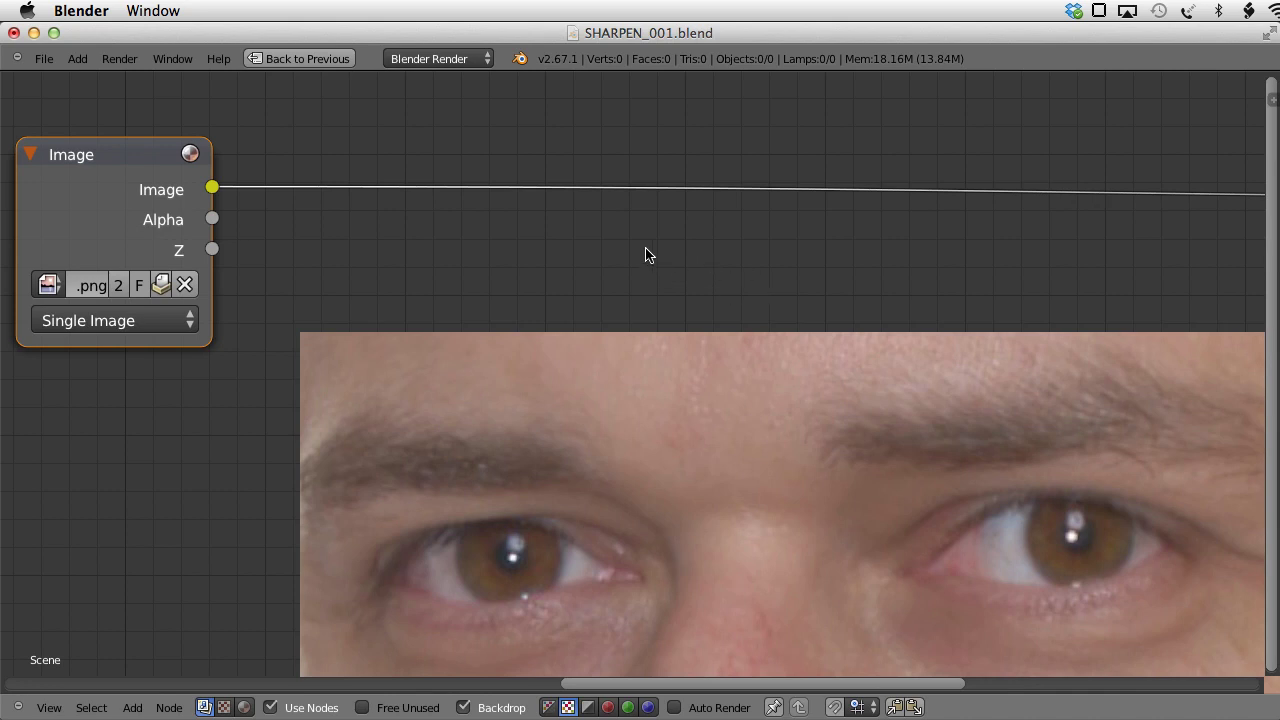
Step: Insert a Filter node into the link coming from the Image node and set its filter type to Sharpen
key("shift+a")
mouse_move(650, 290)
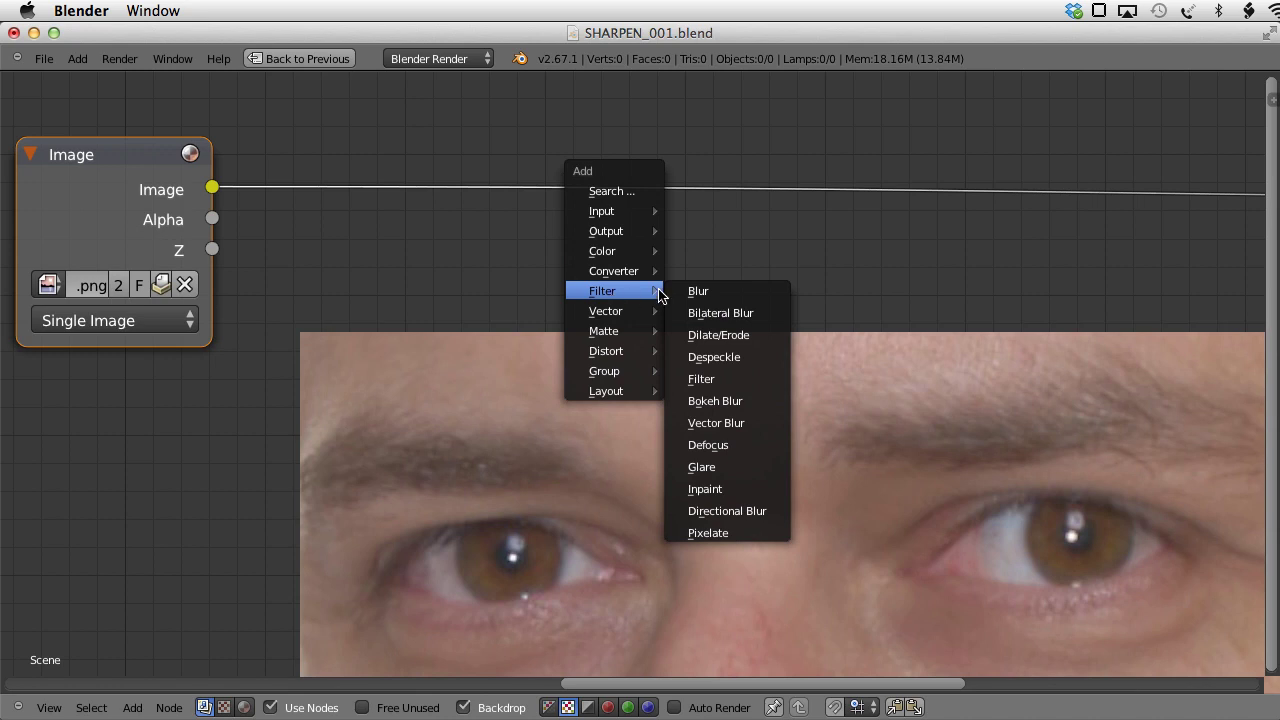
left_click(722, 386)
left_click(549, 127)
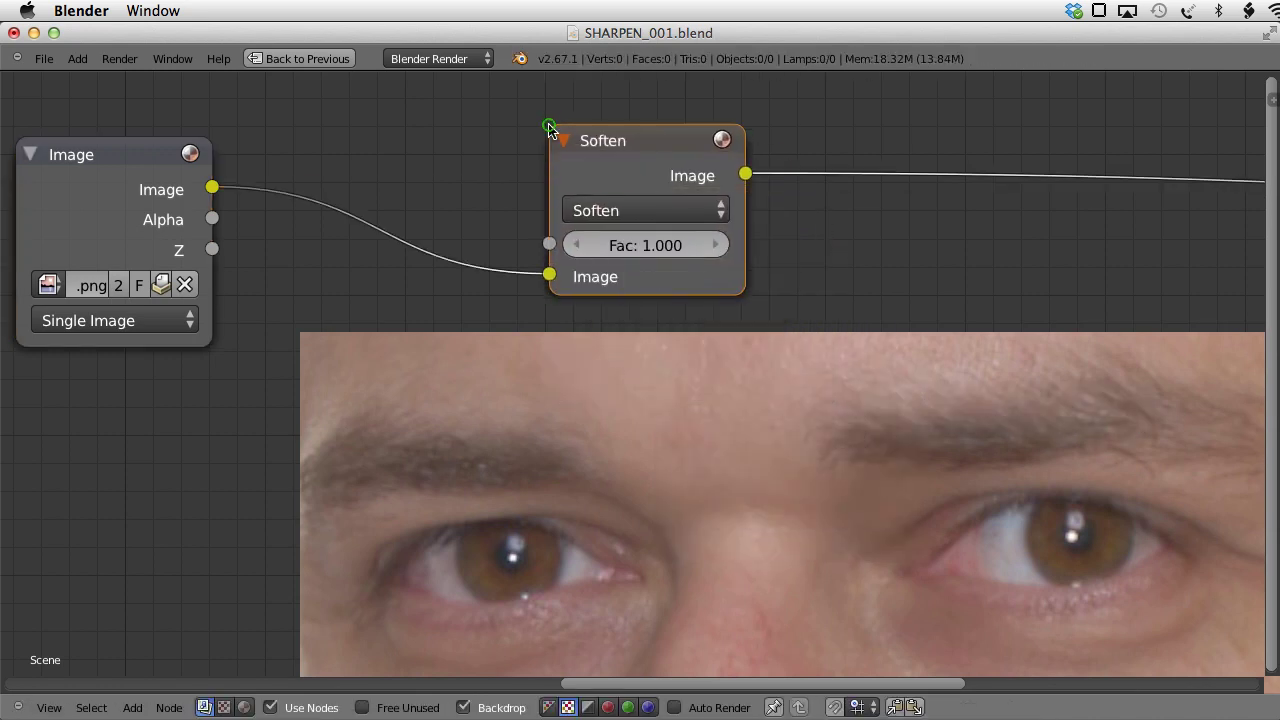
left_click(638, 210)
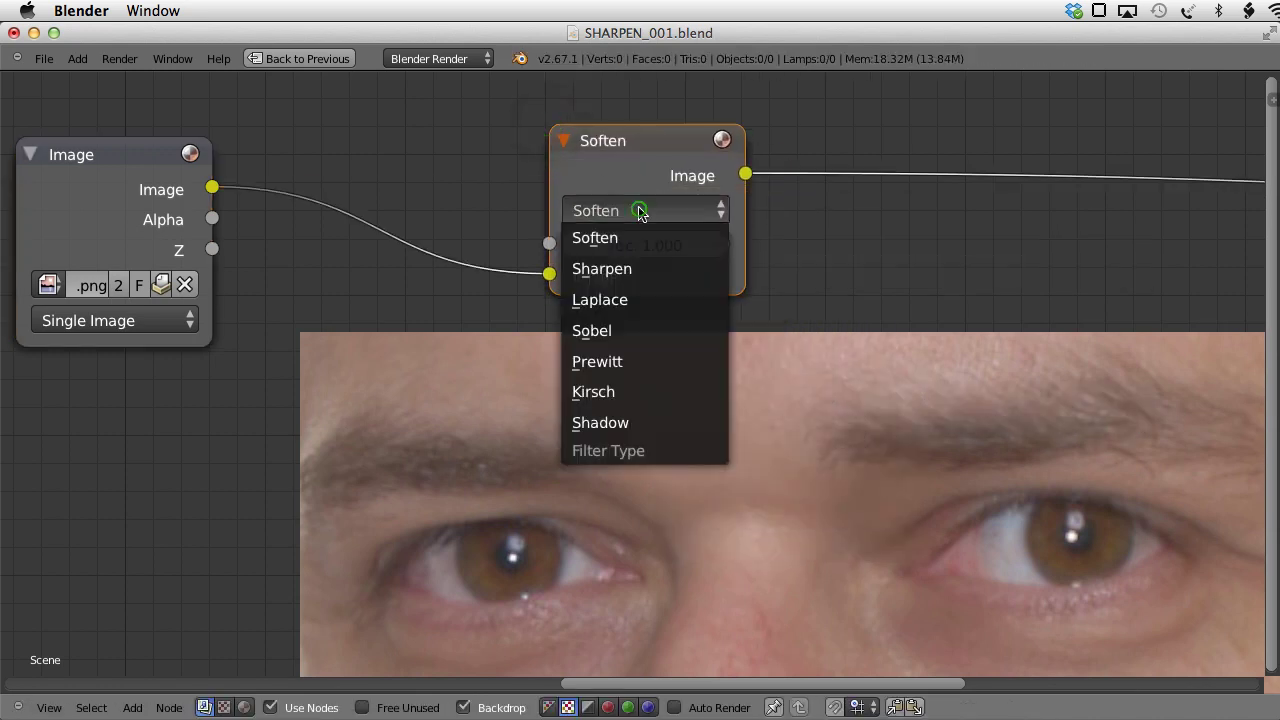
left_click(629, 266)
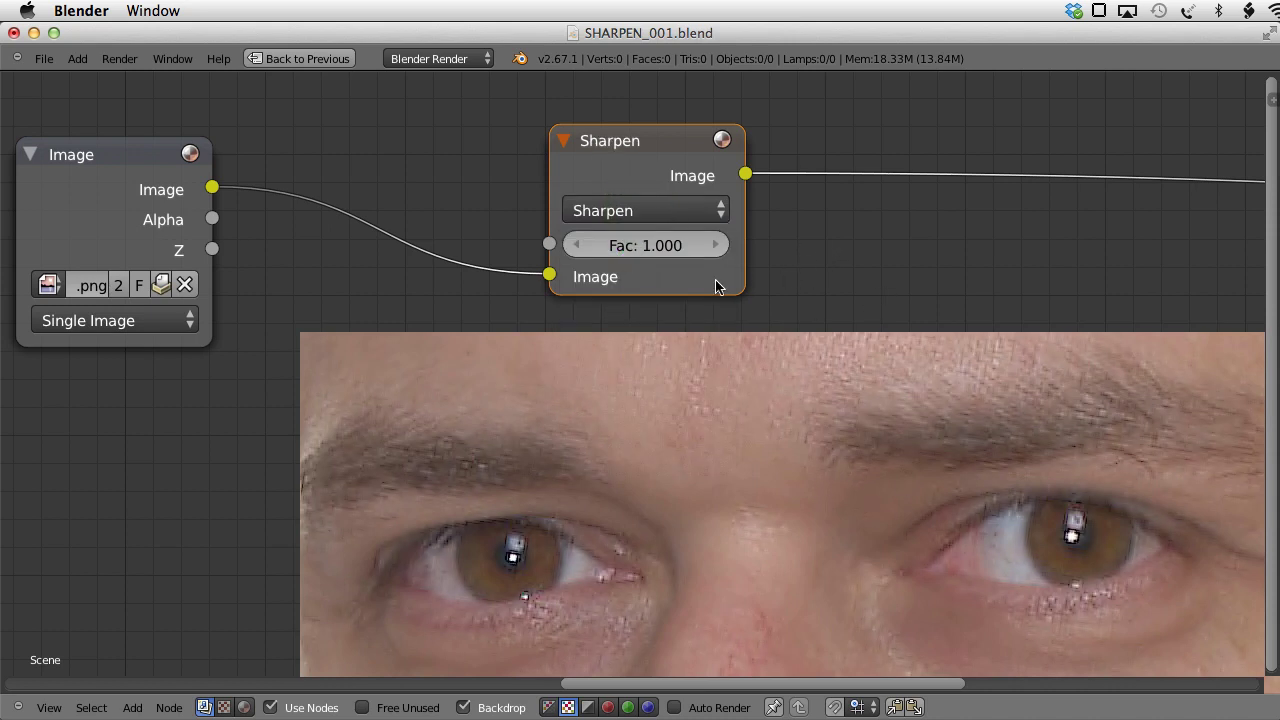
Step: Try factors of 0.5 and 10 on the Sharpen node
left_click(659, 246)
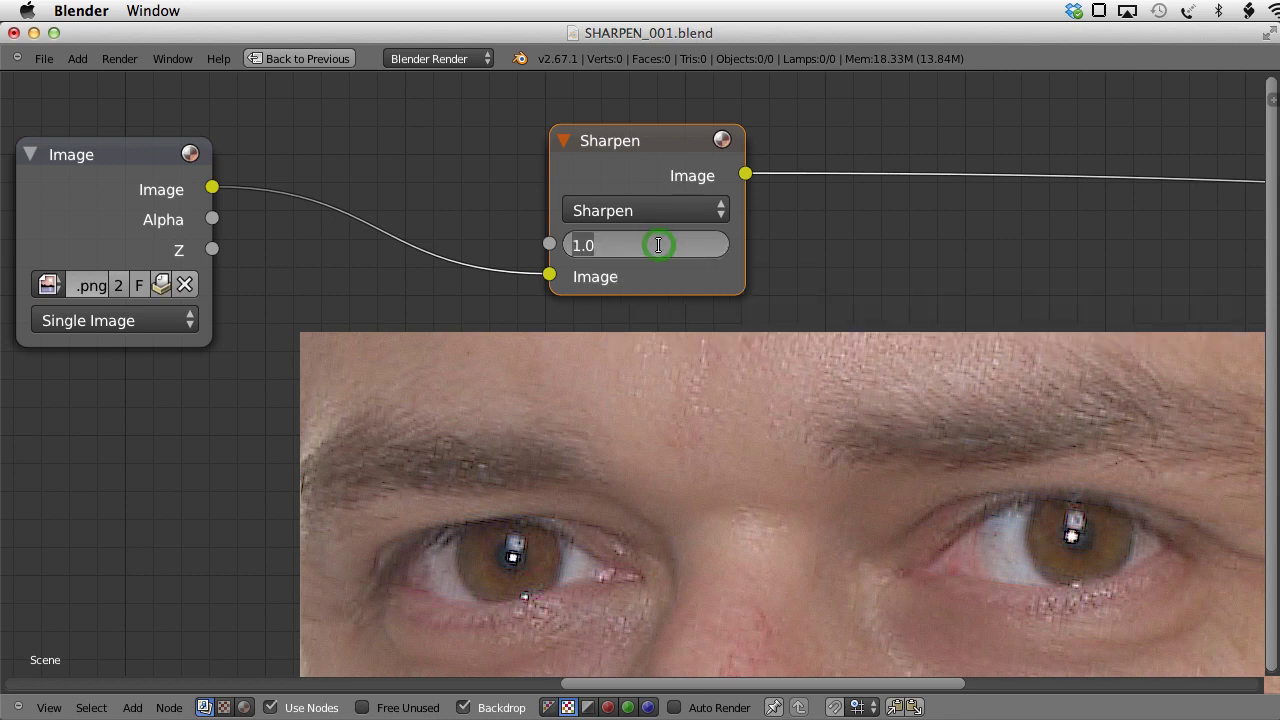
key("BackSpace")
key("Return")
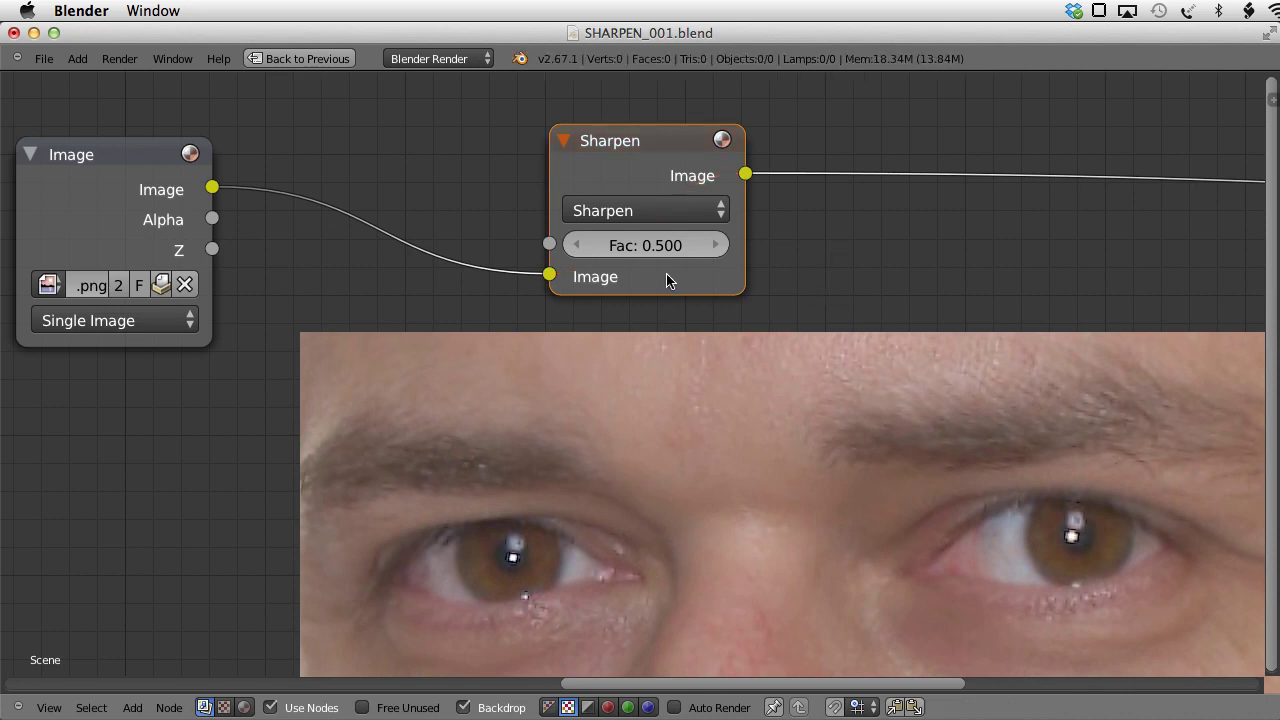
left_click(660, 247)
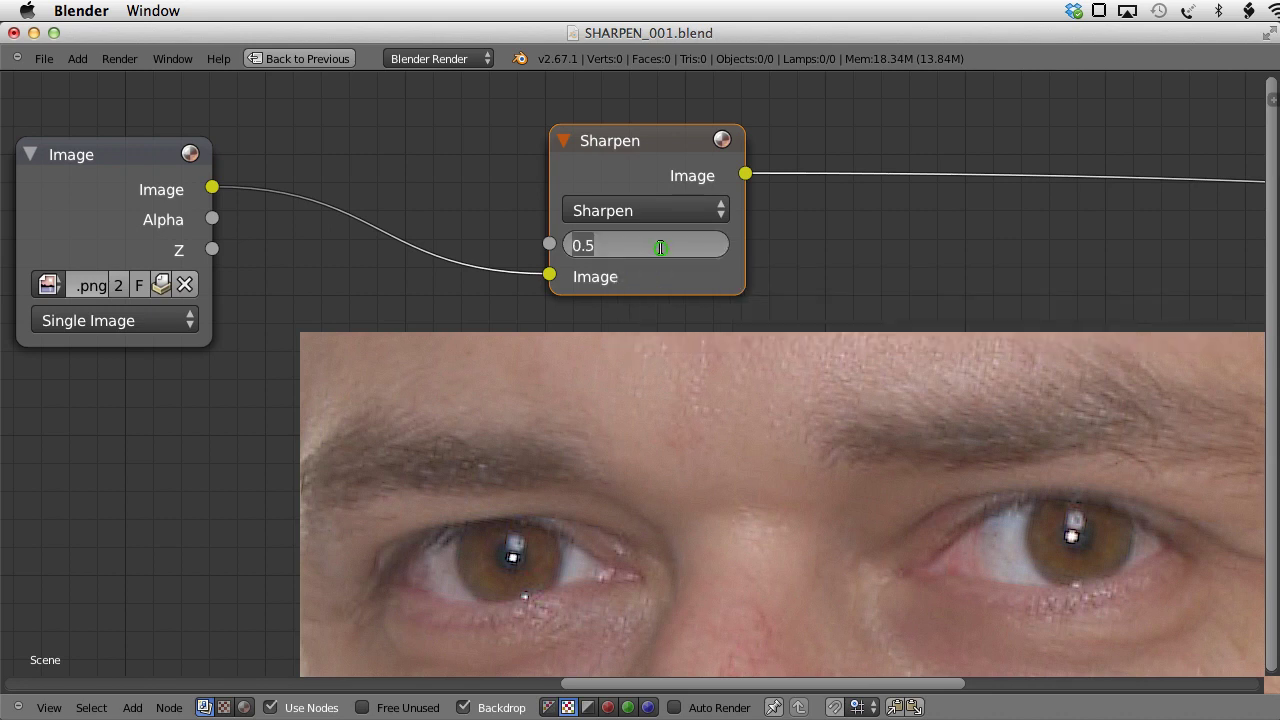
type("10")
key("Return")
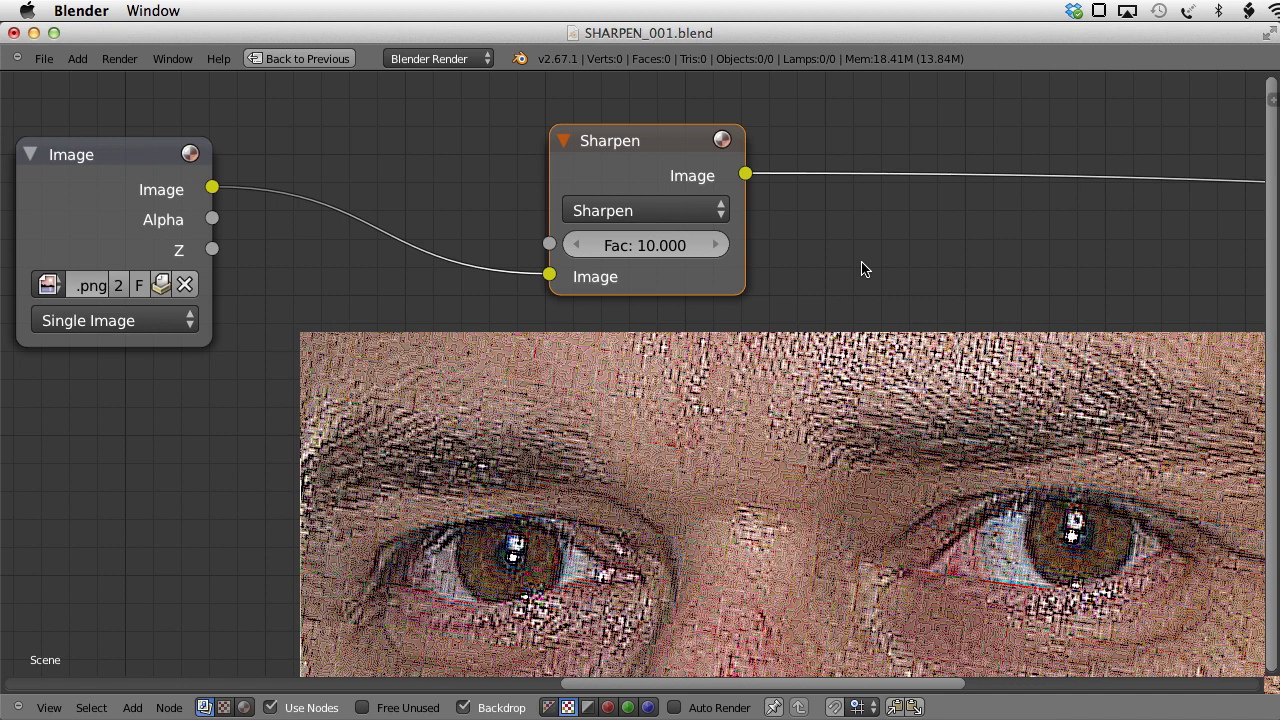
Step: Set the Sharpen node's factor to 0.7
left_click(688, 243)
key("BackSpace")
type("0.7")
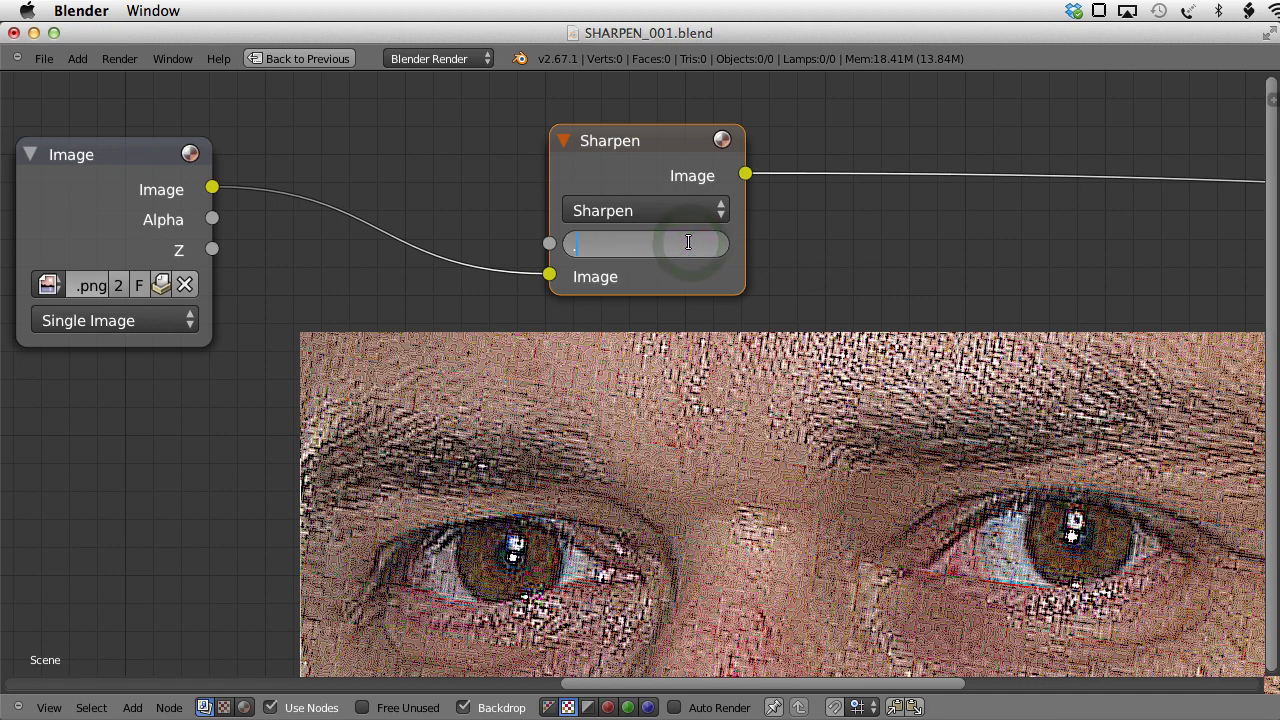
key("Return")
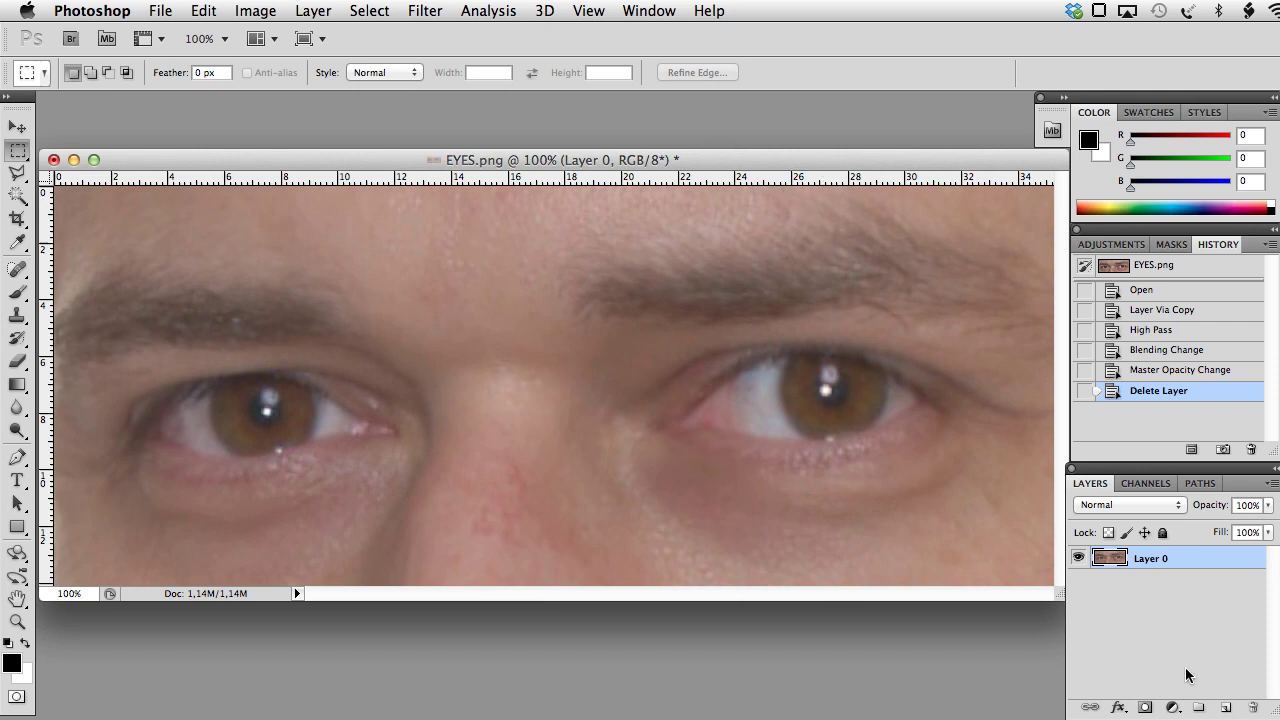
Step: Switch to Photoshop and duplicate Layer 0 of EYES.png
left_click(1156, 624)
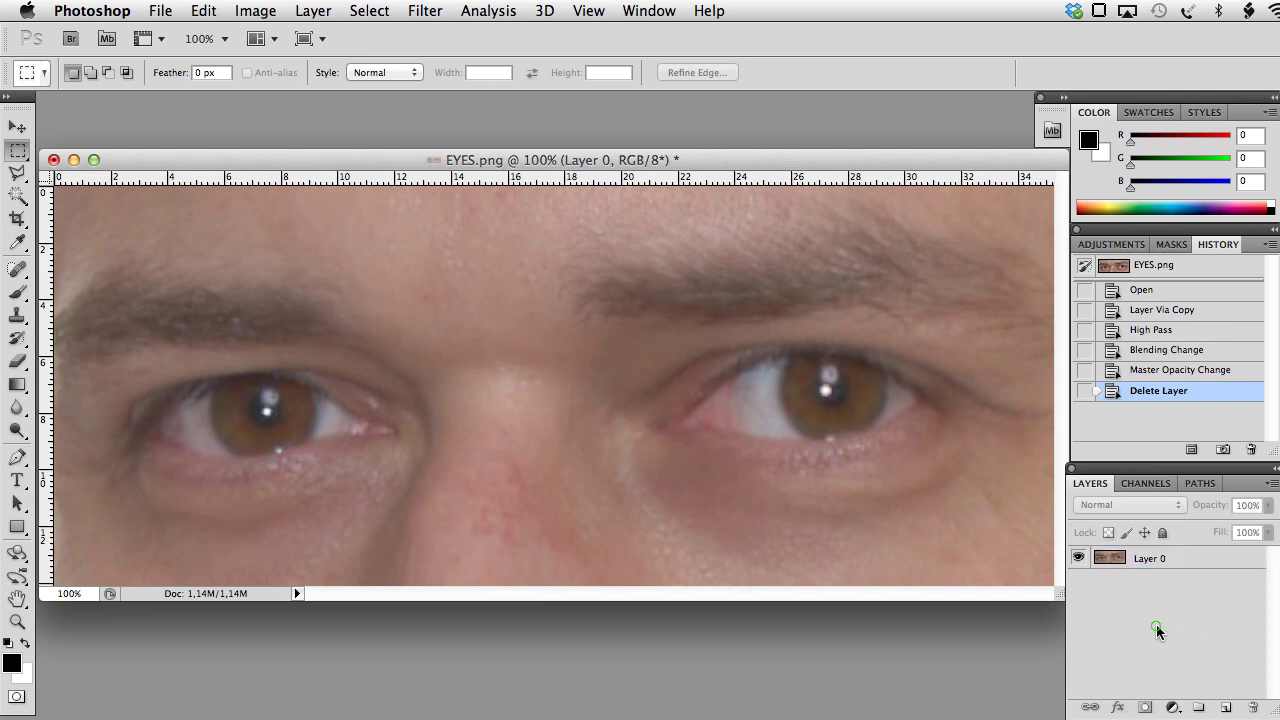
left_click(1117, 560)
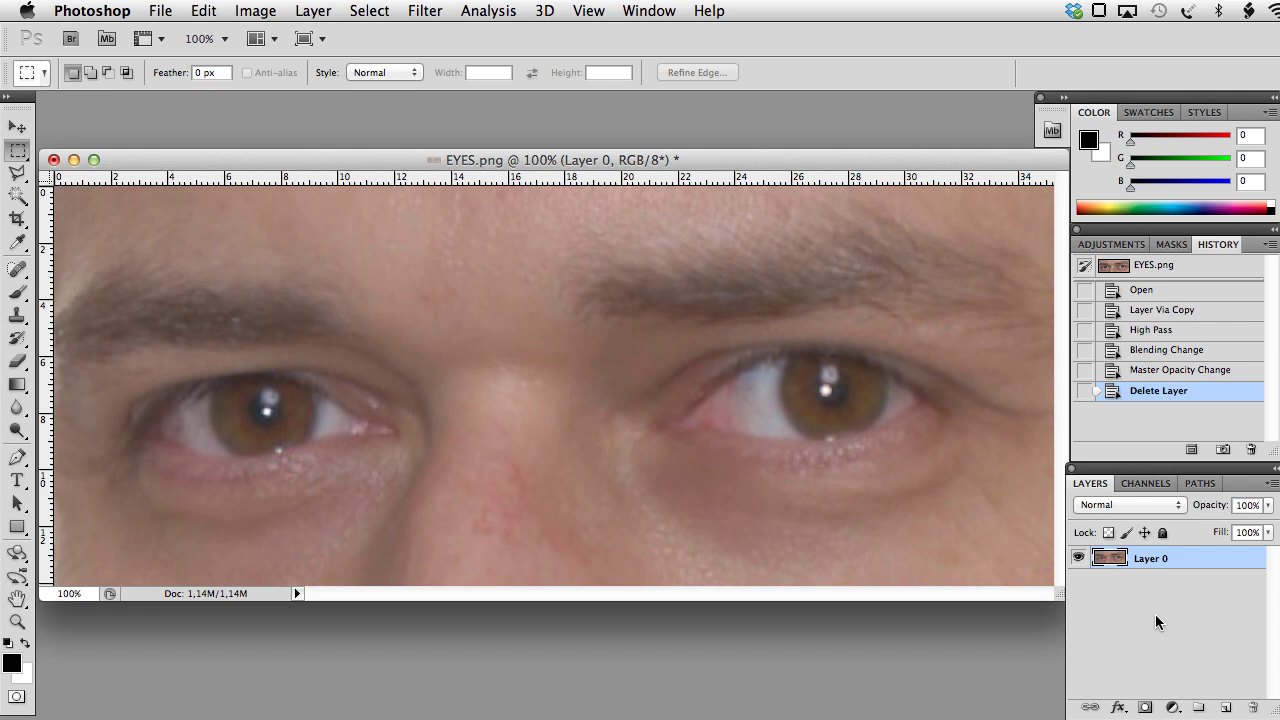
key("ctrl+j")
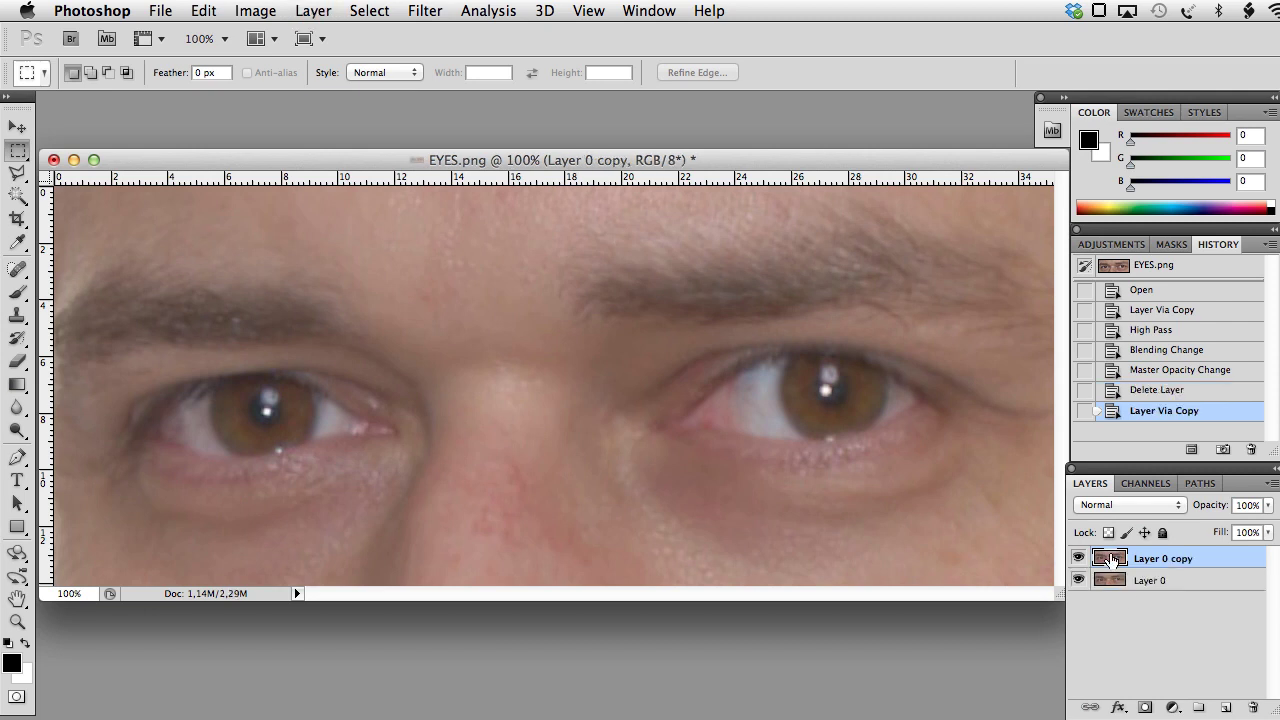
Step: Apply the High Pass filter to Layer 0 copy
left_click(424, 10)
mouse_move(468, 434)
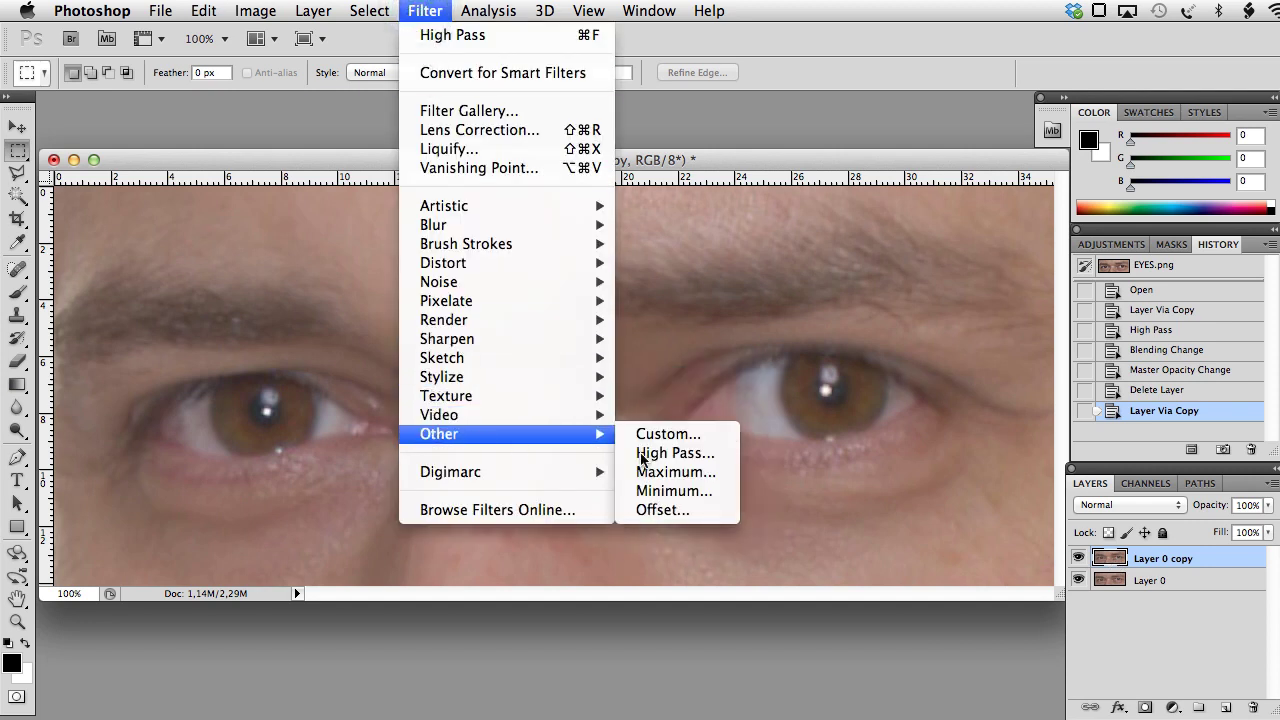
left_click(689, 454)
mouse_move(431, 673)
left_mouse_down()
mouse_move(412, 677)
mouse_move(438, 676)
left_mouse_up()
left_click(654, 403)
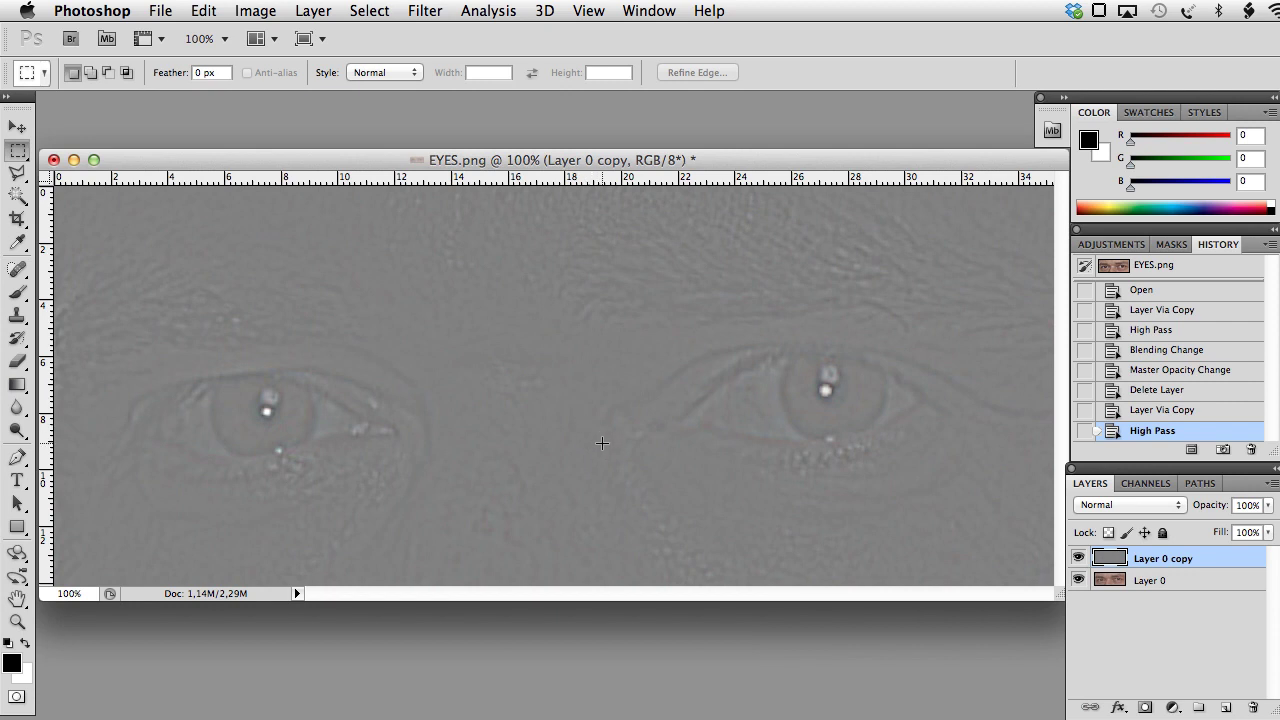
Step: Blend Layer 0 copy in Linear Light mode at 52% opacity and compare the image with and without it
left_click(1158, 507)
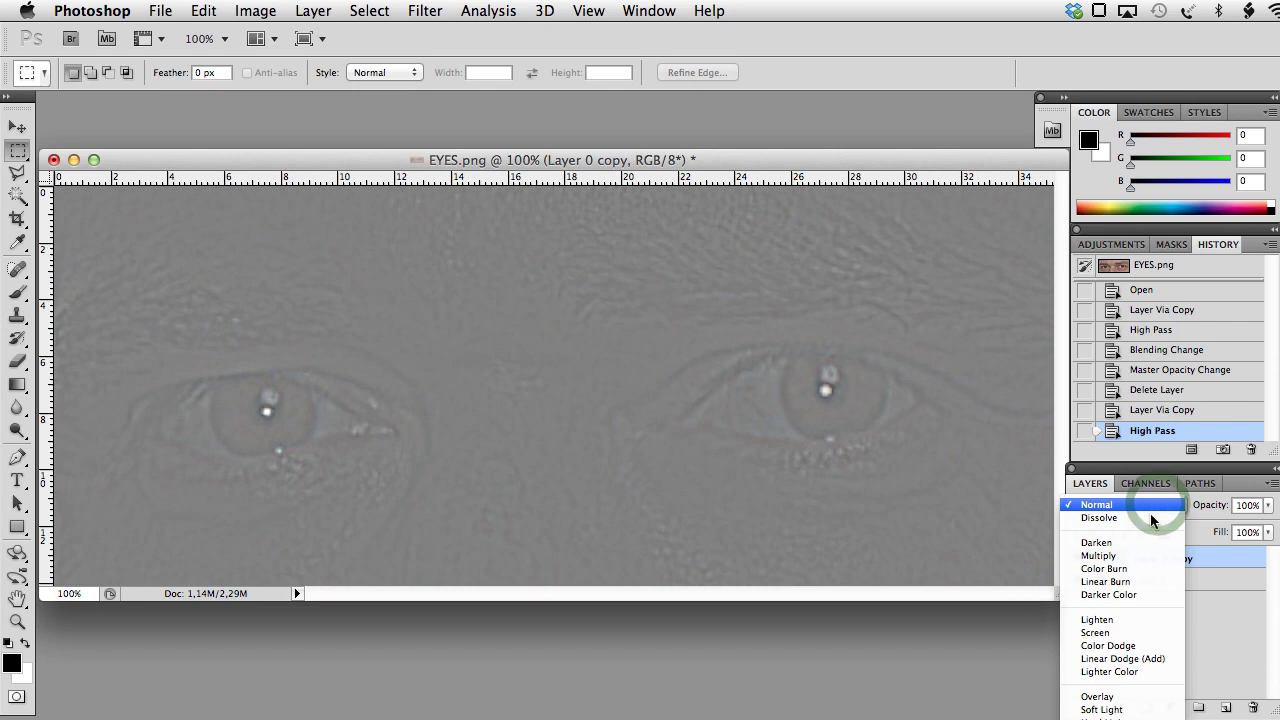
left_click(1120, 710)
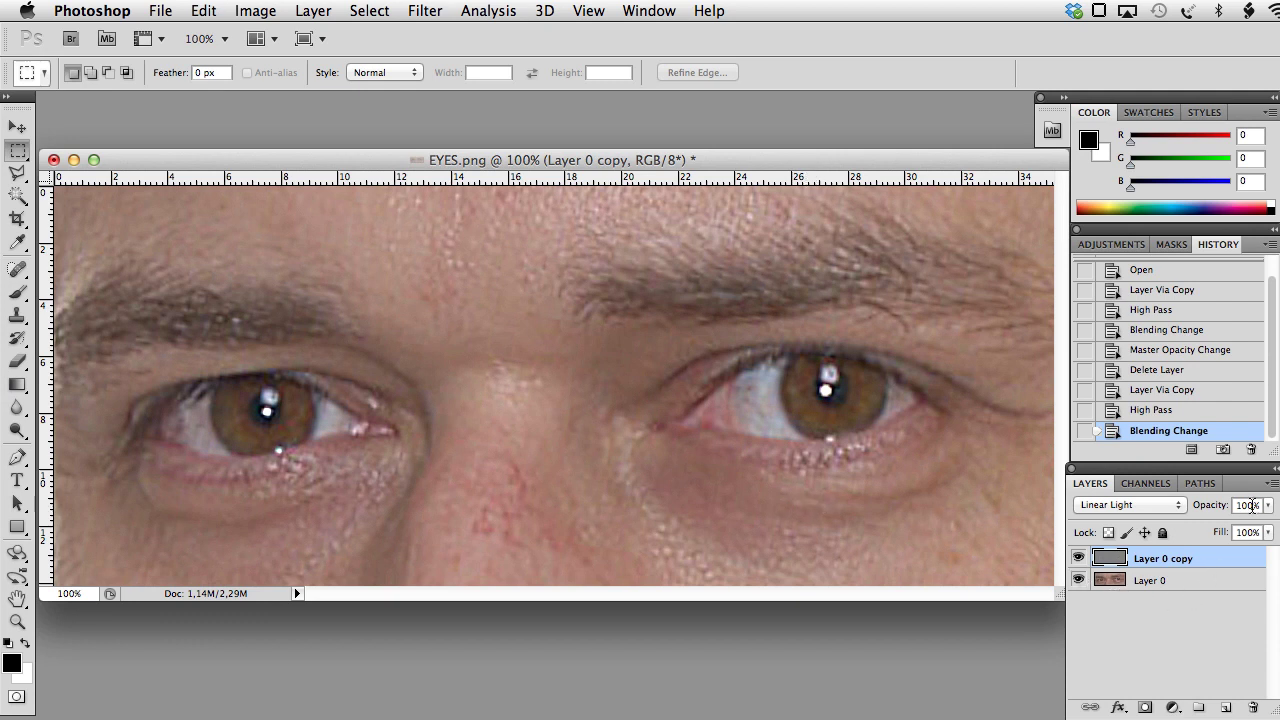
left_click_drag(1267, 513, 1229, 535)
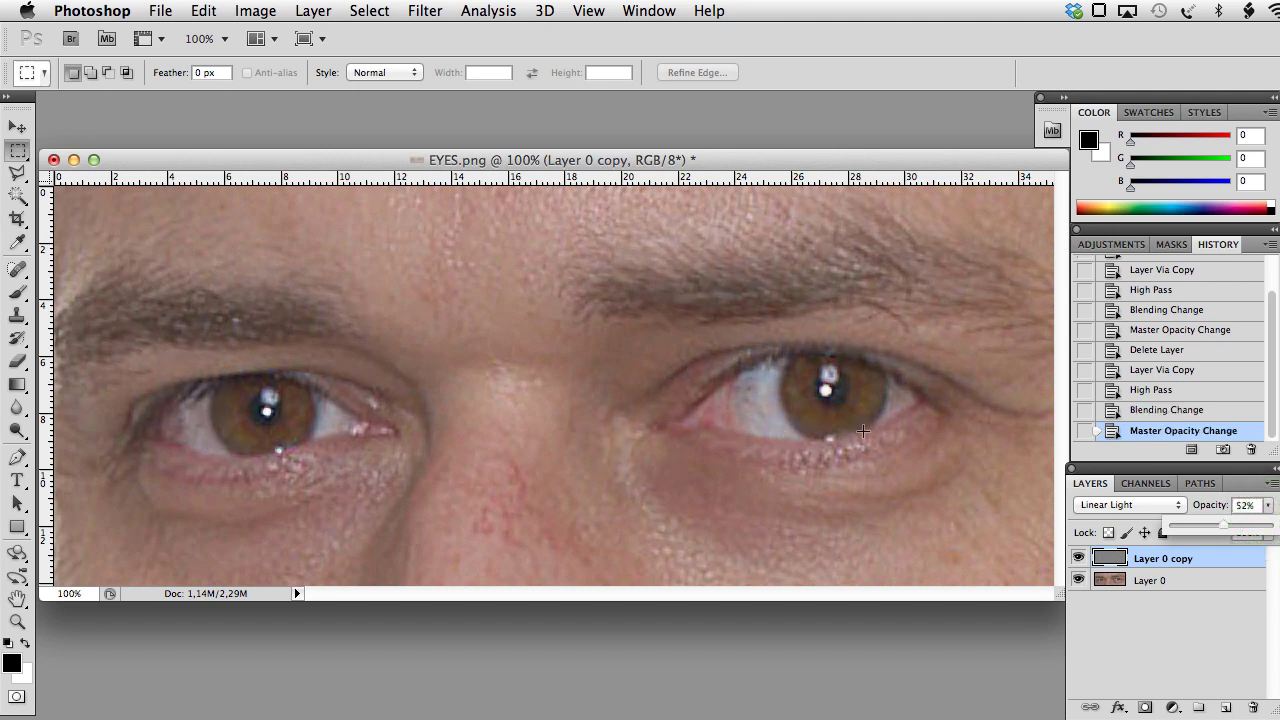
left_click(1077, 562)
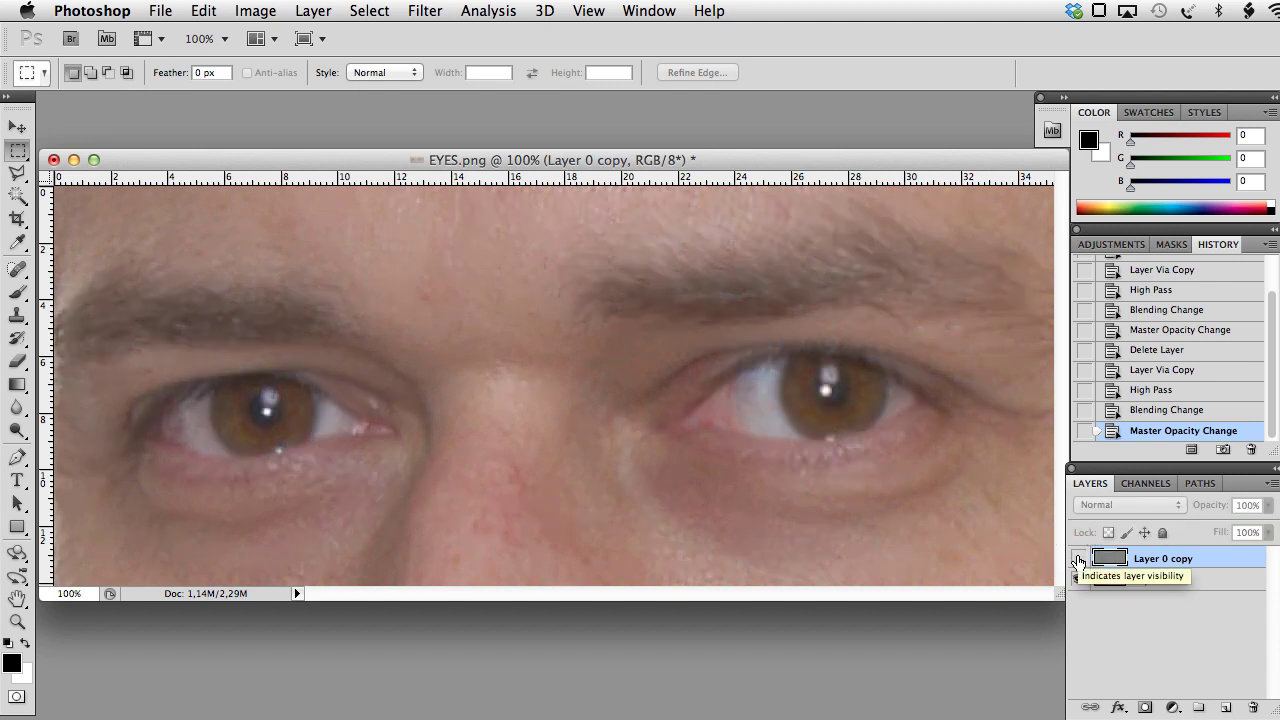
left_click(1078, 559)
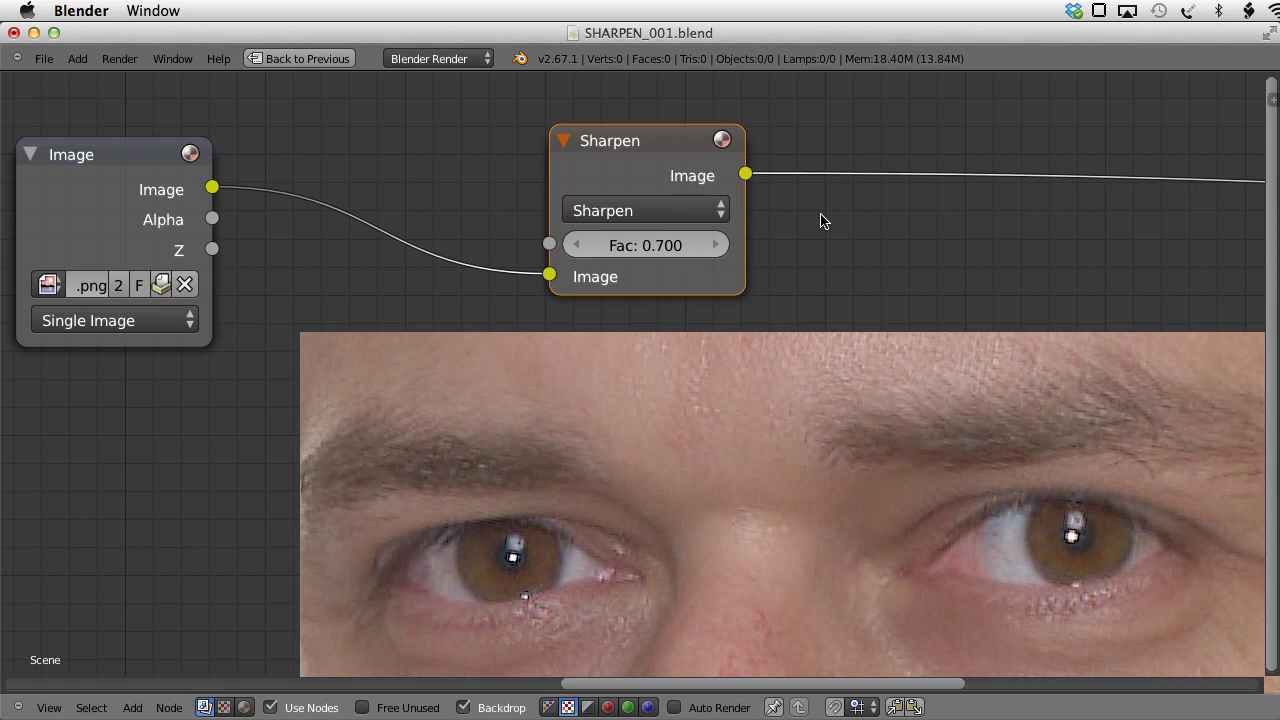
Step: Switch back to Blender and delete the Sharpen node while keeping the Image node's link connected
key("ctrl+x")
left_click(62, 155)
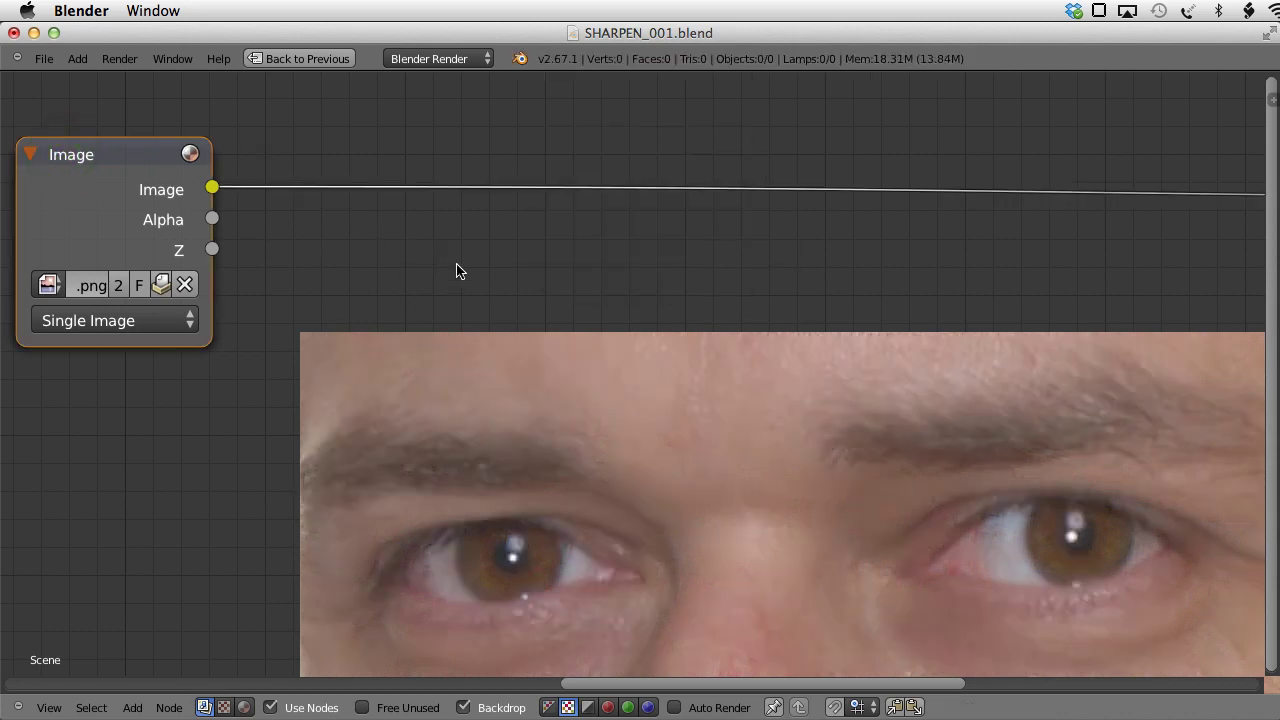
Step: Insert an Invert color node into the link after the Image node and move the Image node below and left of it
key("shift+a")
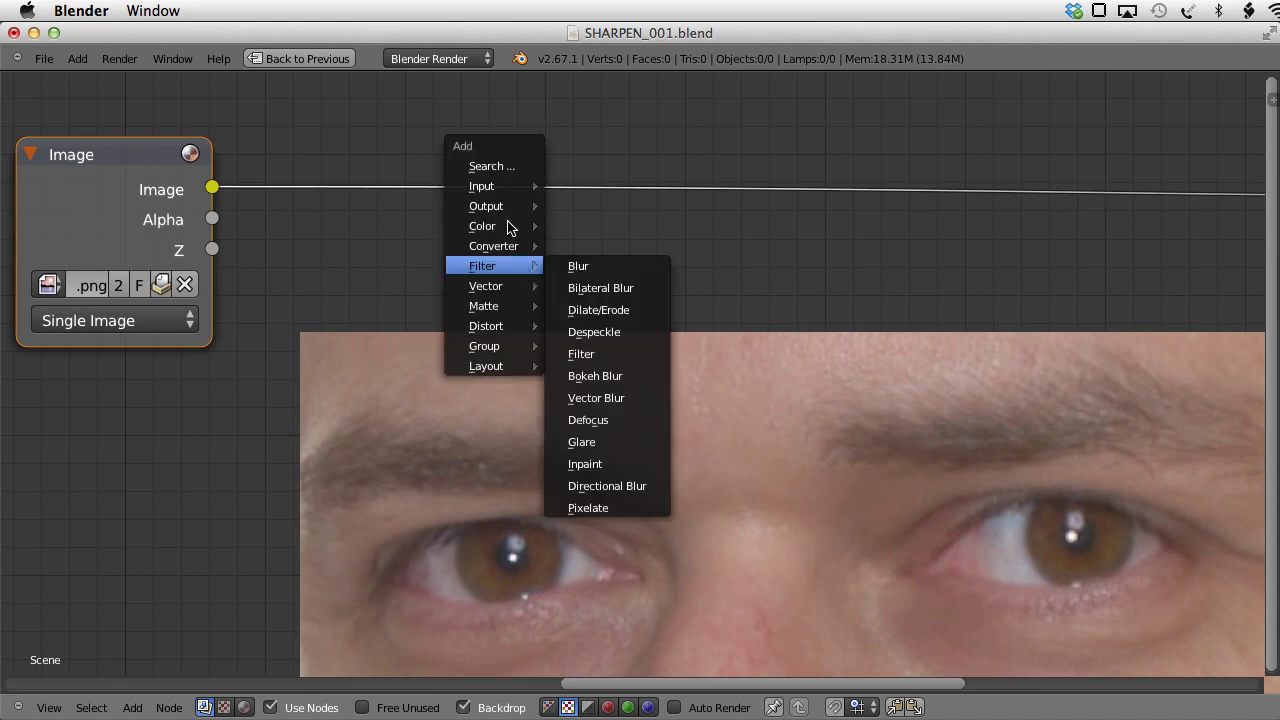
mouse_move(510, 226)
left_click(610, 268)
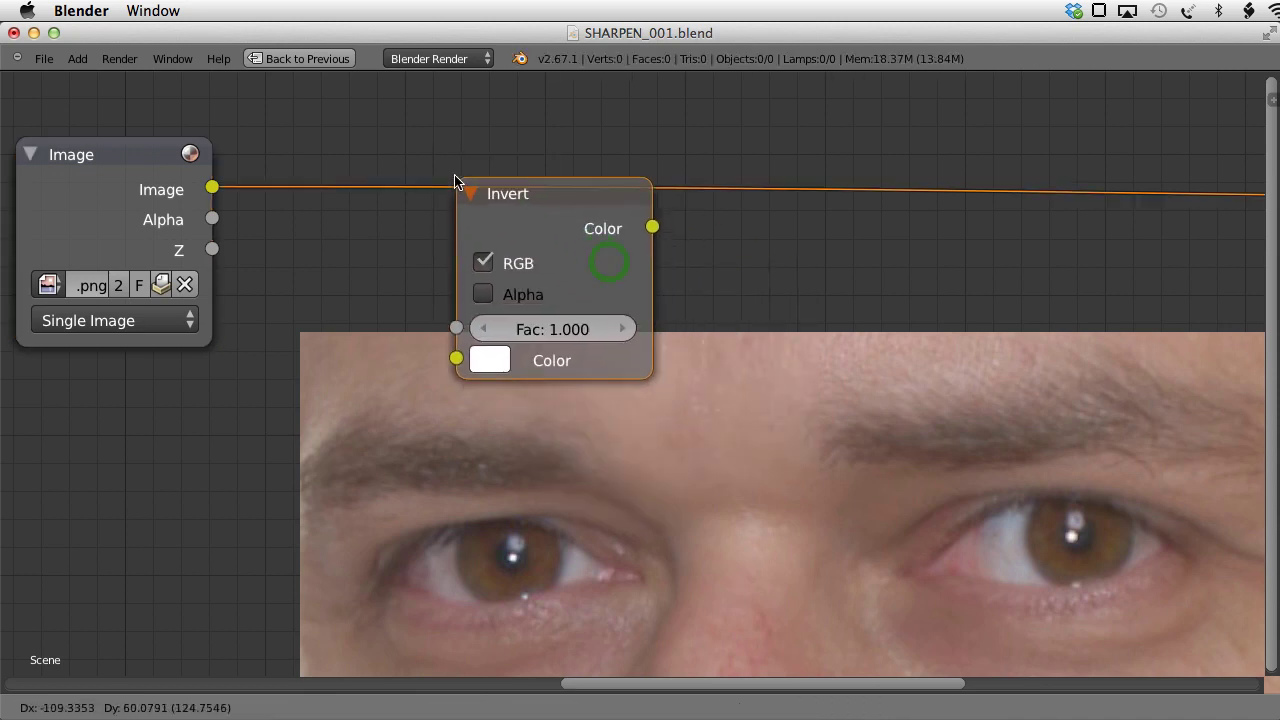
left_click(404, 100)
left_click_drag(107, 153, 151, 425)
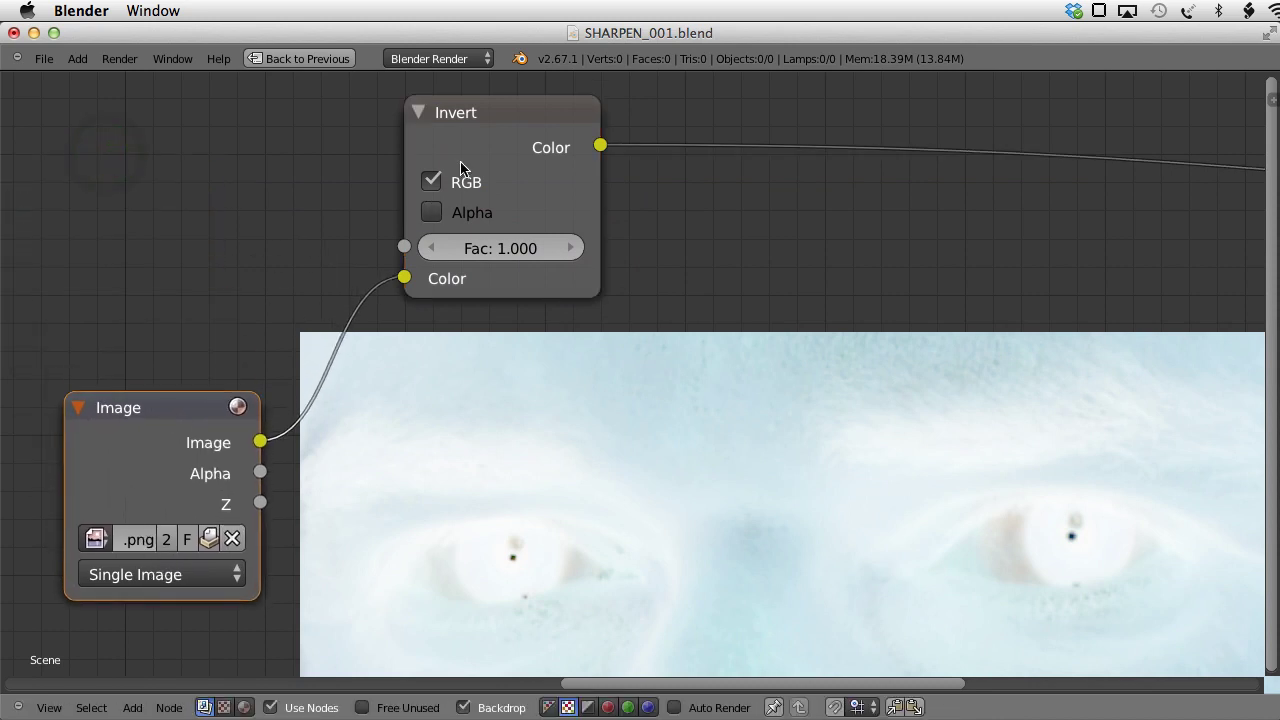
left_click(482, 115)
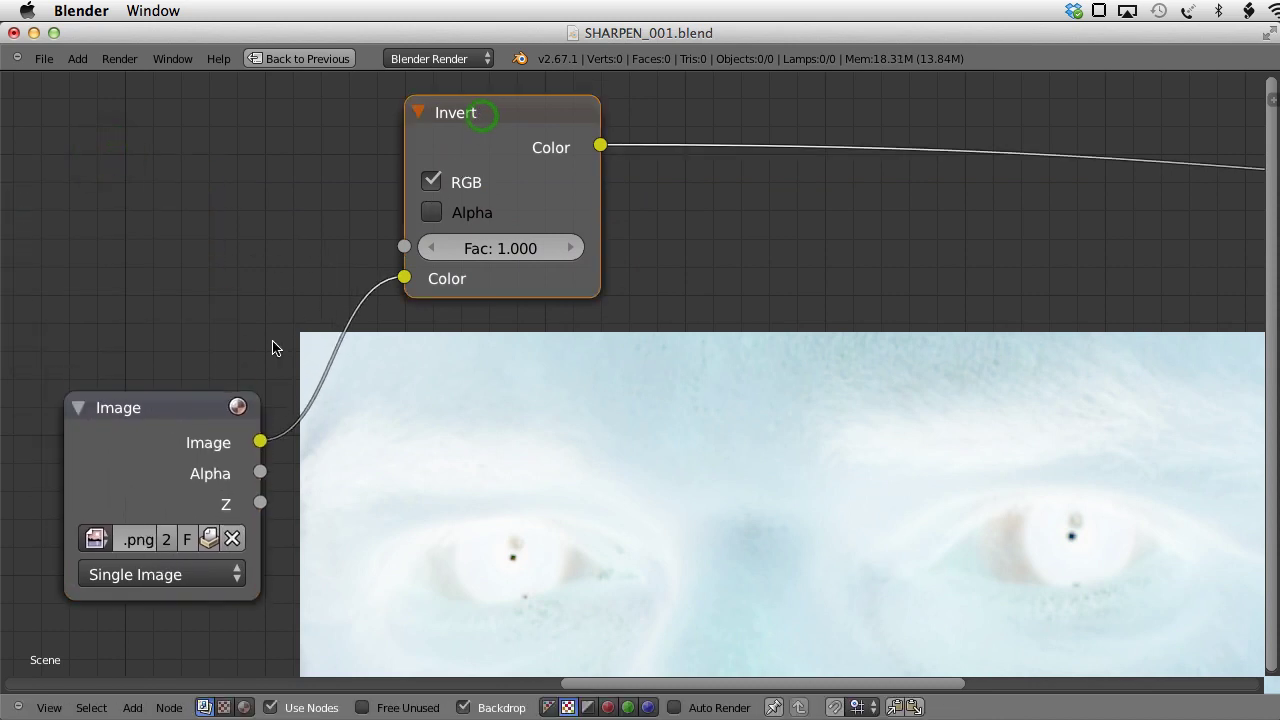
left_click(168, 409)
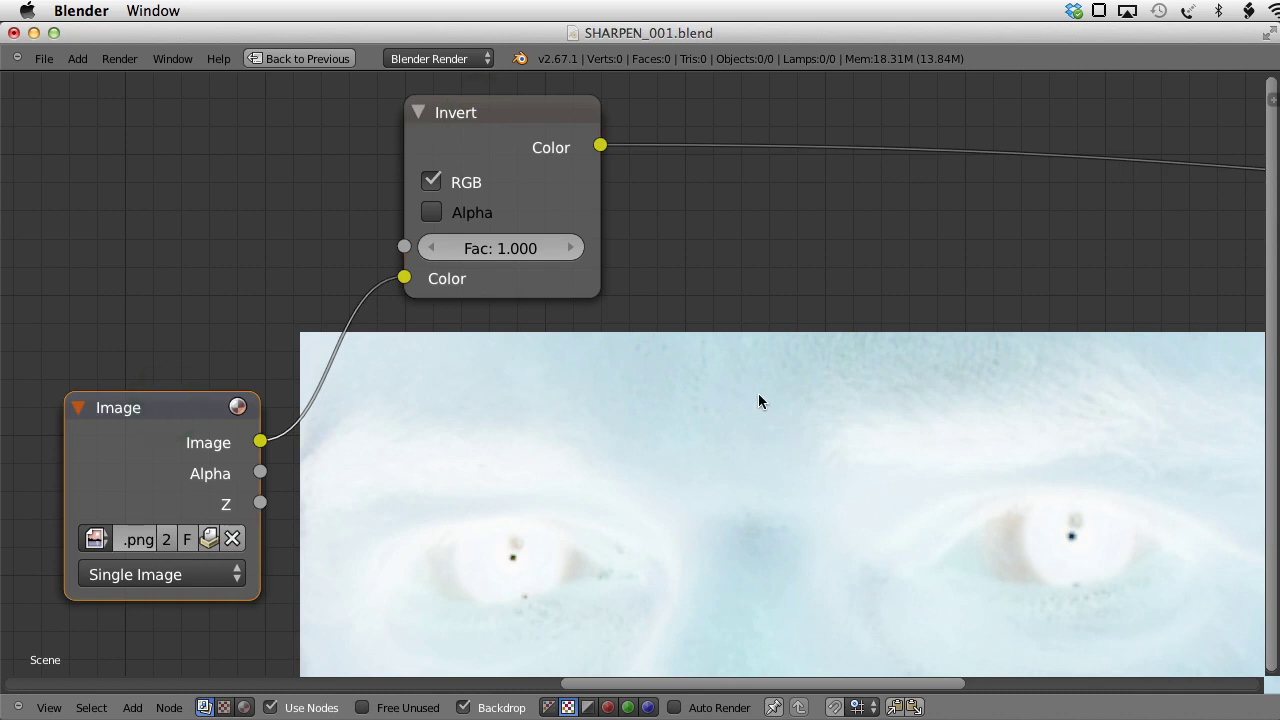
Step: Insert a Mix node after the Invert node and connect the Image node's output to its second image input
key("shift+a")
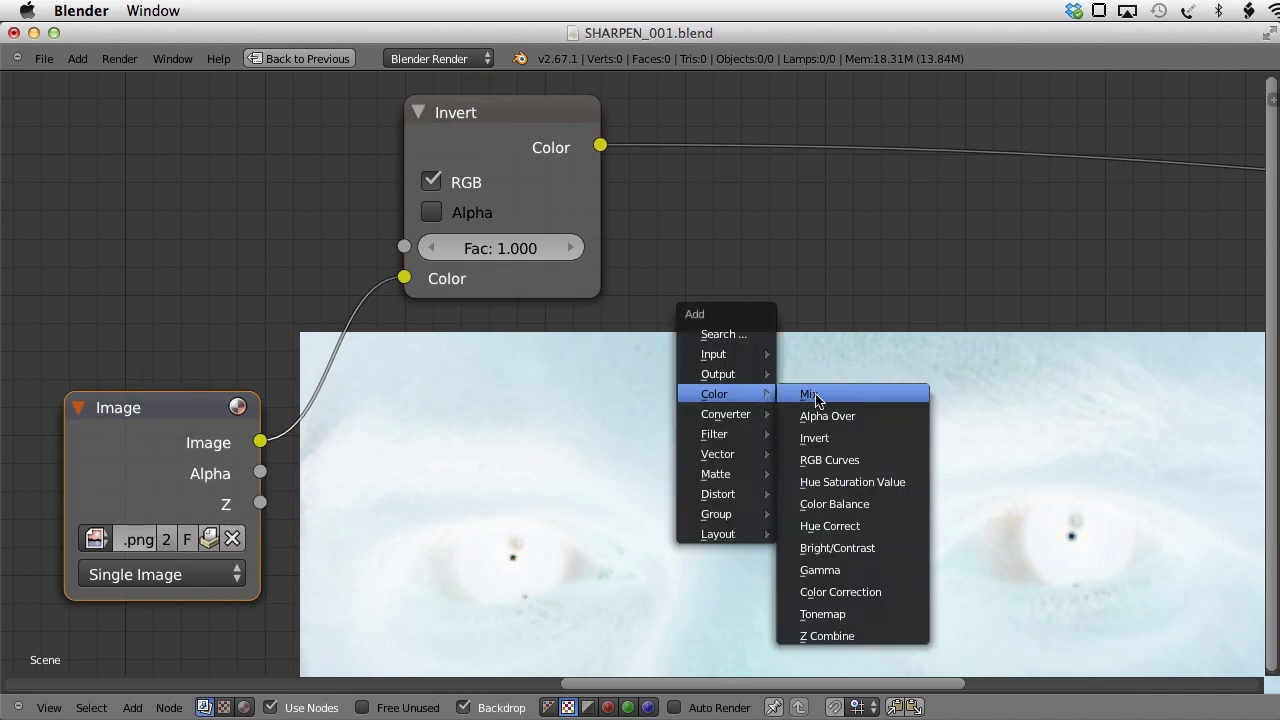
left_click(808, 396)
left_click(727, 118)
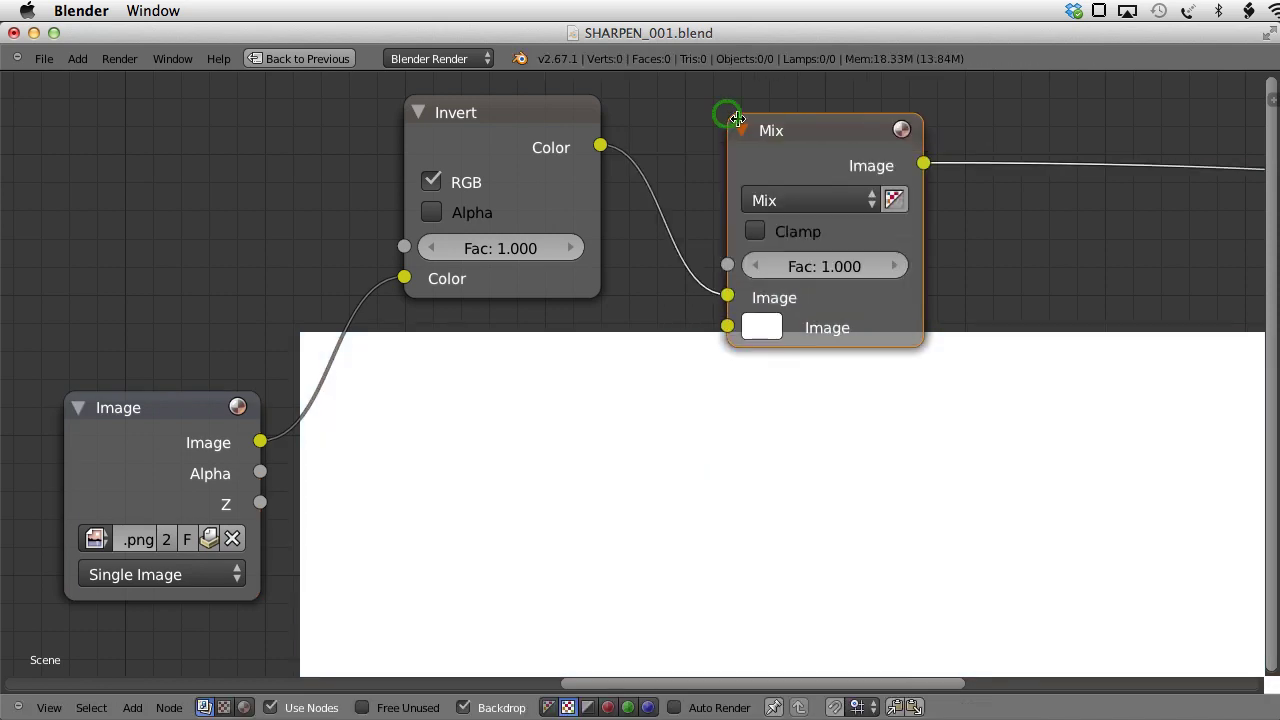
left_click_drag(729, 118, 707, 240)
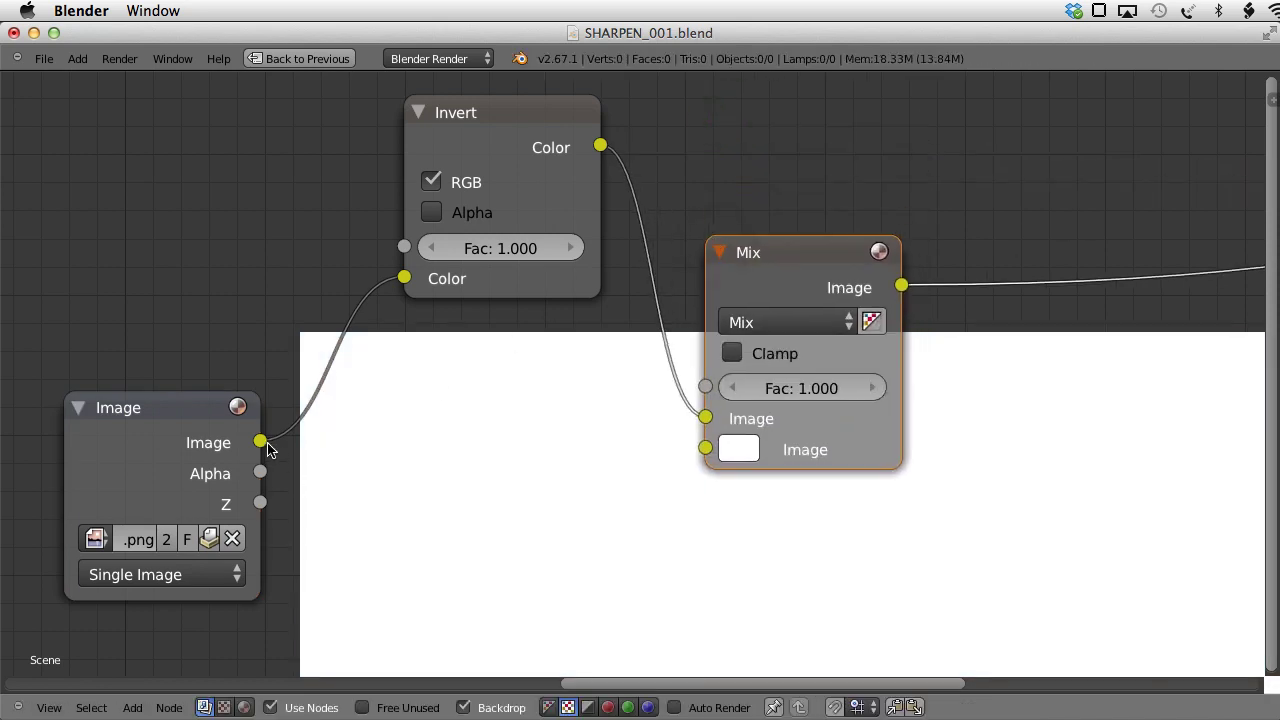
left_click_drag(262, 442, 706, 449)
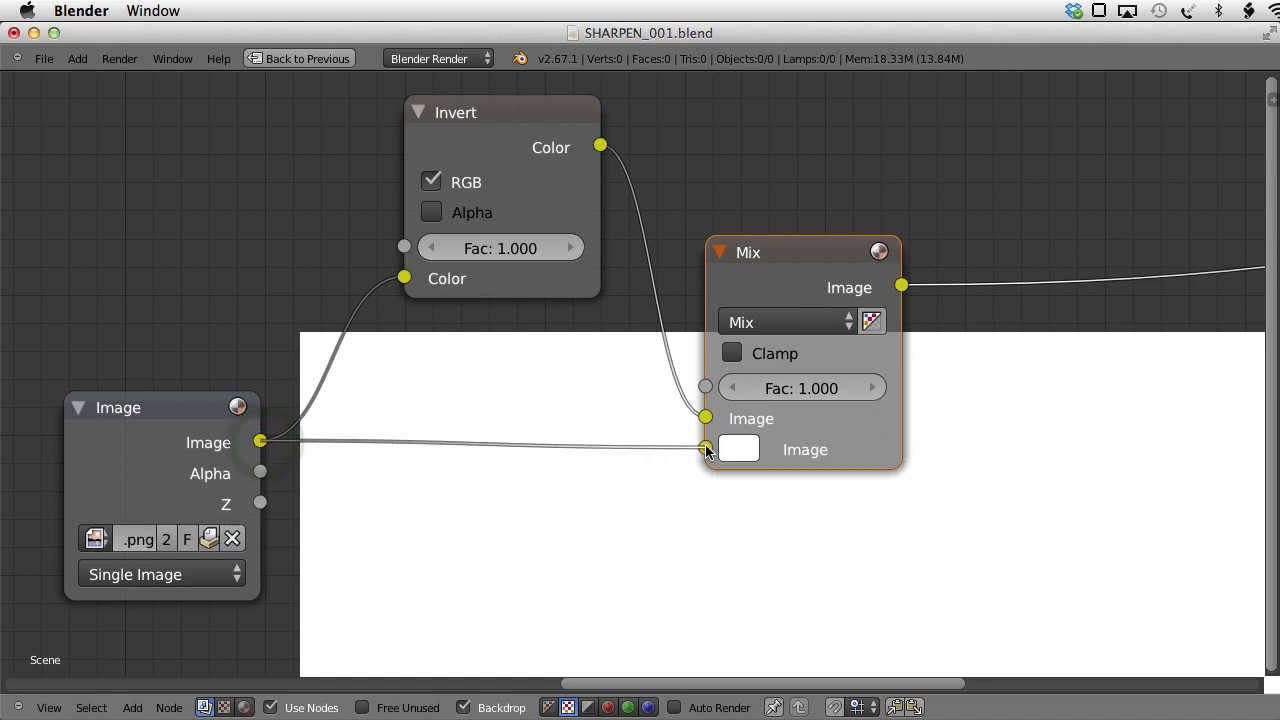
Step: Set the Mix node's factor to 0.5
left_click(809, 387)
type(".5")
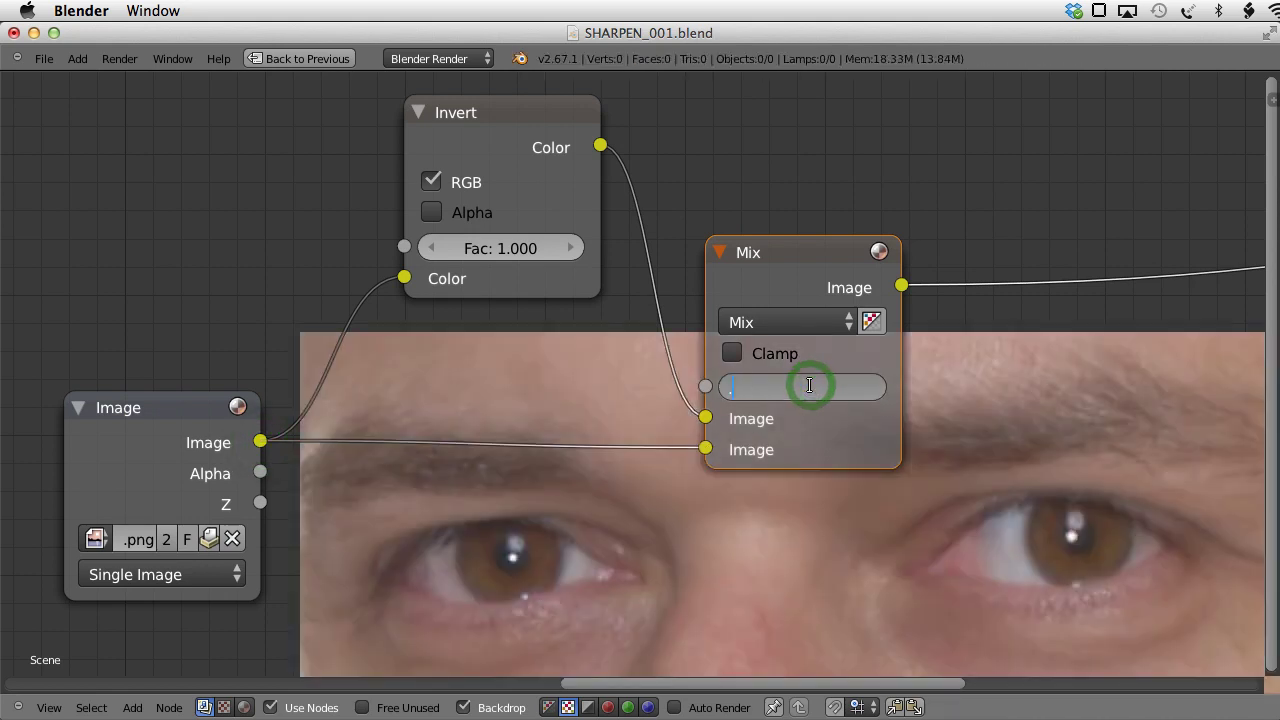
key("Return")
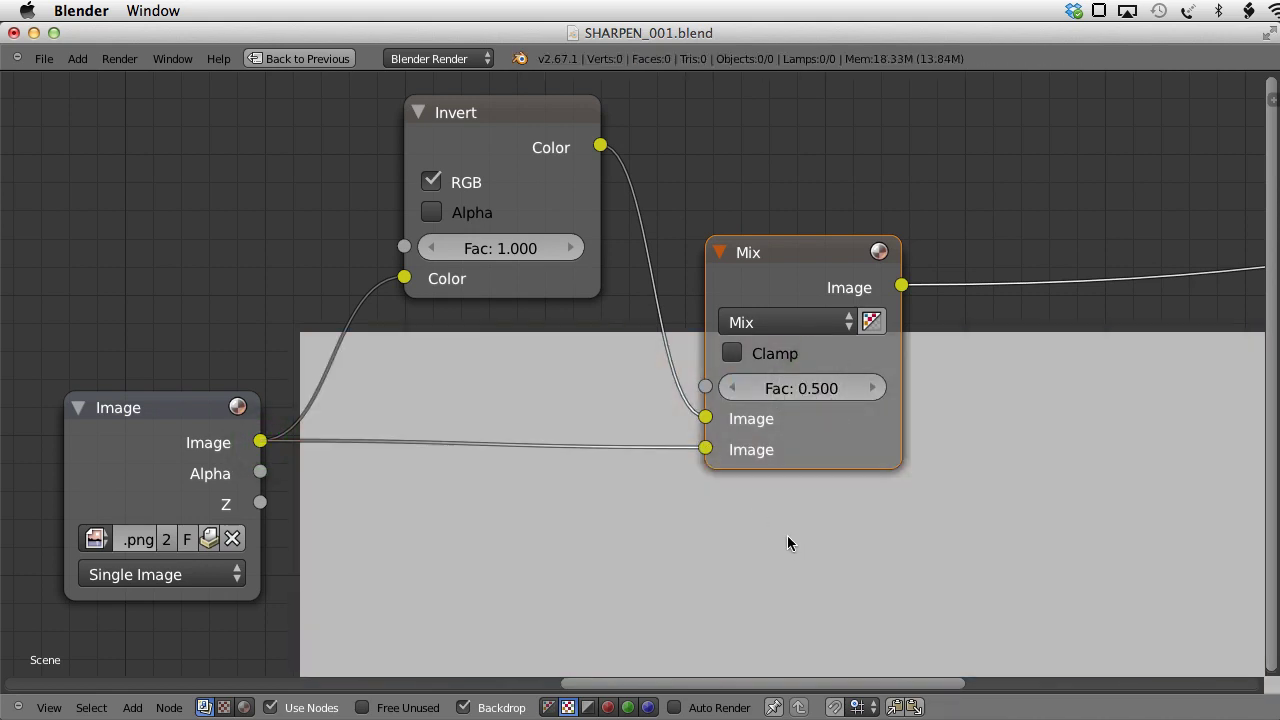
Step: Move the Invert and Mix nodes together to the right, making room after the Image node
left_click_drag(724, 551, 470, 552, "alt")
left_click(510, 112, "shift")
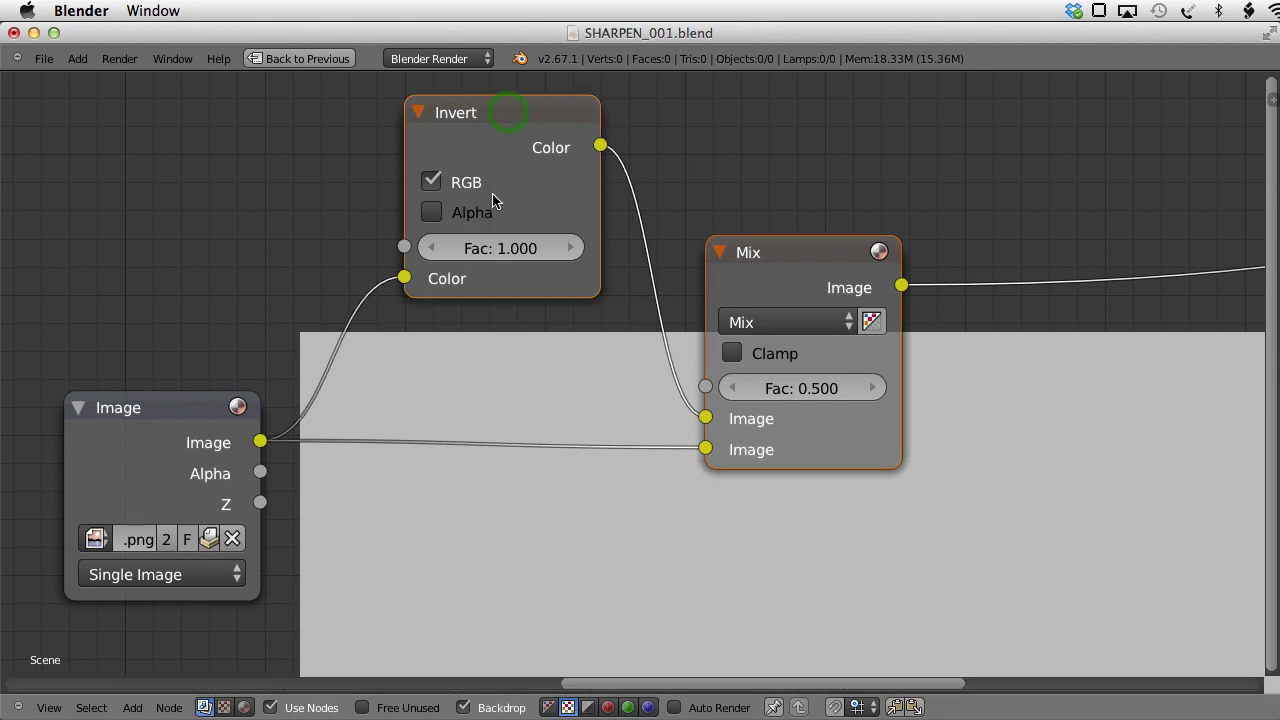
key("g")
left_click(742, 179)
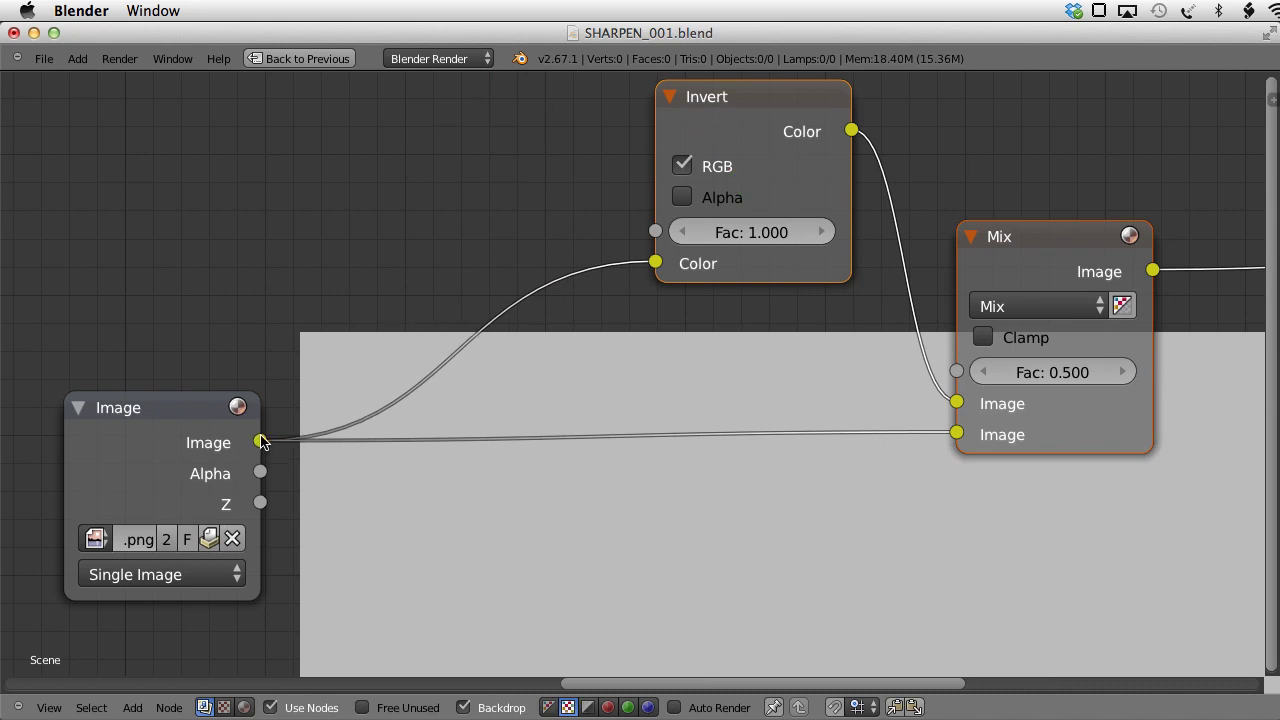
Step: Insert a Blur node into the link between the Image node and the Invert node
key("shift+a")
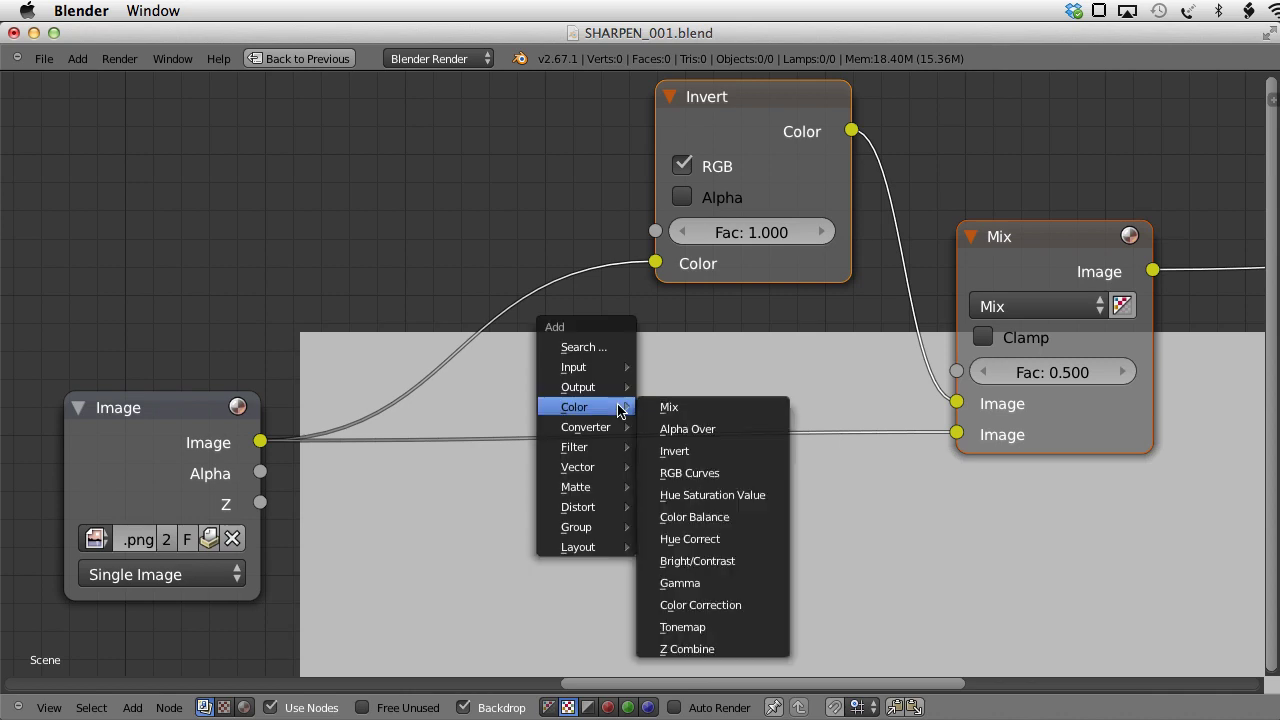
mouse_move(607, 450)
left_click(701, 206)
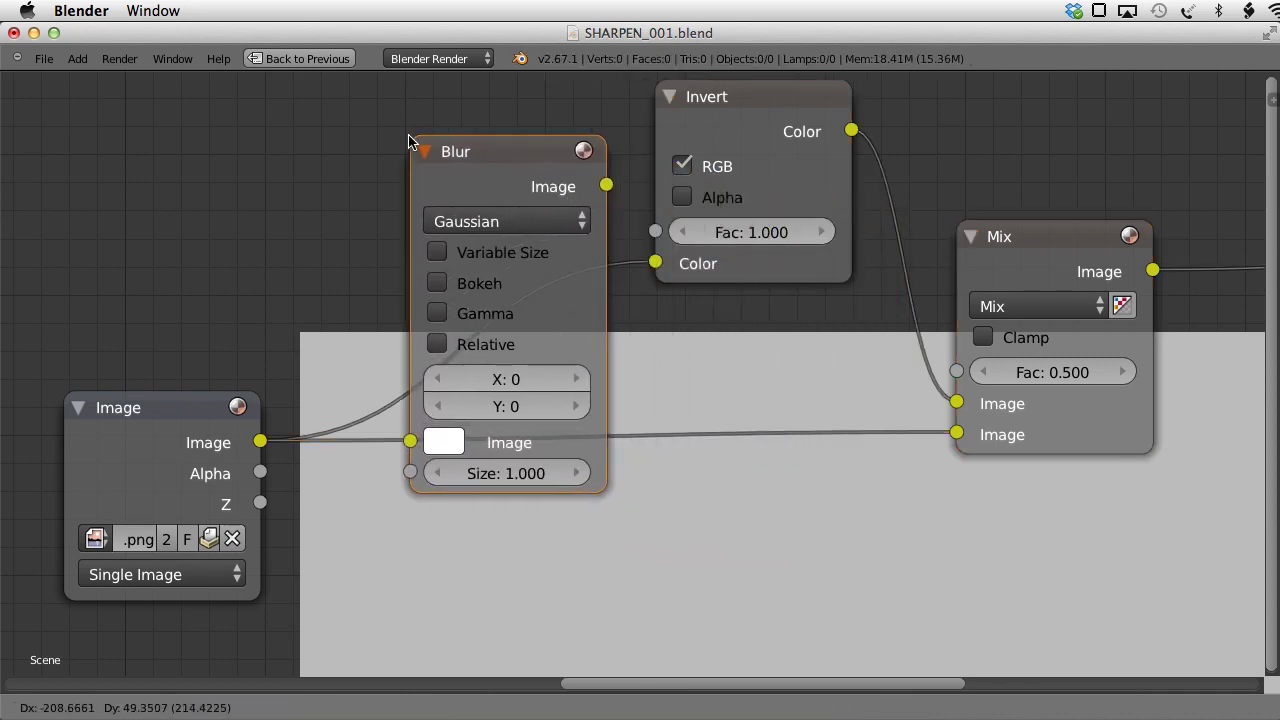
left_click(387, 642)
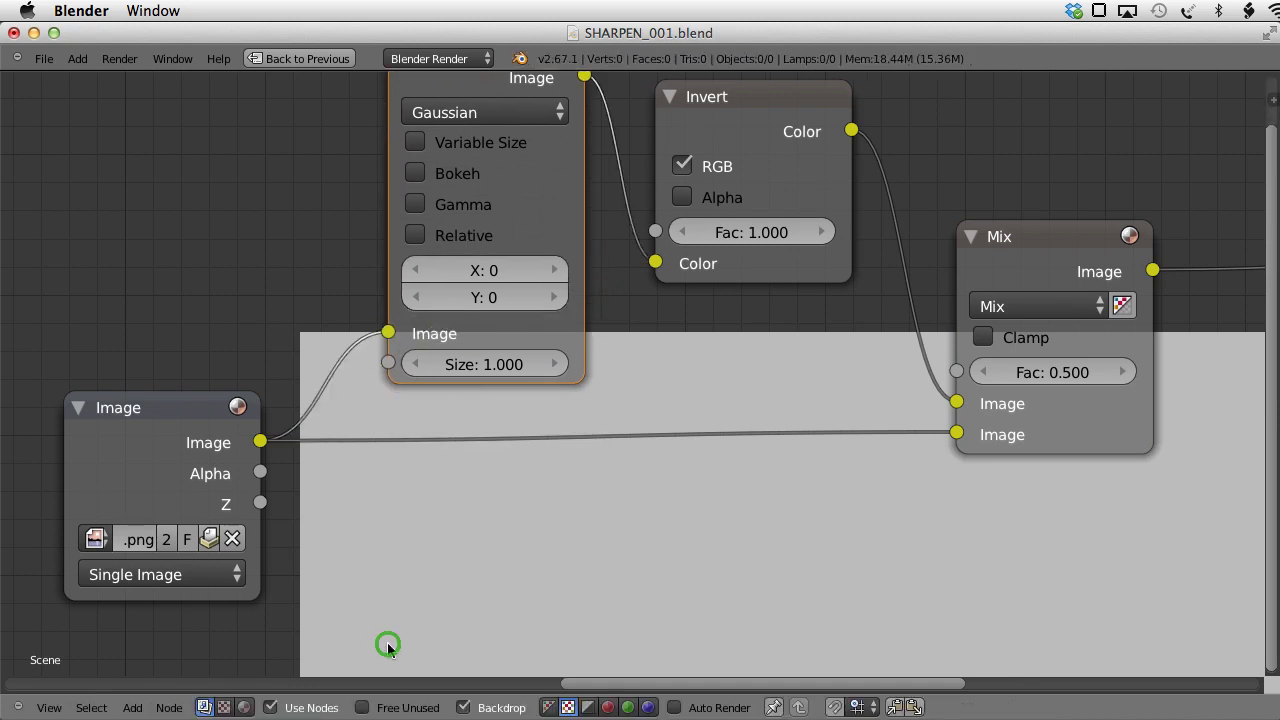
Step: Set the Blur node's X and Y size to 15
left_click(497, 268)
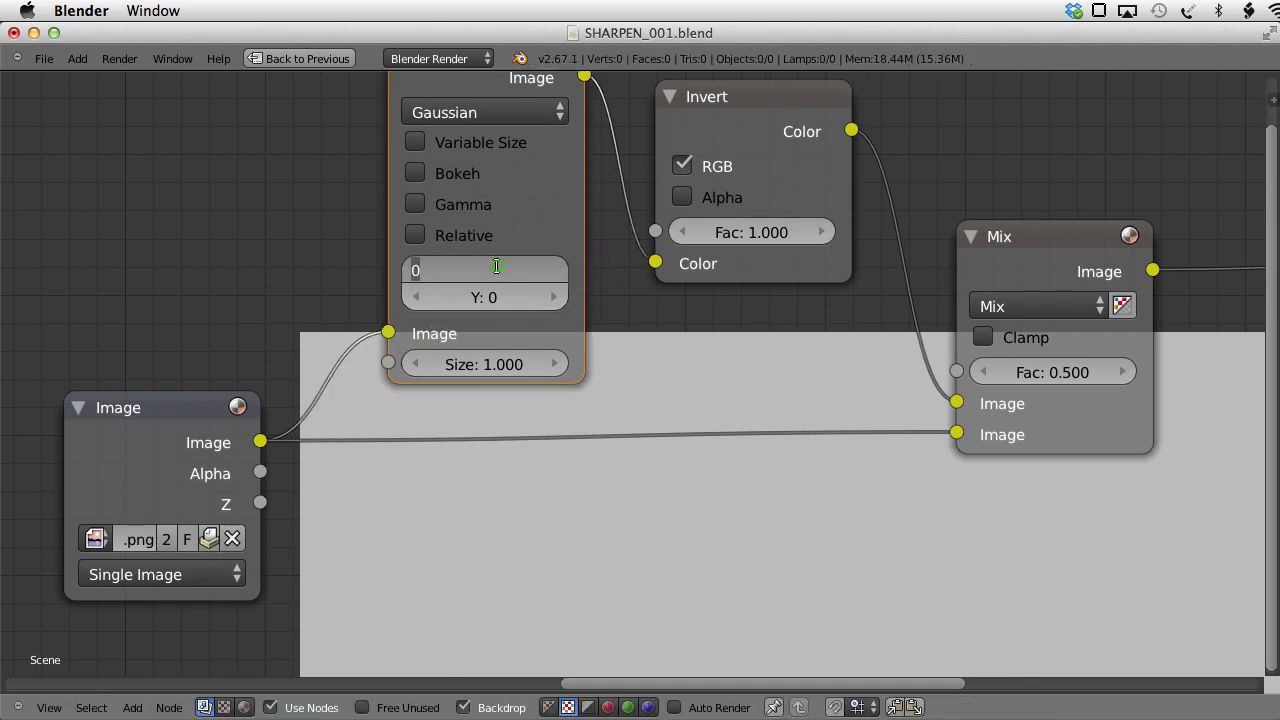
key("Tab")
type("15")
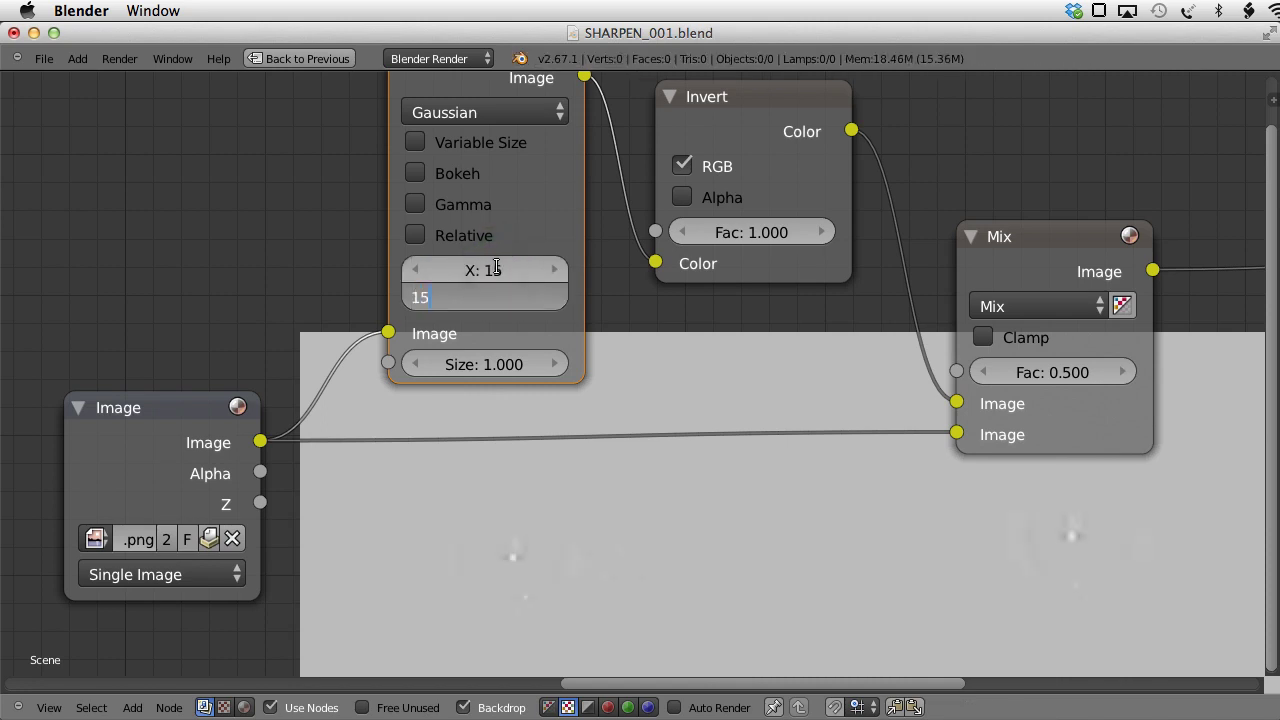
key("Return")
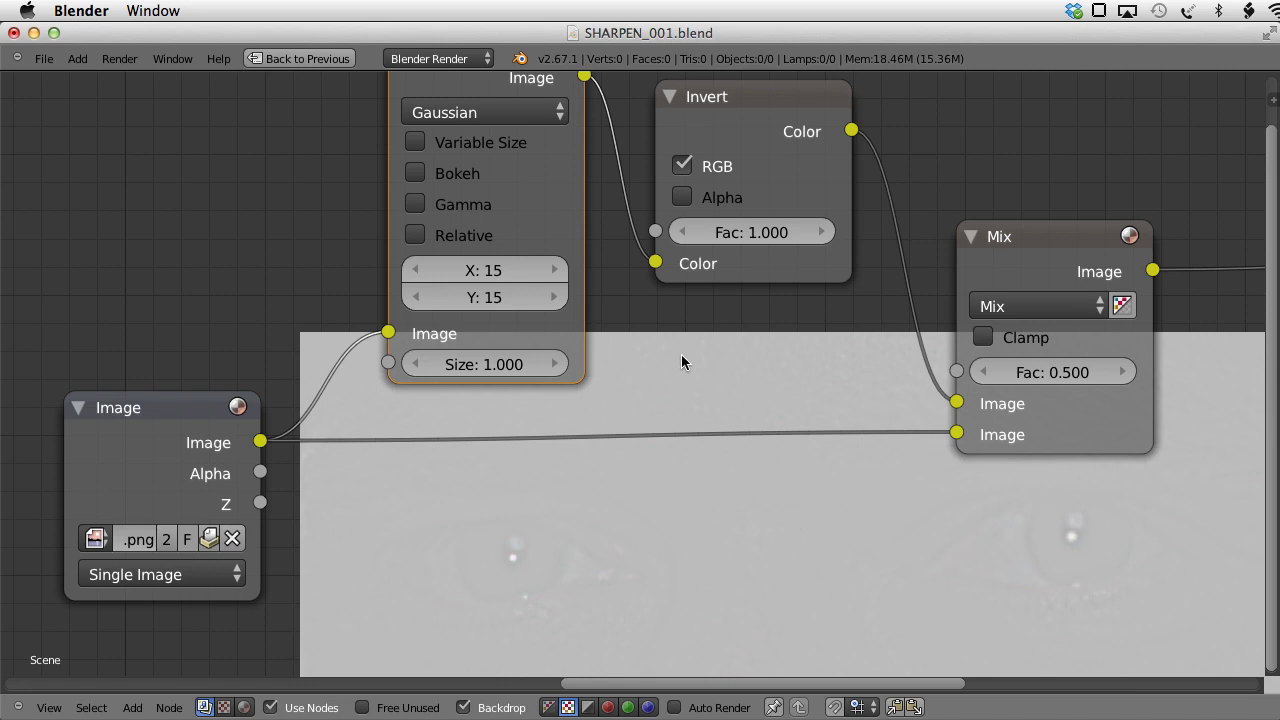
Step: Add a second Mix node below and to the right of the first Mix node
left_click(1027, 233)
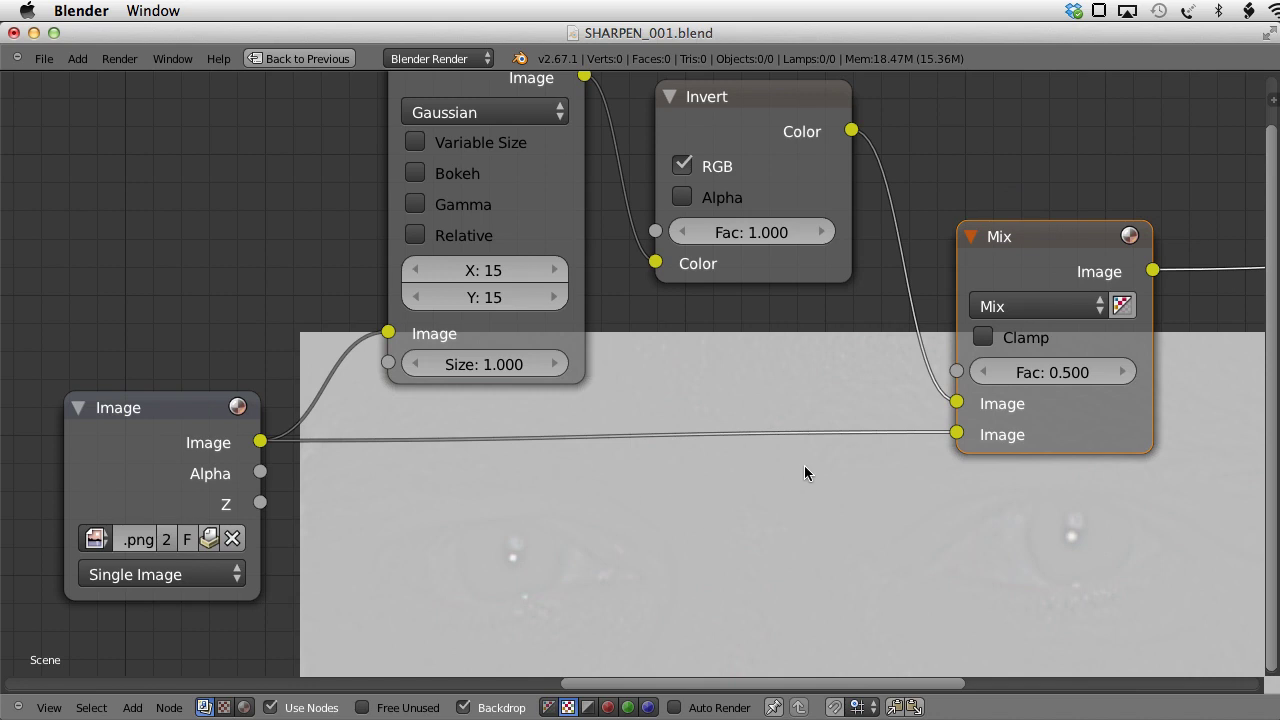
scroll(822, 373, "down", 2)
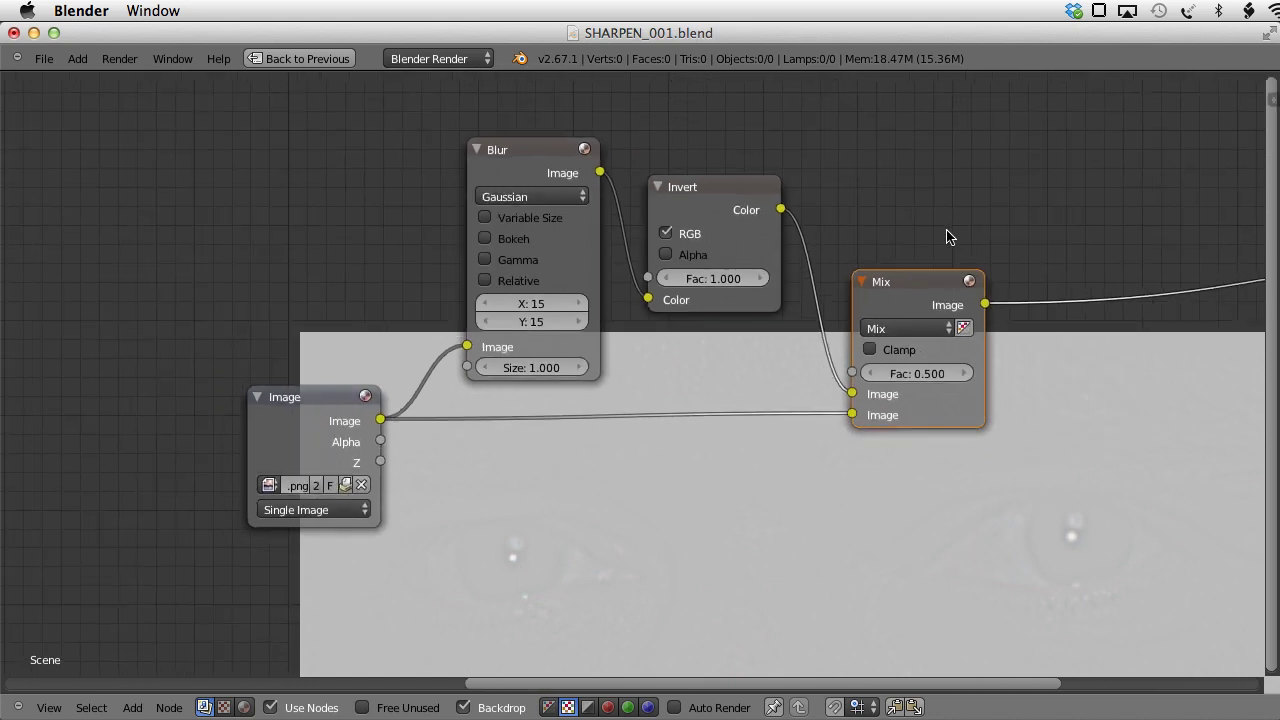
middle_click_drag(991, 223, 785, 211)
scroll(785, 211, "down", 1)
key("shift+a")
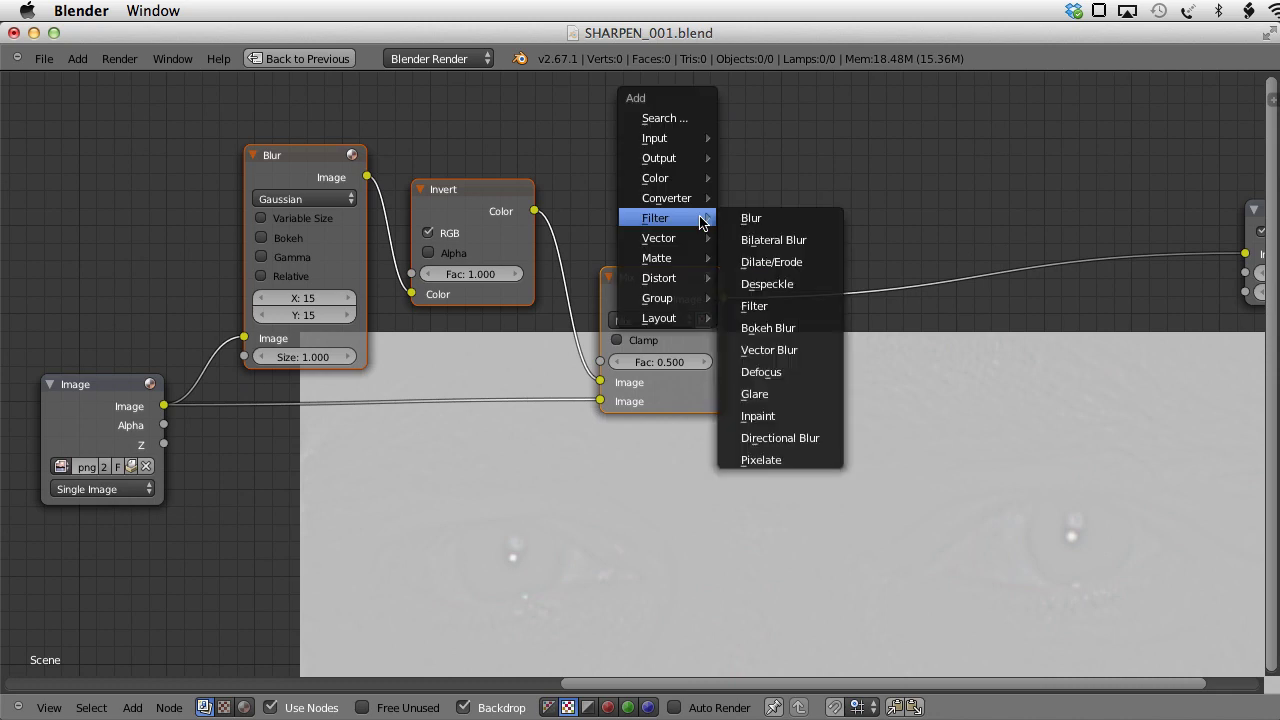
mouse_move(664, 163)
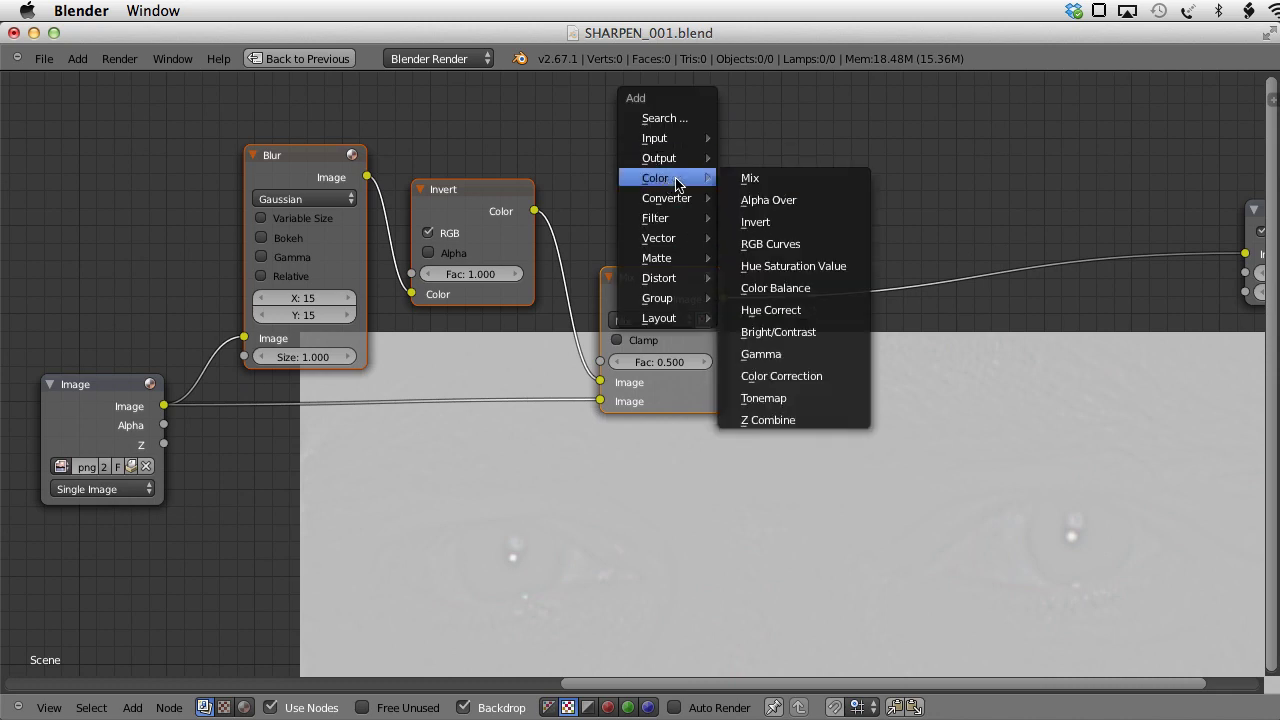
left_click(752, 172)
left_click(797, 388)
Step: Connect the Image node's output to the new Mix node's first image input and the first Mix node's output to its second
left_click(73, 392, "shift")
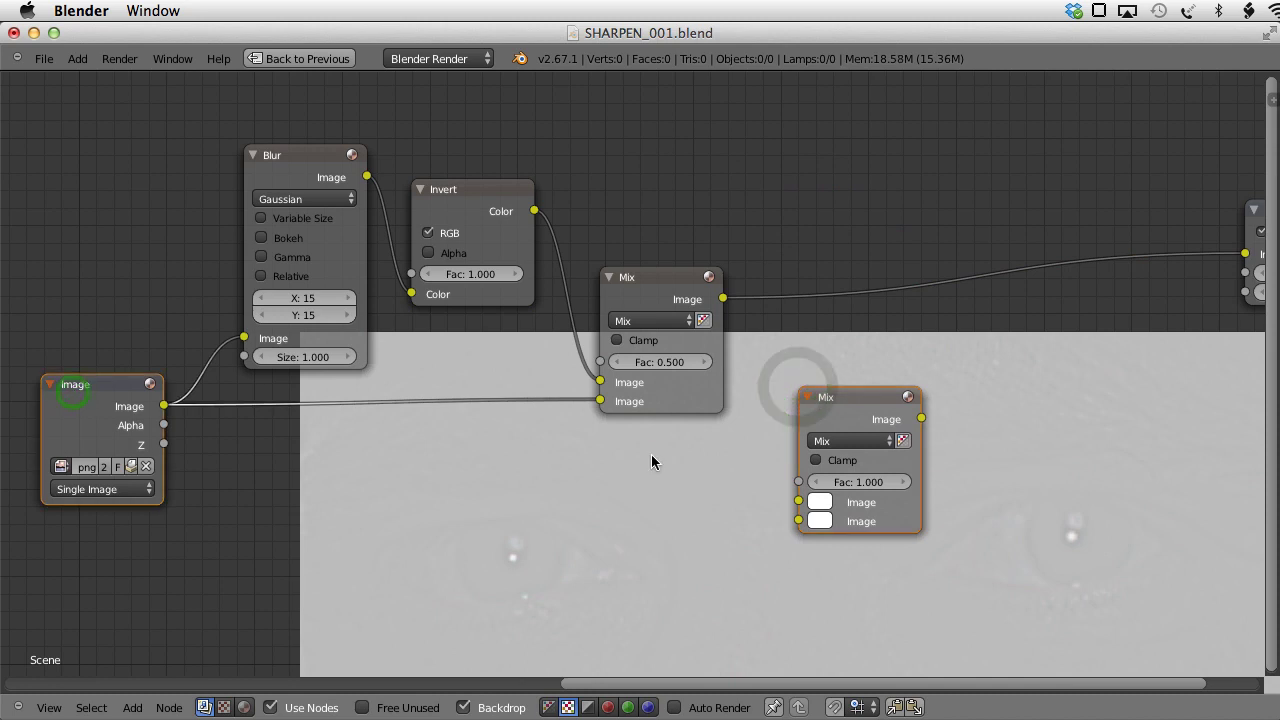
key("f")
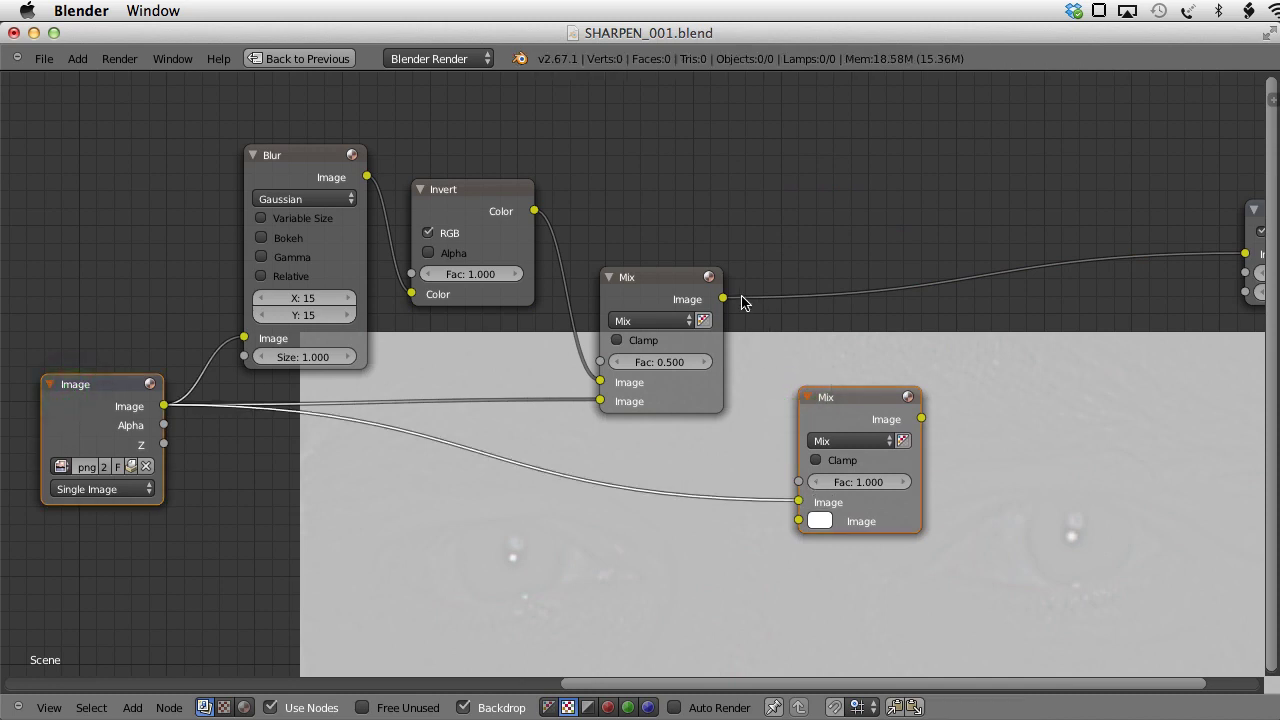
left_click_drag(723, 298, 795, 521)
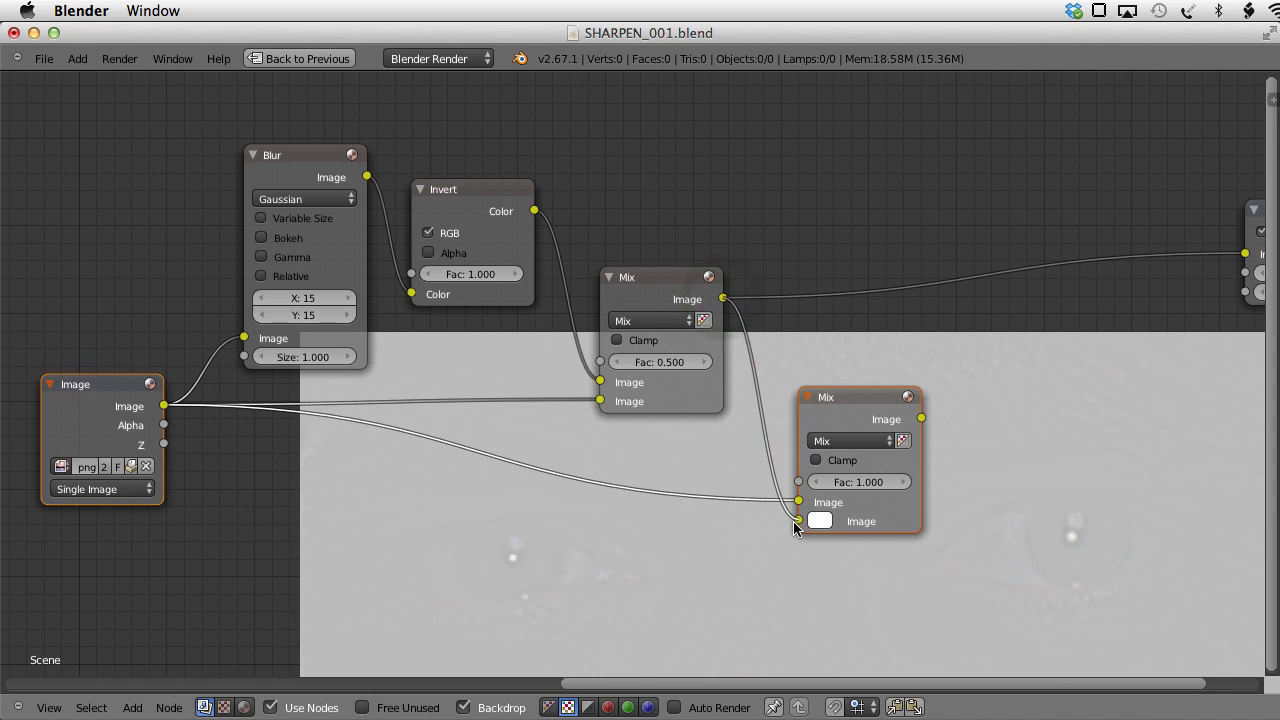
Step: Set the new Mix node to Linear Light with a factor of 0.7 and feed its result to the Viewer
left_click(857, 440)
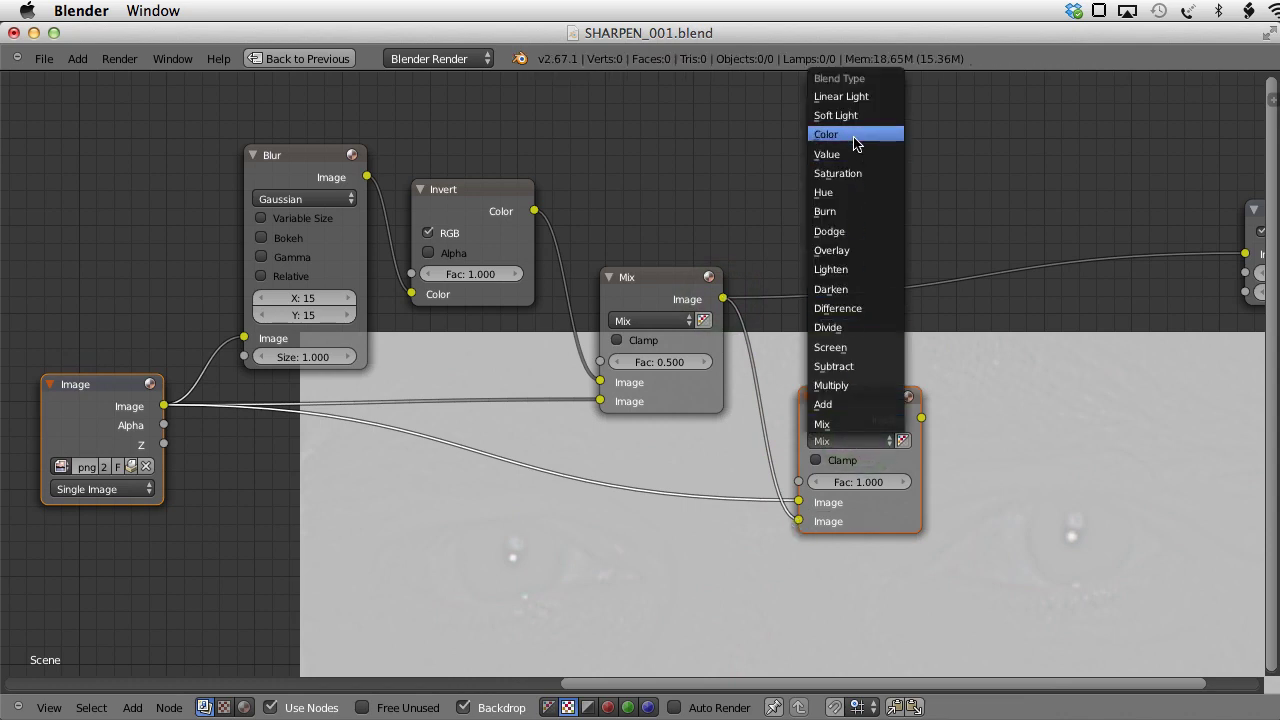
left_click(853, 97)
left_click(845, 400, "ctrl+shift")
middle_click_drag(998, 485, 948, 346)
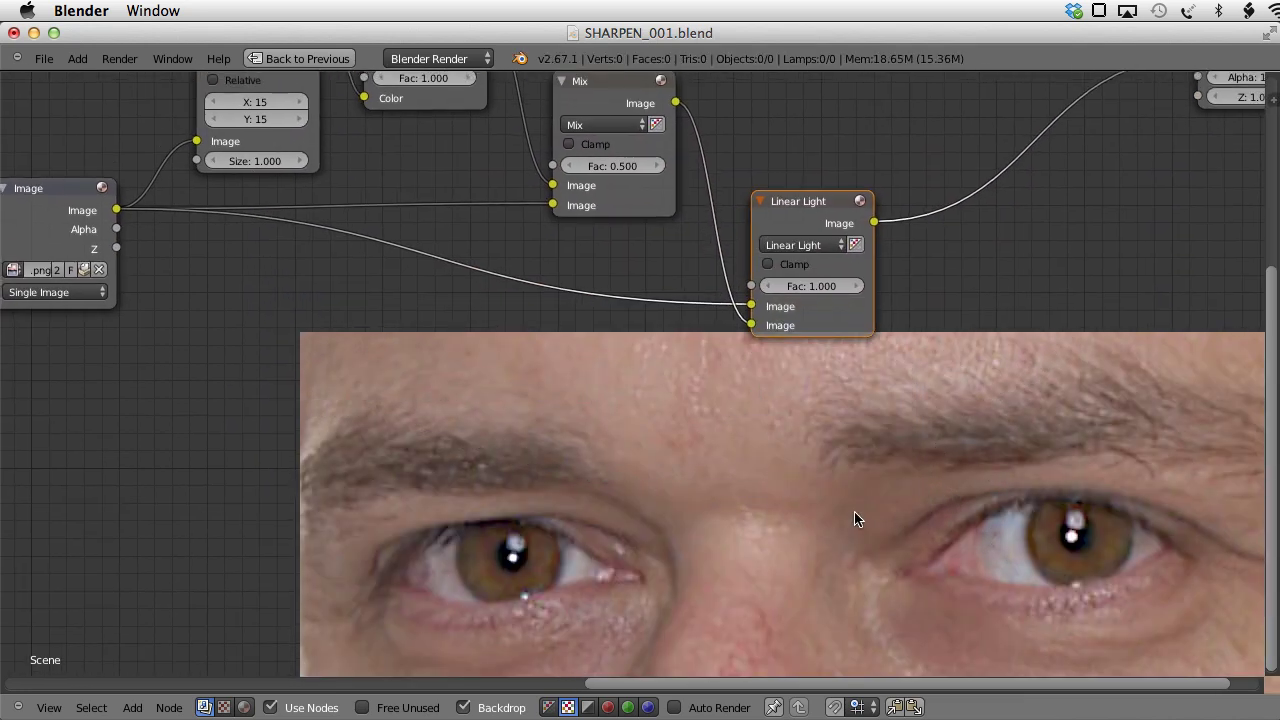
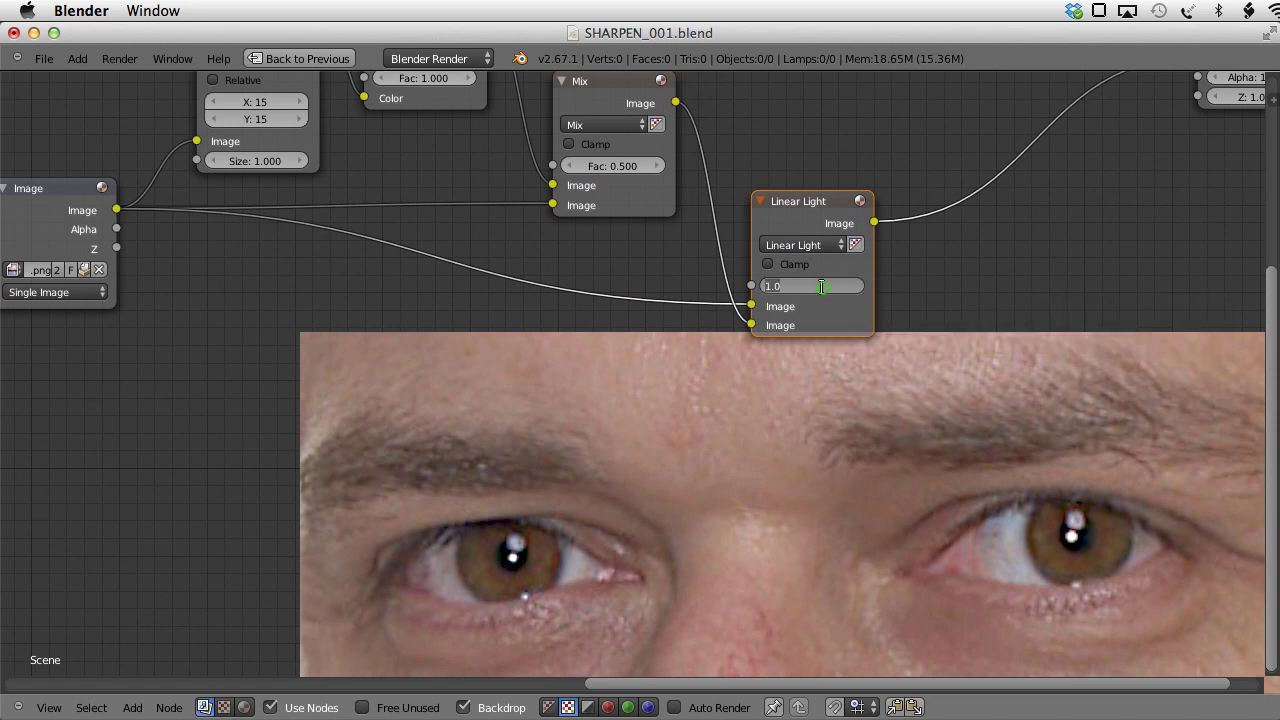
type("1.0")
key("Return")
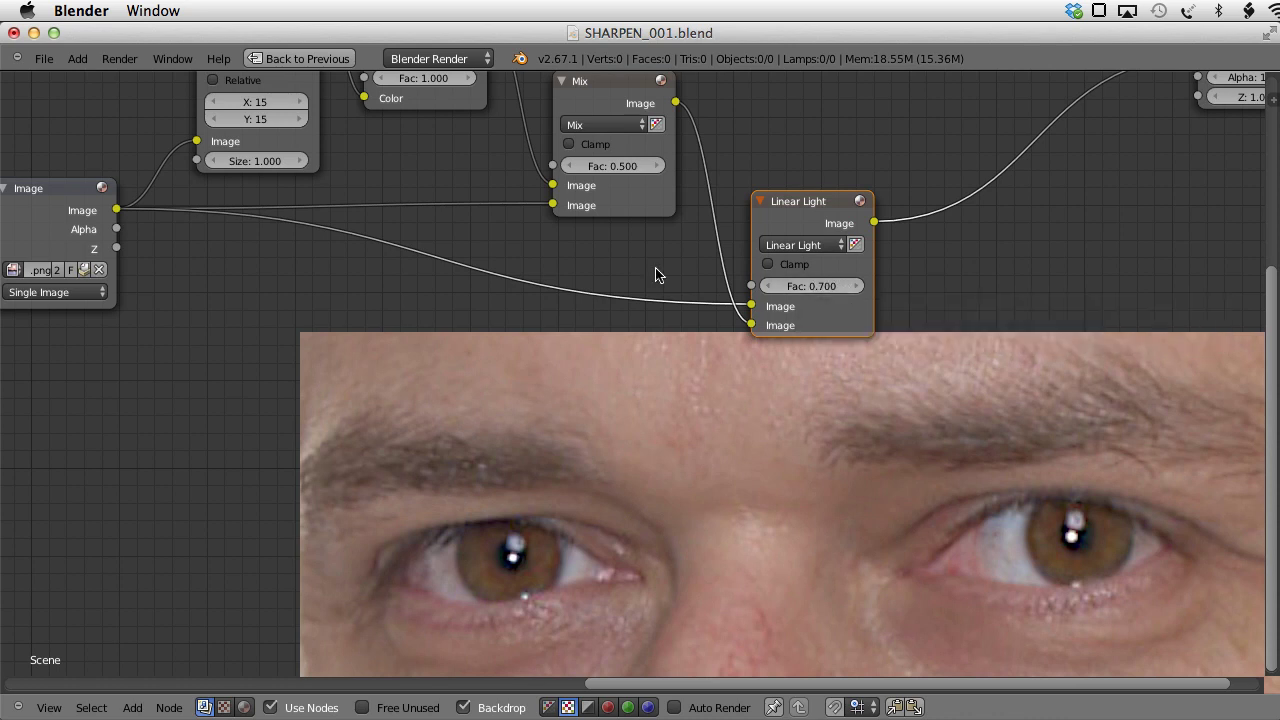
Step: Set the Blur node's X and Y size to 30
middle_click_drag(254, 102, 257, 185)
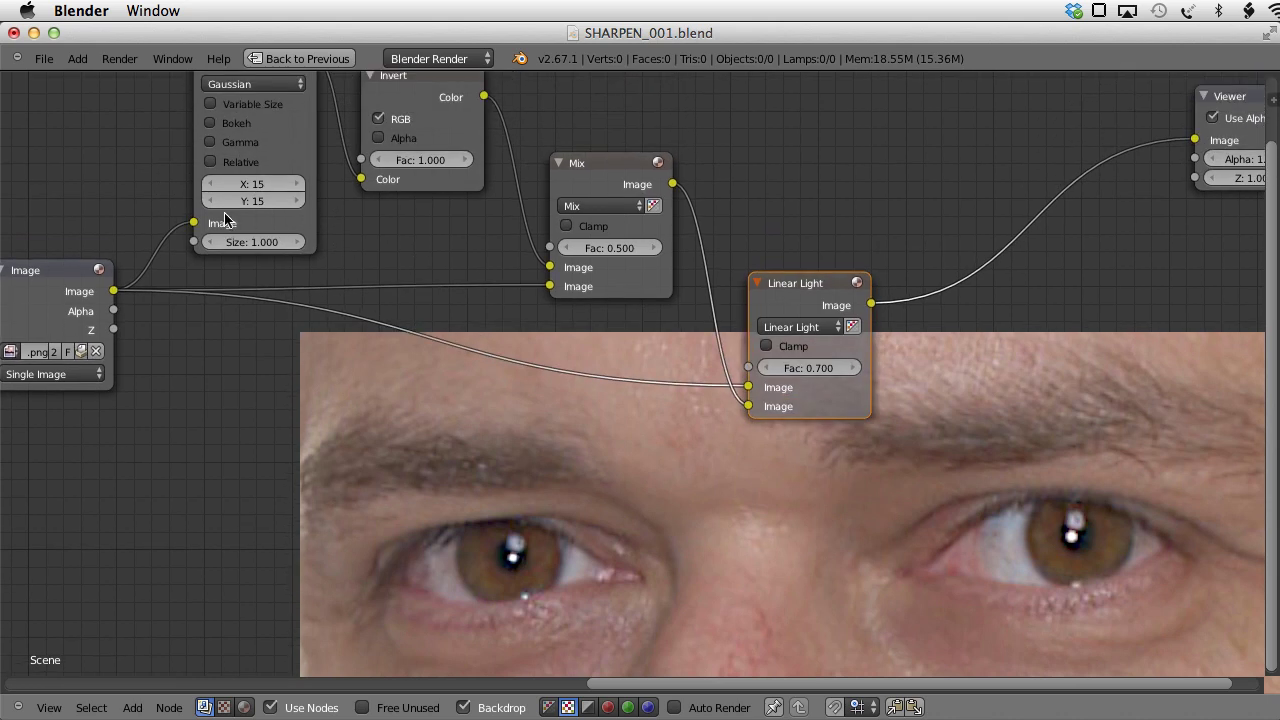
left_click(269, 184)
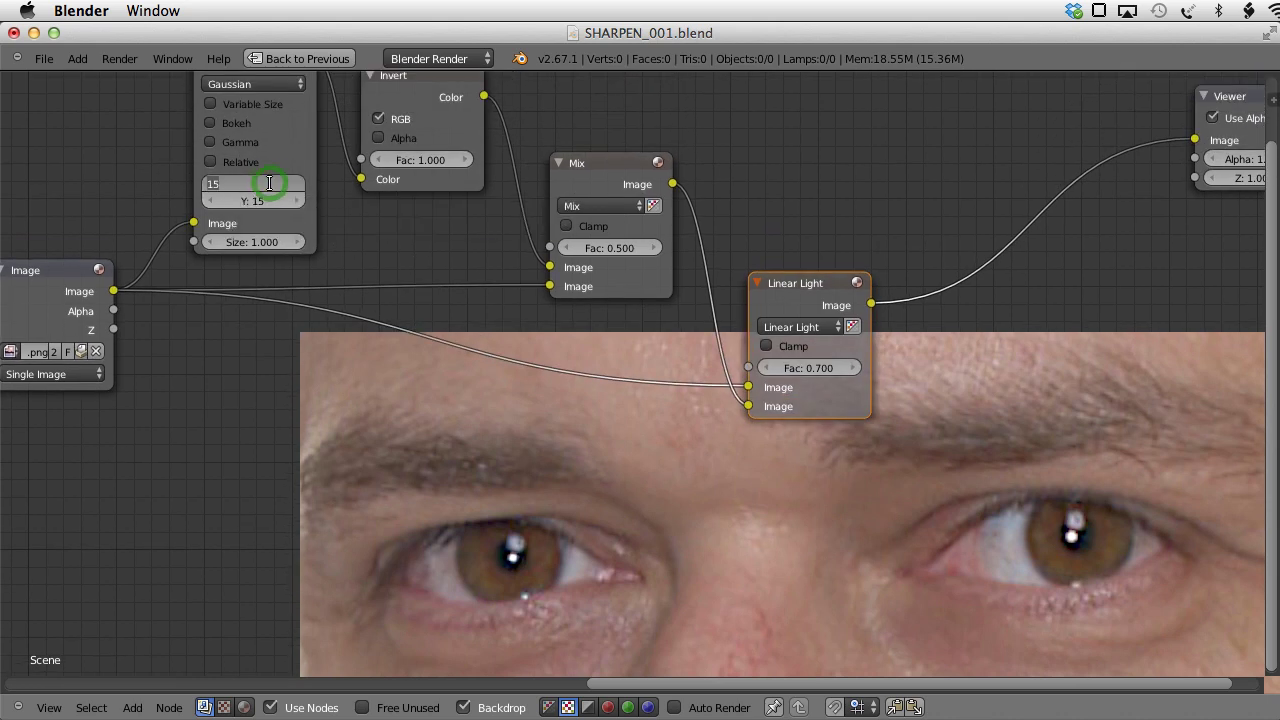
type("30")
key("Tab")
type("30")
key("Return")
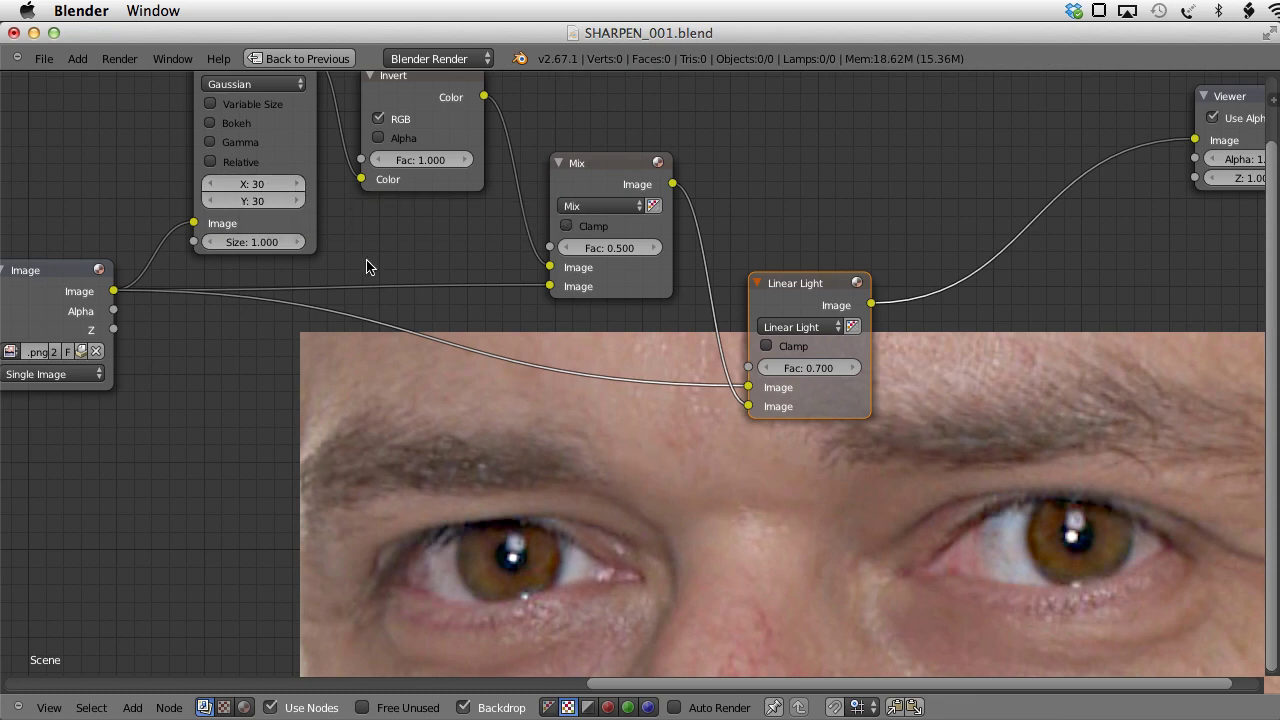
Step: Set the Blur node's X and Y size to 10
left_click(256, 186)
type("1")
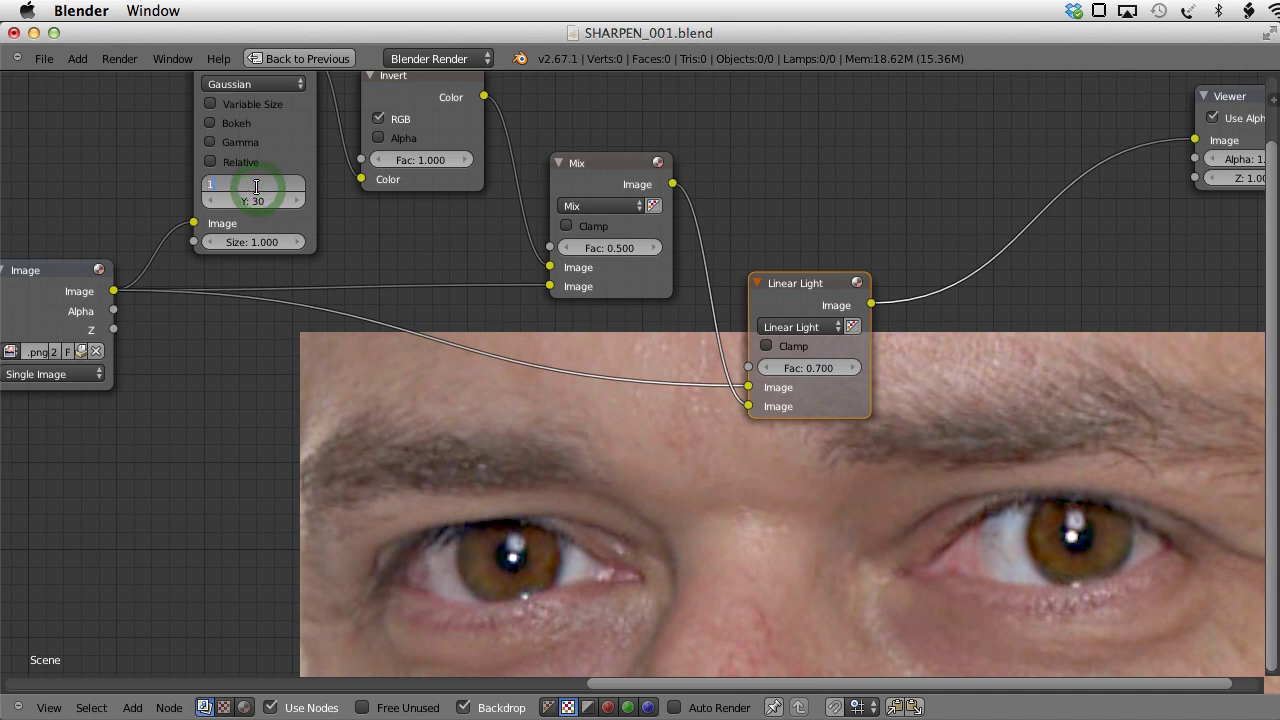
type("0")
key("Tab")
type("10")
key("Return")
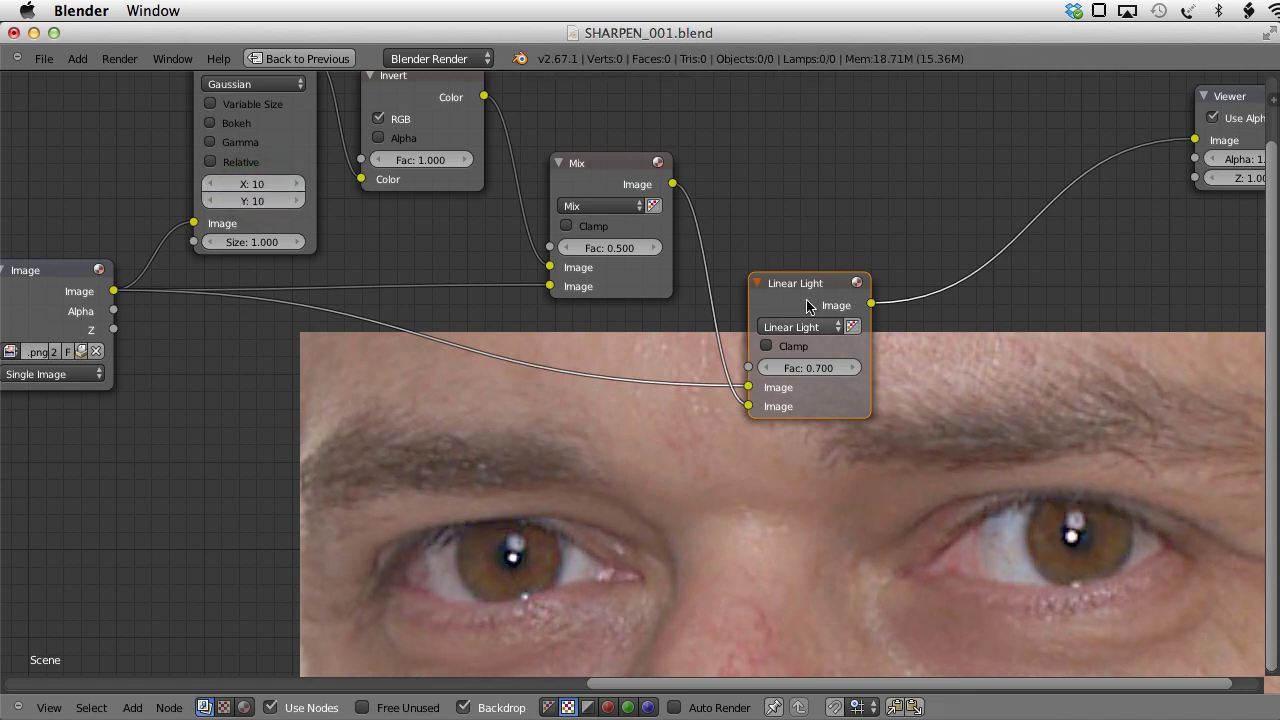
Step: Try a factor of 0.9 on the Linear Light node, and set it to 1
left_click(820, 368)
type("0.5")
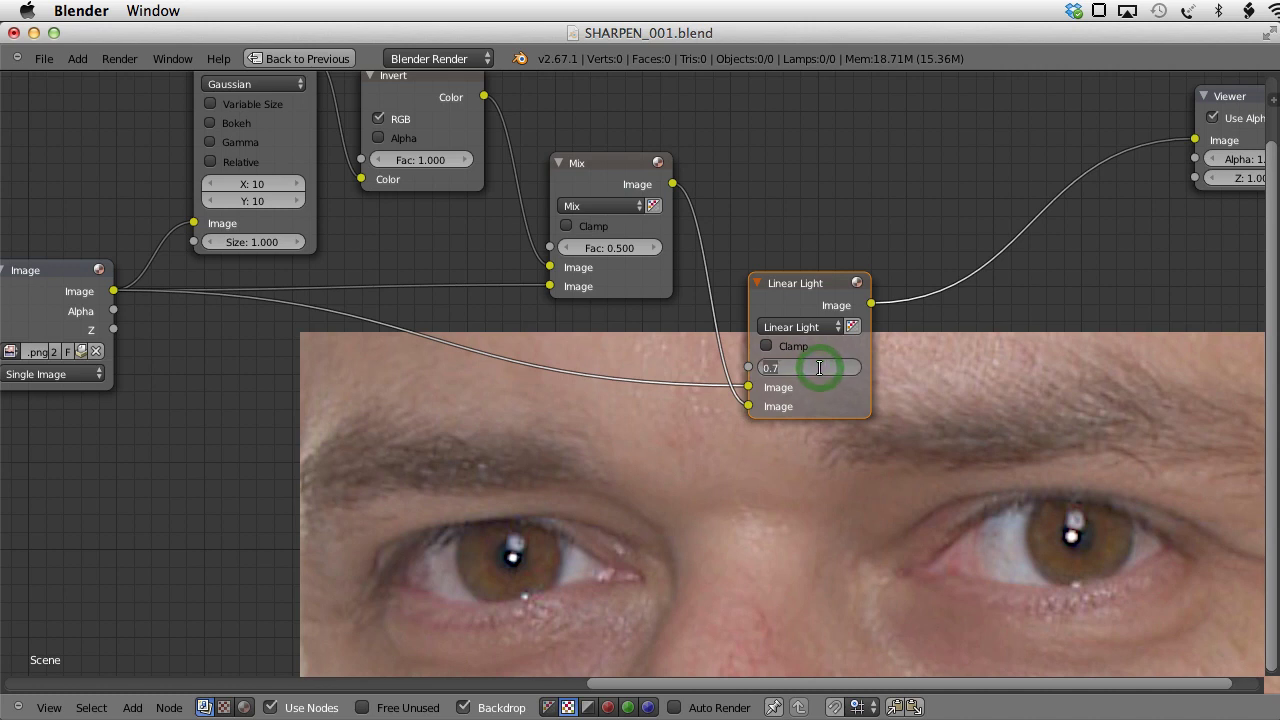
key("Return")
left_click(820, 368)
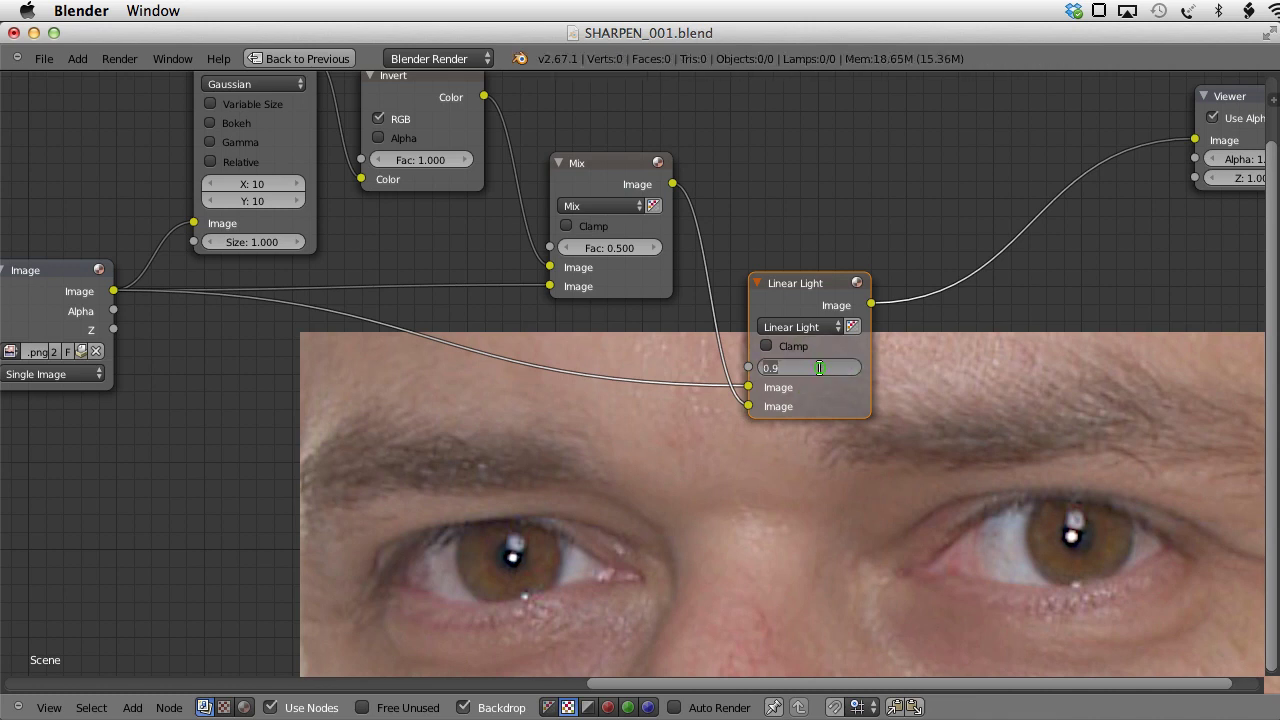
type("1")
key("Return")
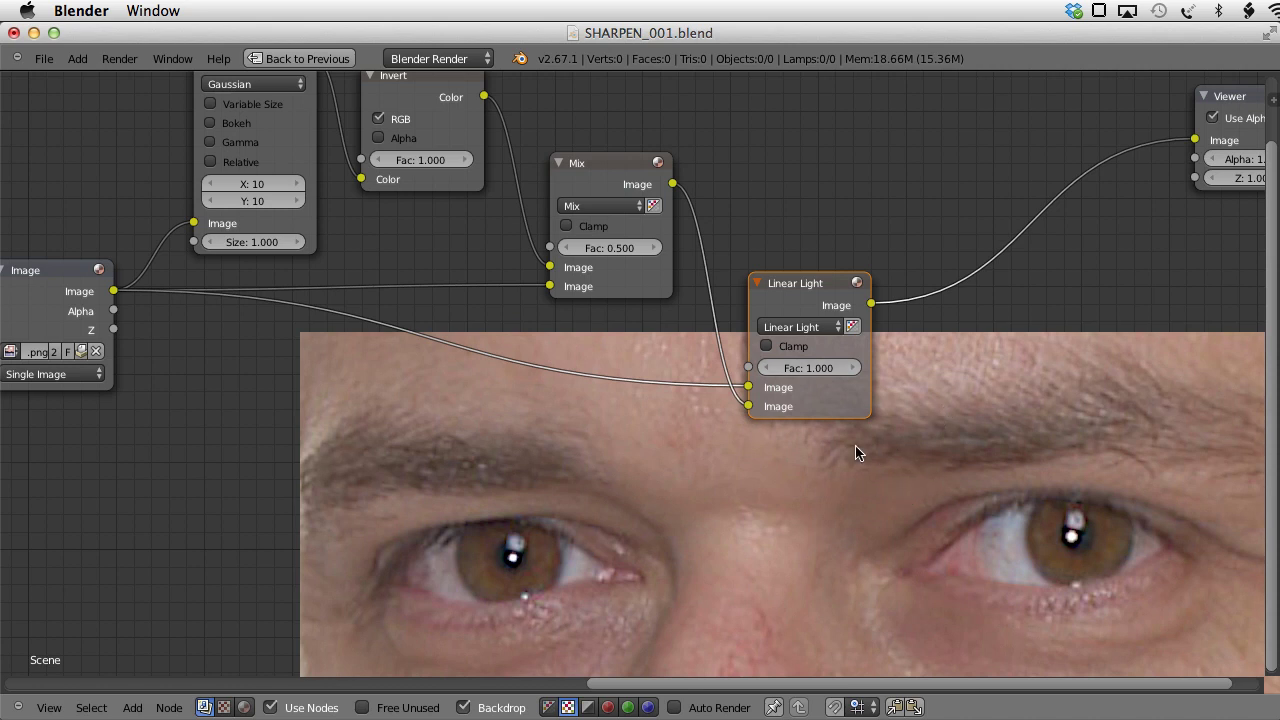
Step: Duplicate the Image and Blur nodes together and place the copies below the existing node setup
scroll(862, 463, "down", 2)
scroll(864, 470, "down", 2)
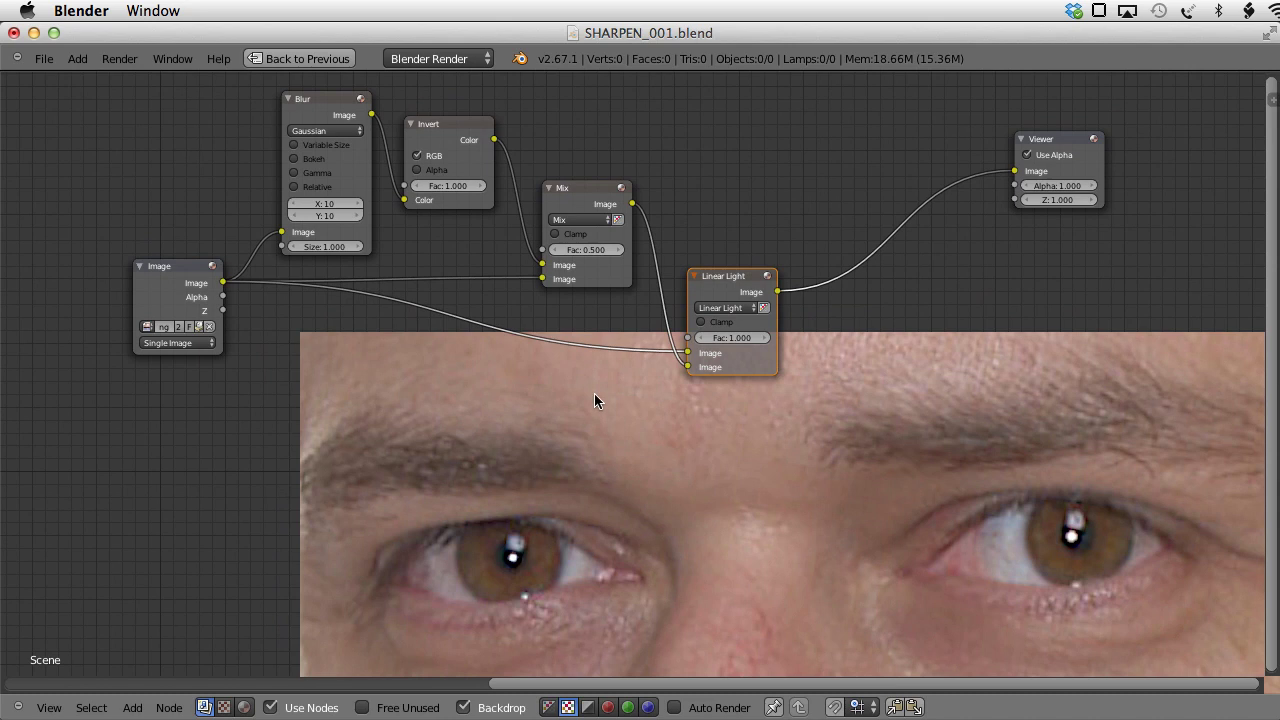
left_click(173, 273)
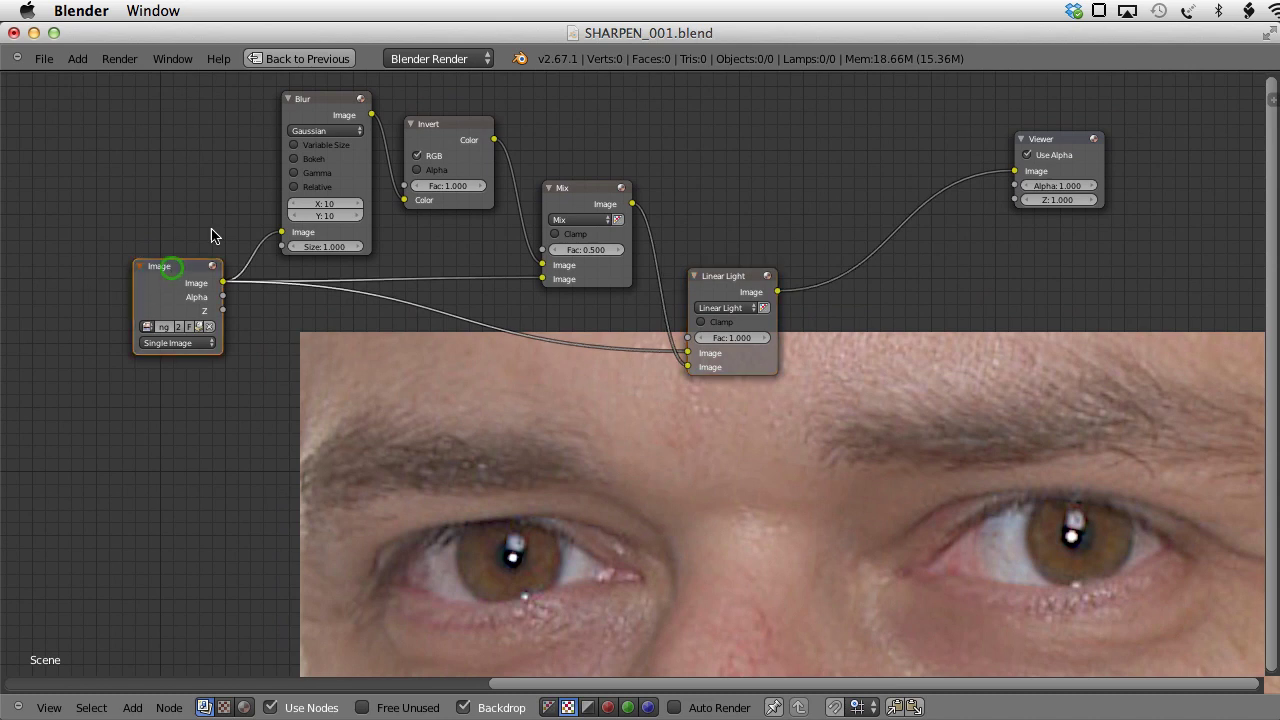
left_click(320, 99, "shift")
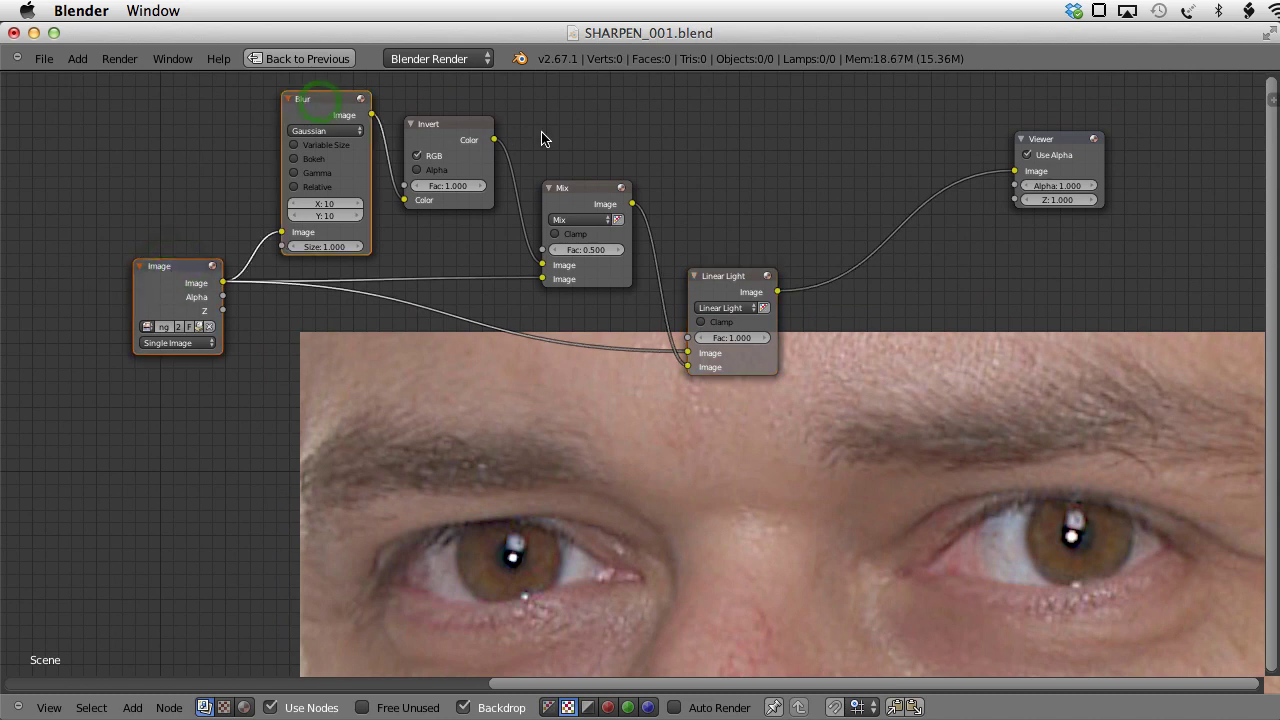
key("shift+d")
left_click(568, 532)
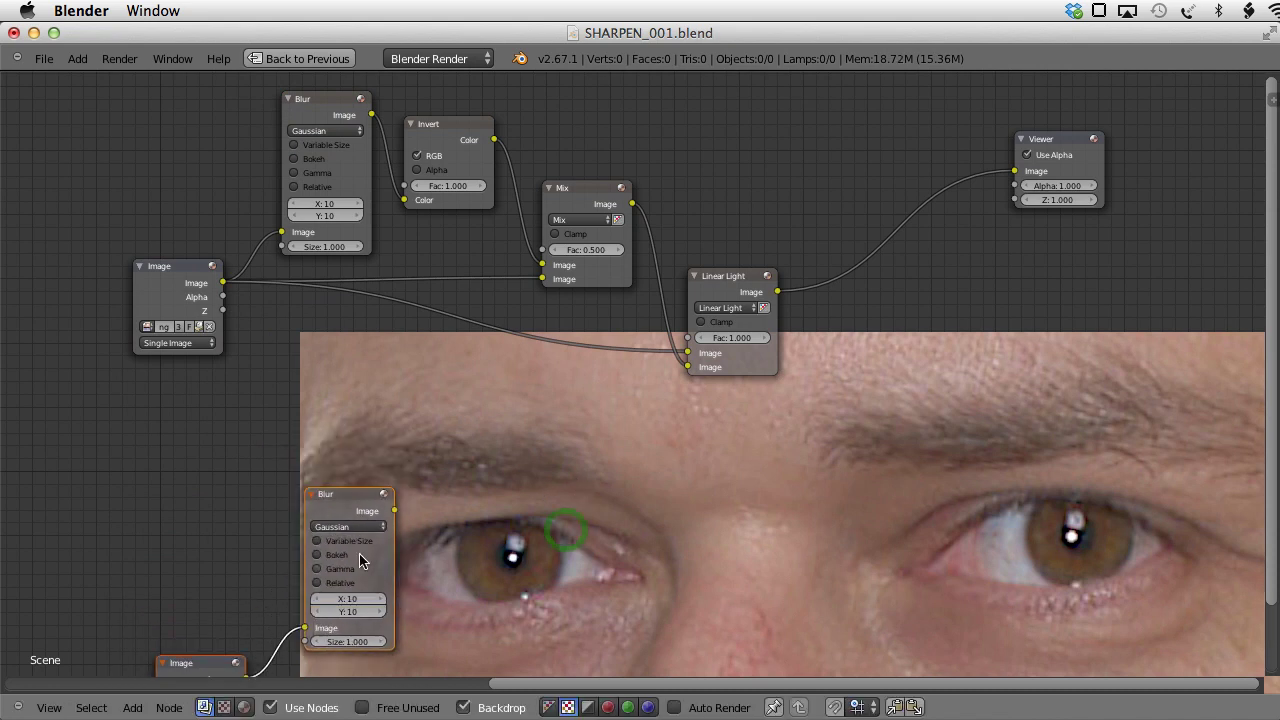
Step: Preview the duplicated Image node and the duplicated Blur node in turn through the Viewer
middle_click_drag(660, 557, 634, 182)
left_click(168, 288, "ctrl+shift")
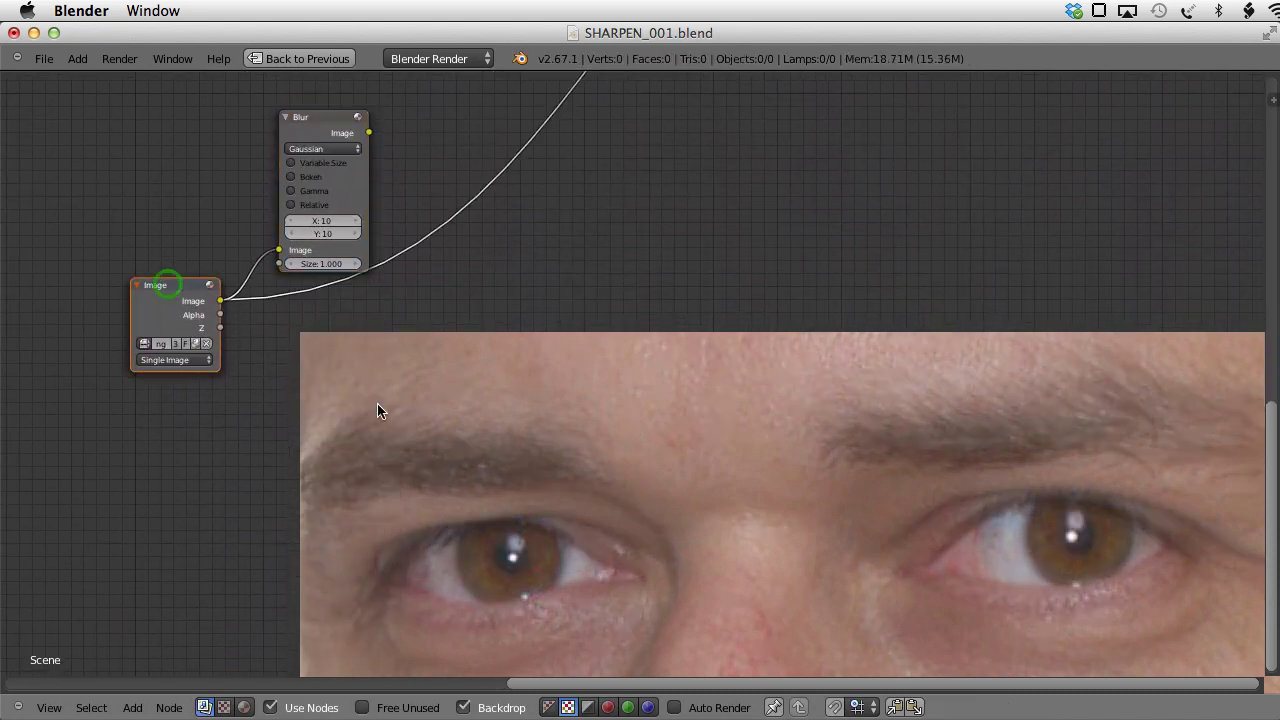
left_click(337, 123, "ctrl+shift")
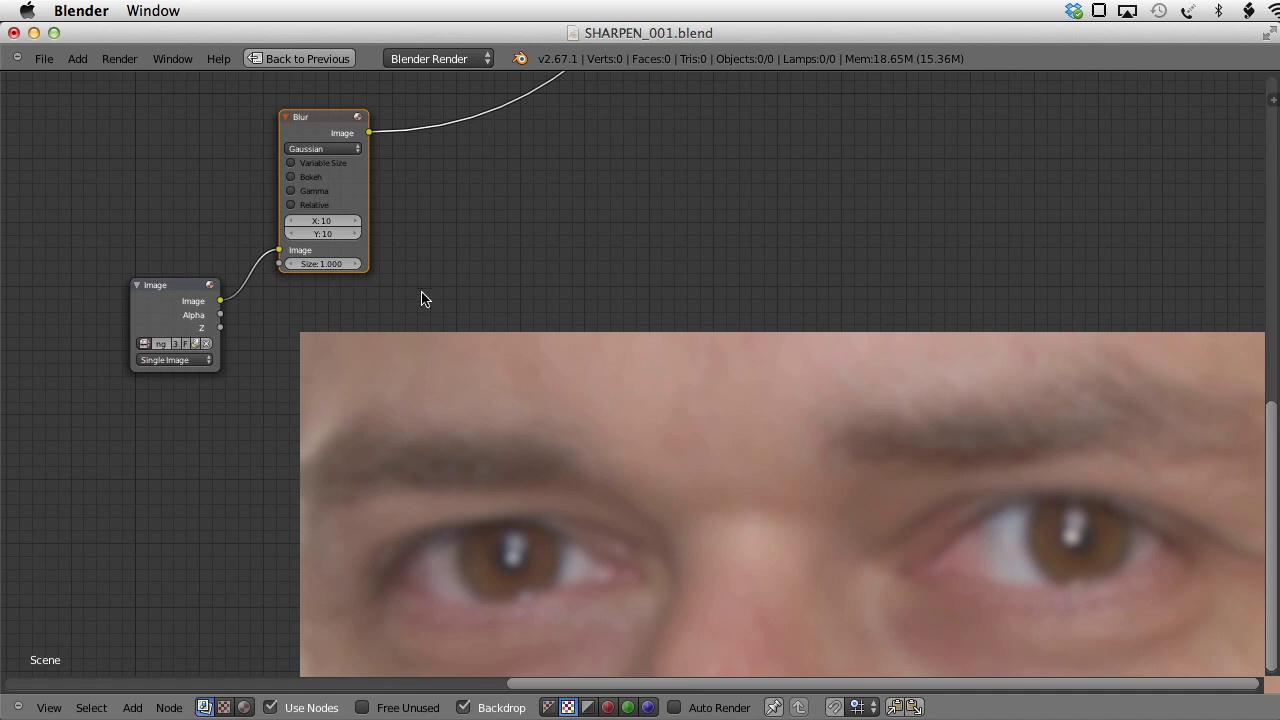
Step: Add a Mix node beside the duplicated Blur node and connect the Blur output to its first image input
key("shift+a")
mouse_move(497, 292)
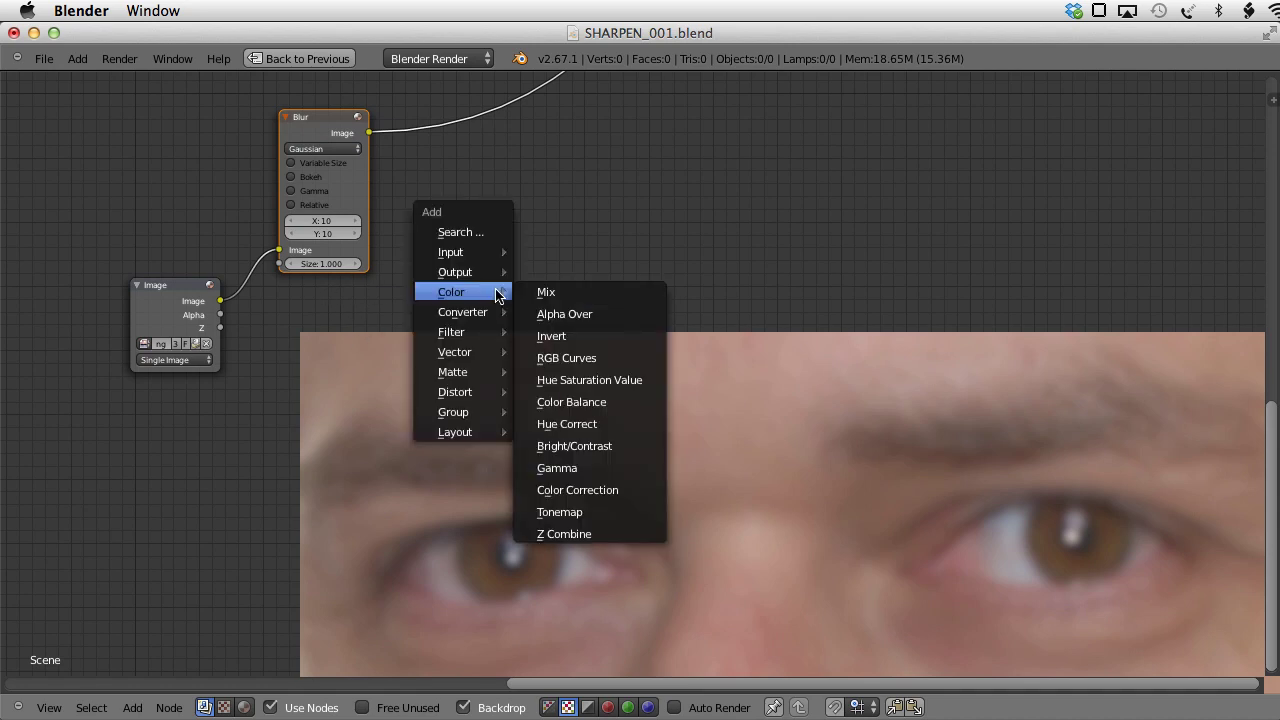
left_click(548, 292)
left_click(475, 222)
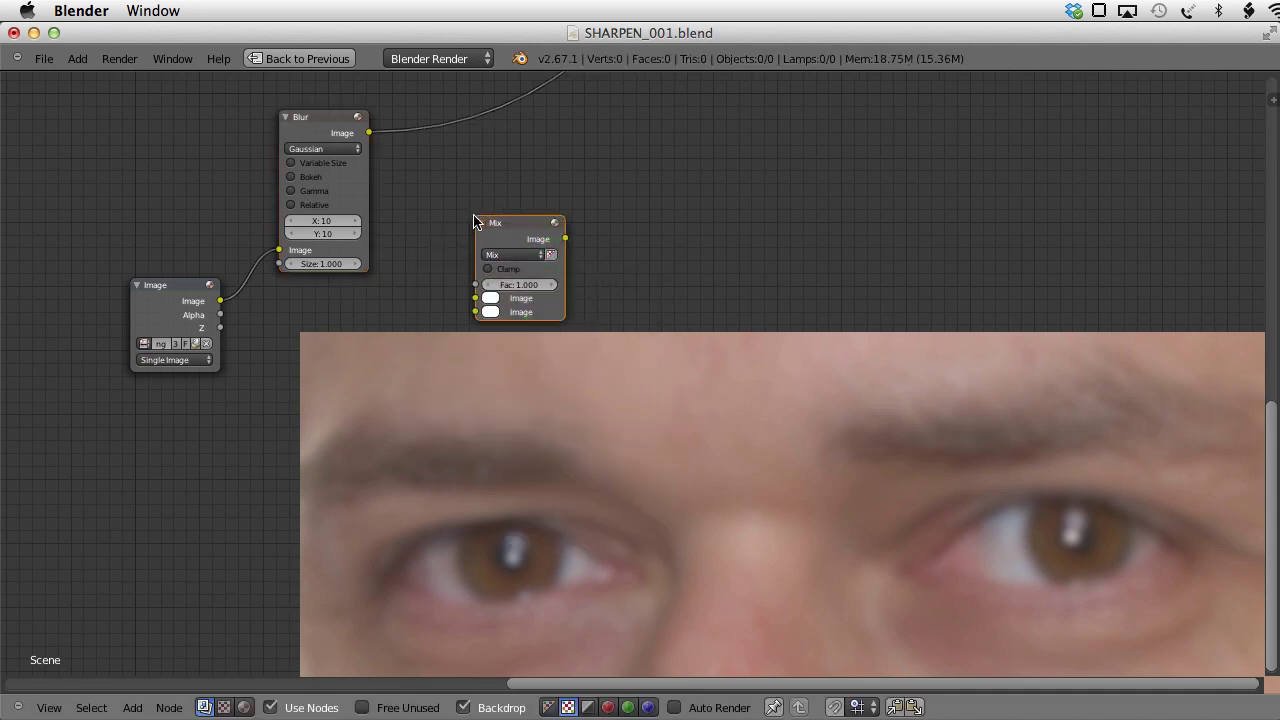
left_click(329, 122, "shift")
key("f")
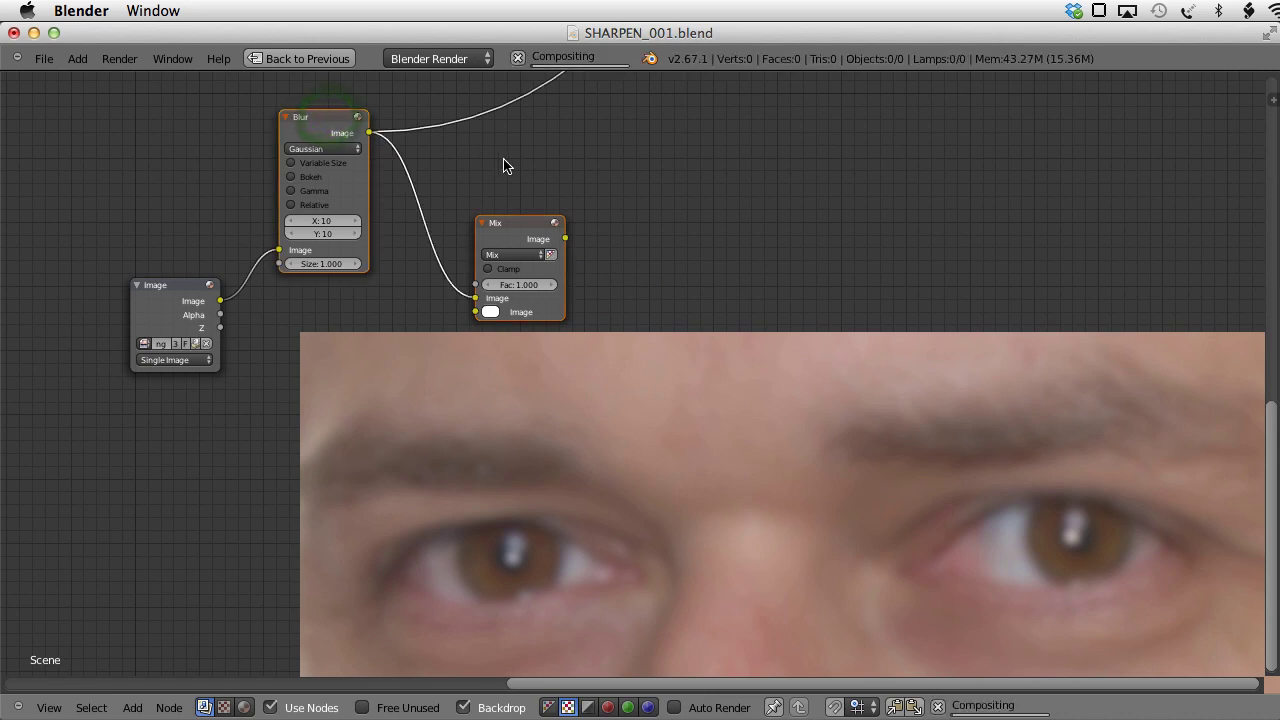
Step: Connect the duplicated Image node's output to the second image input of the new Mix node
left_click(522, 220)
left_click(175, 292, "shift")
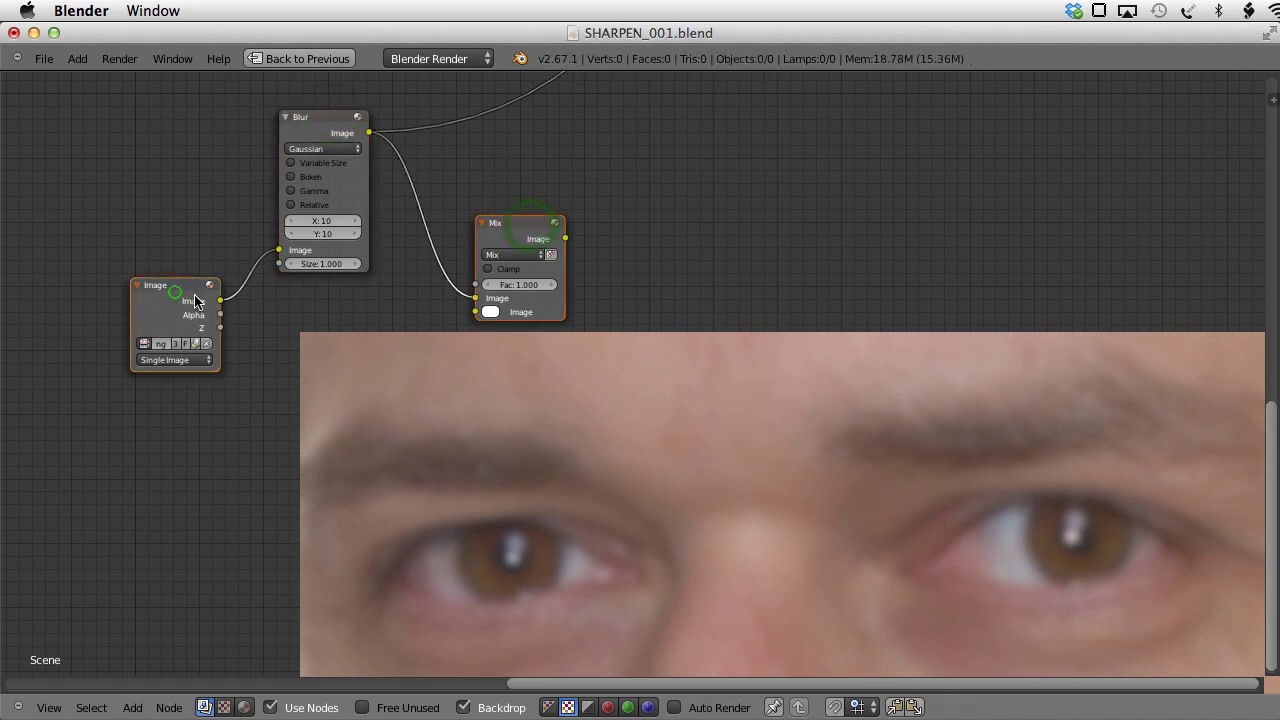
key("f")
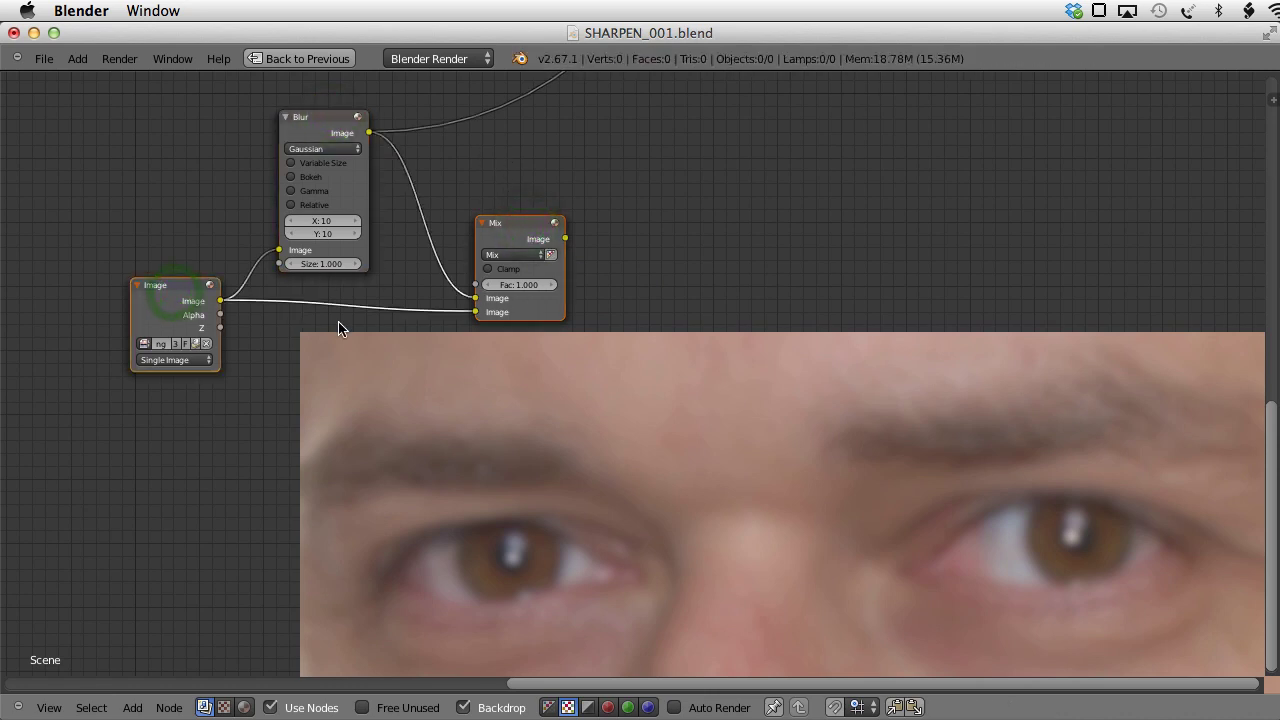
Step: Compare the new Mix node's output with the duplicated Image node through the Viewer, ending on the Mix node
left_click(513, 228, "ctrl+shift")
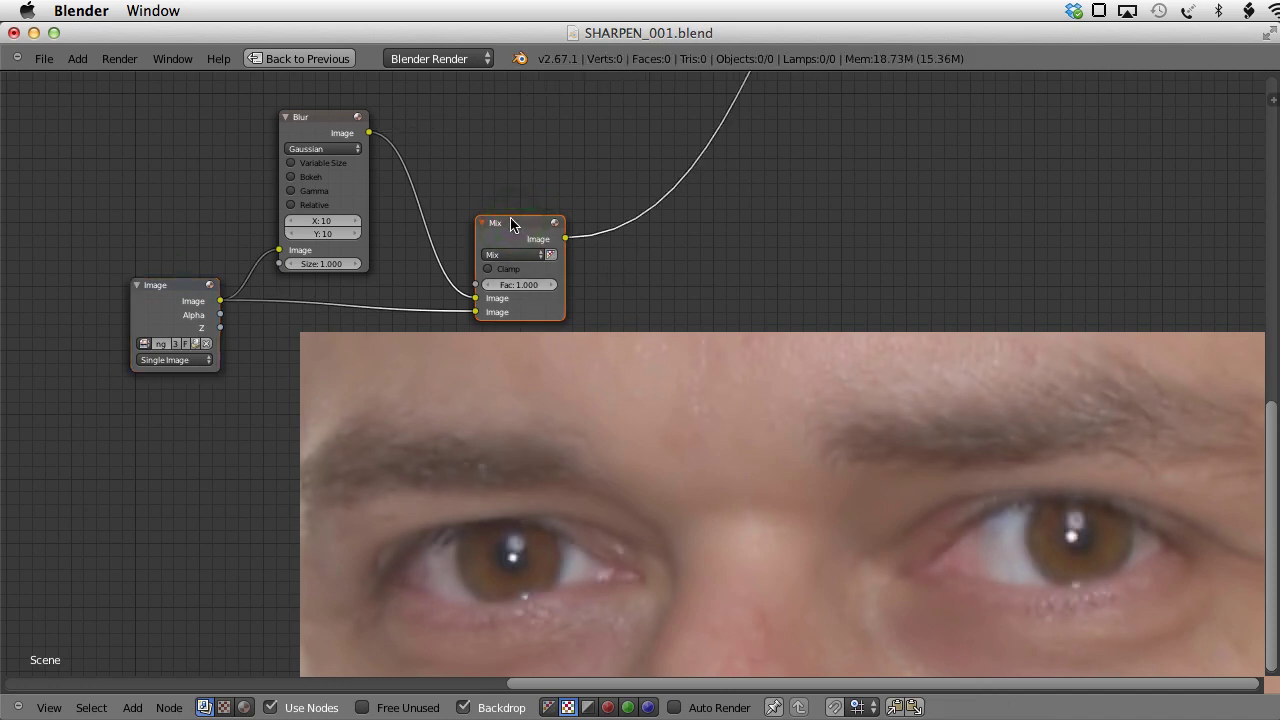
left_click(155, 311, "ctrl+shift")
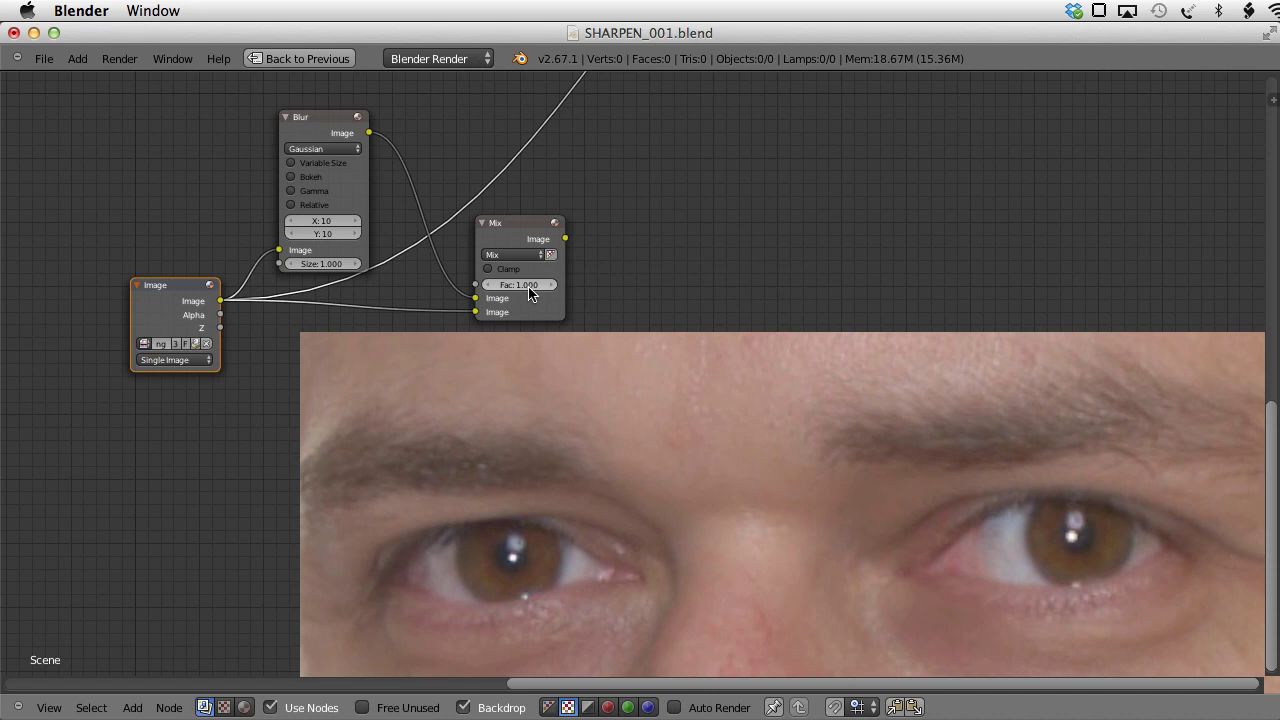
left_click(515, 229, "ctrl+shift")
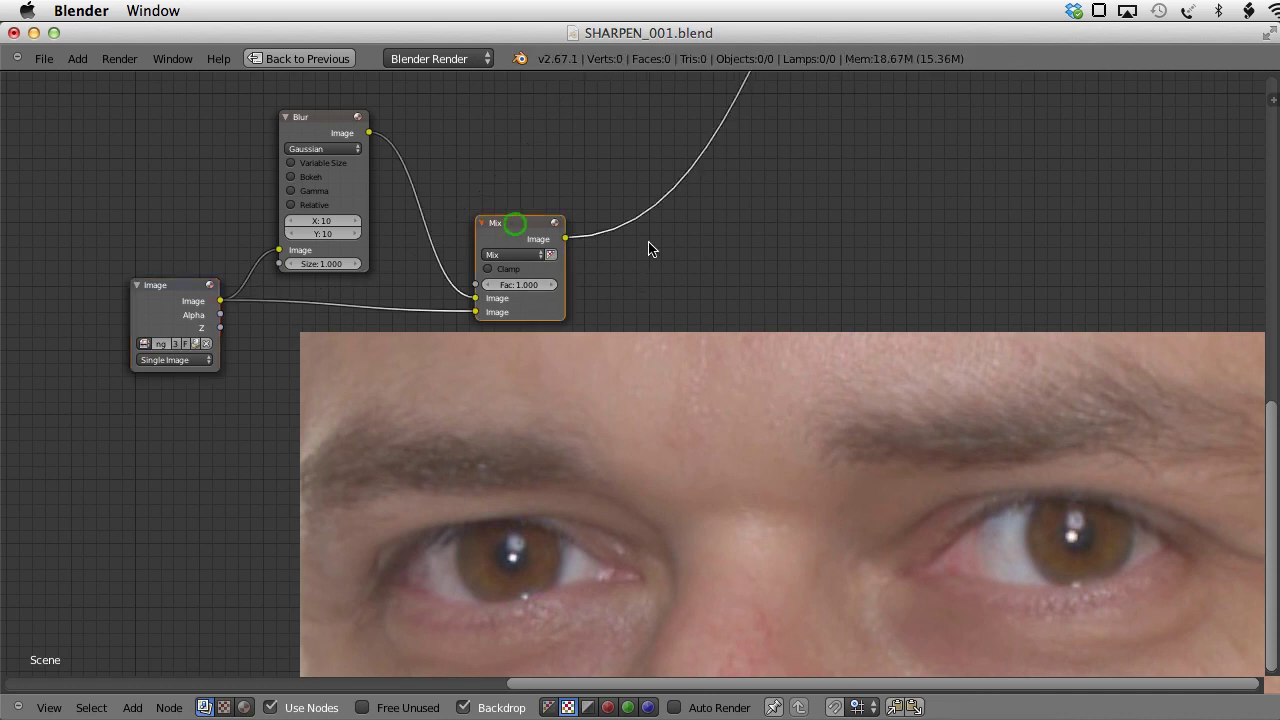
Step: Set the factor of the lower setup's Mix node to 2
scroll(605, 335, "up", 2)
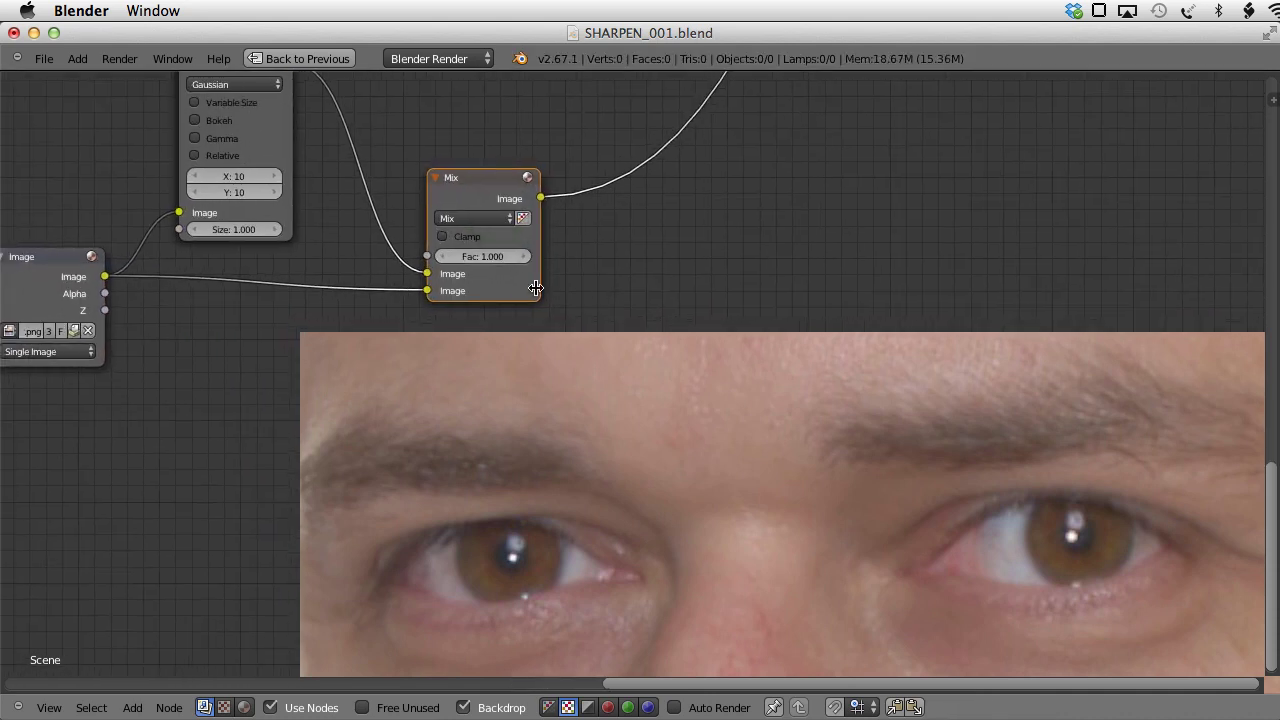
left_click(502, 258)
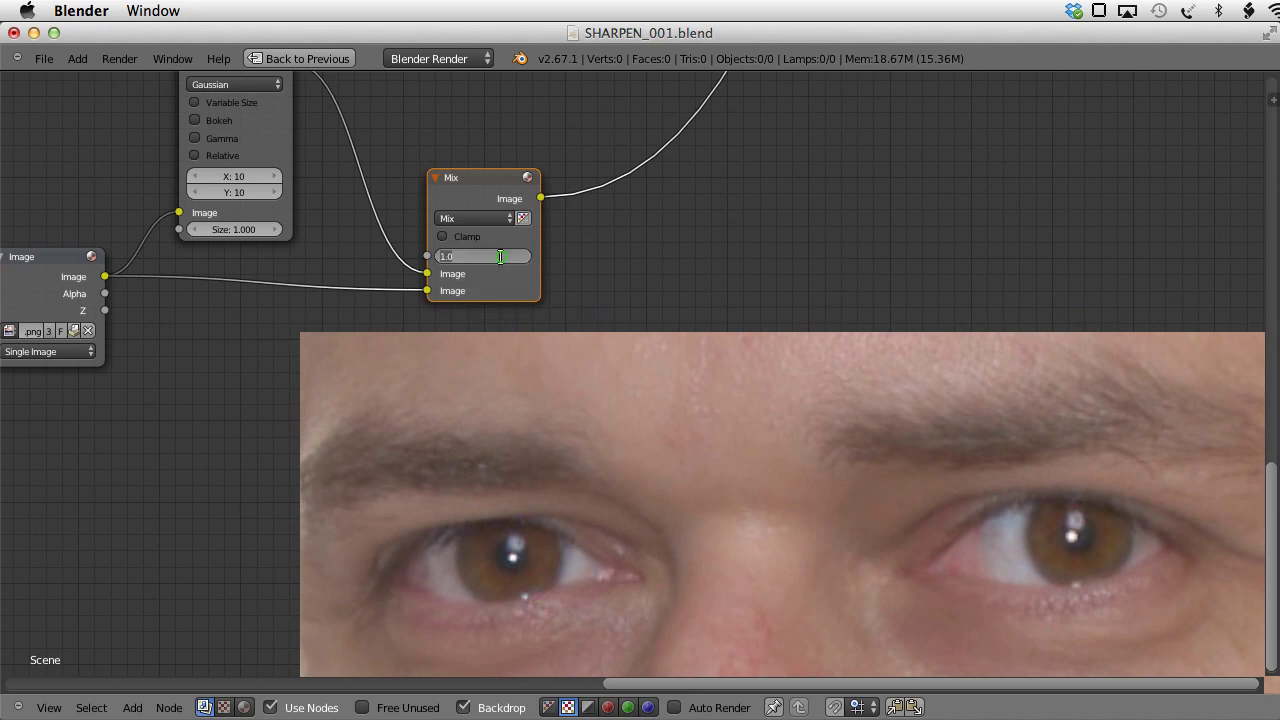
type("2")
key("Return")
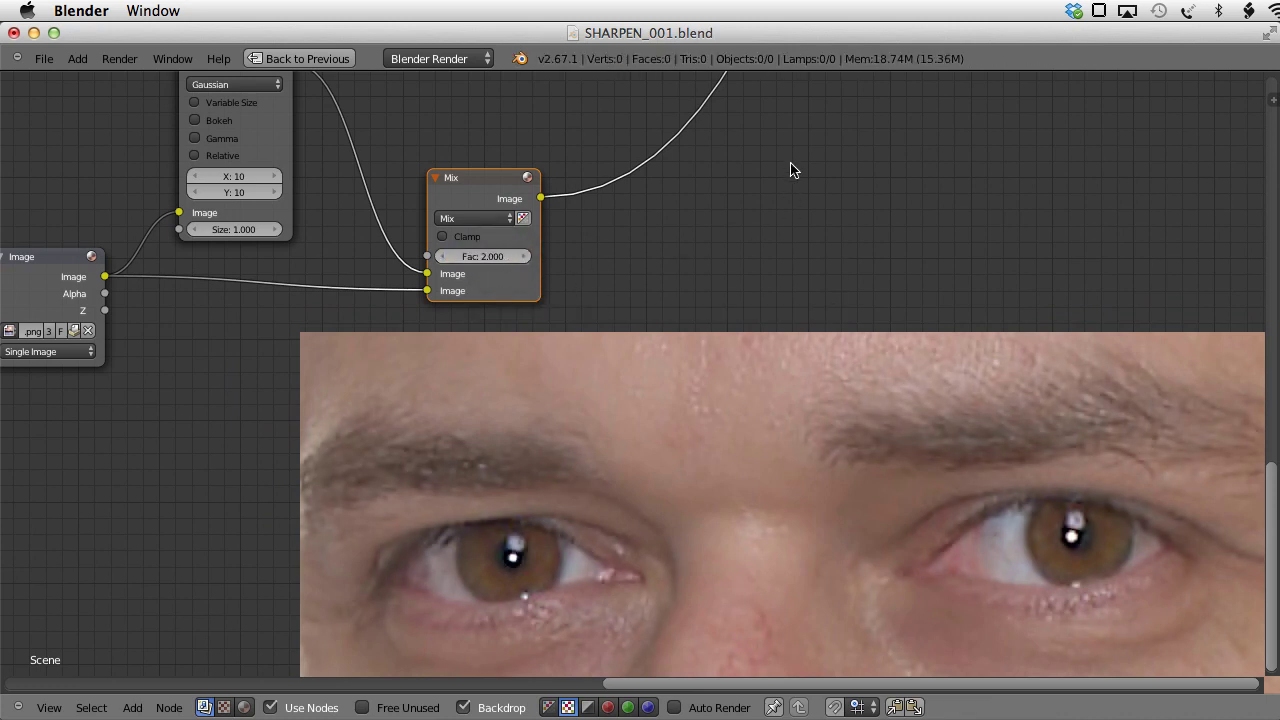
Step: Compare the two sharpening results by switching the Viewer between the Linear Light node and the lower Mix node
middle_click_drag(791, 166, 643, 330)
scroll(643, 330, "up", 1)
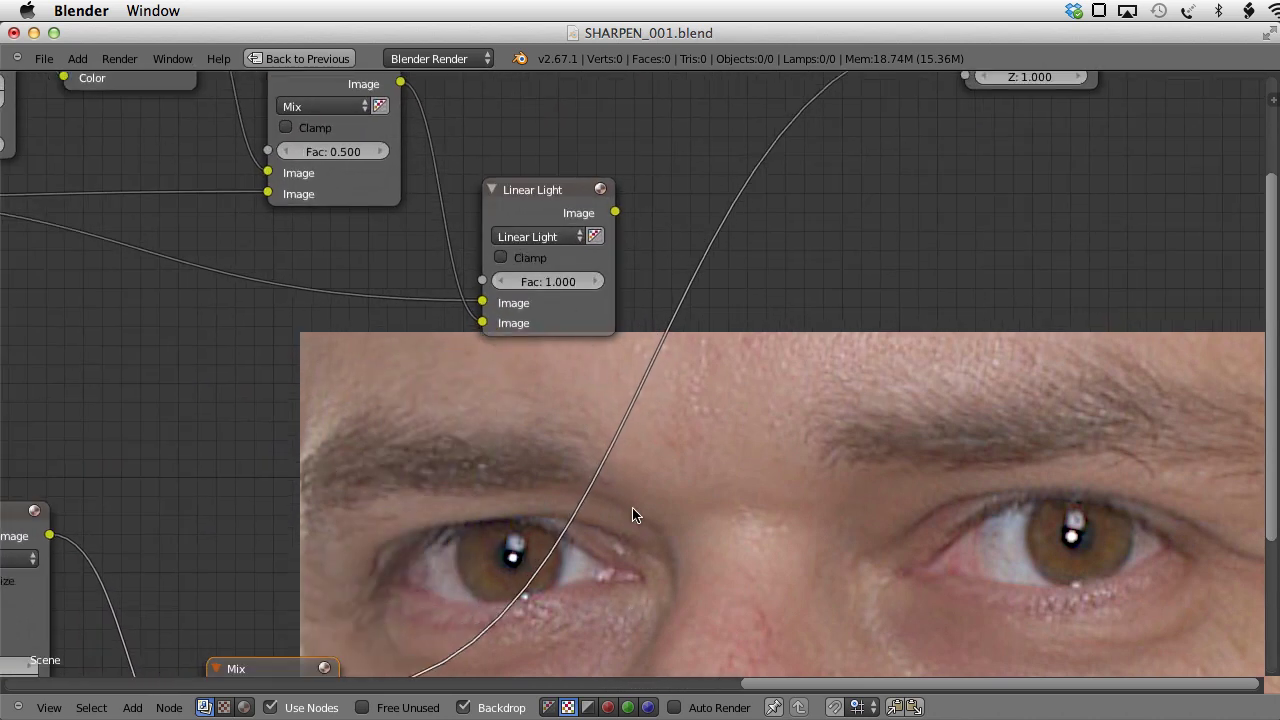
middle_click_drag(631, 514, 700, 210)
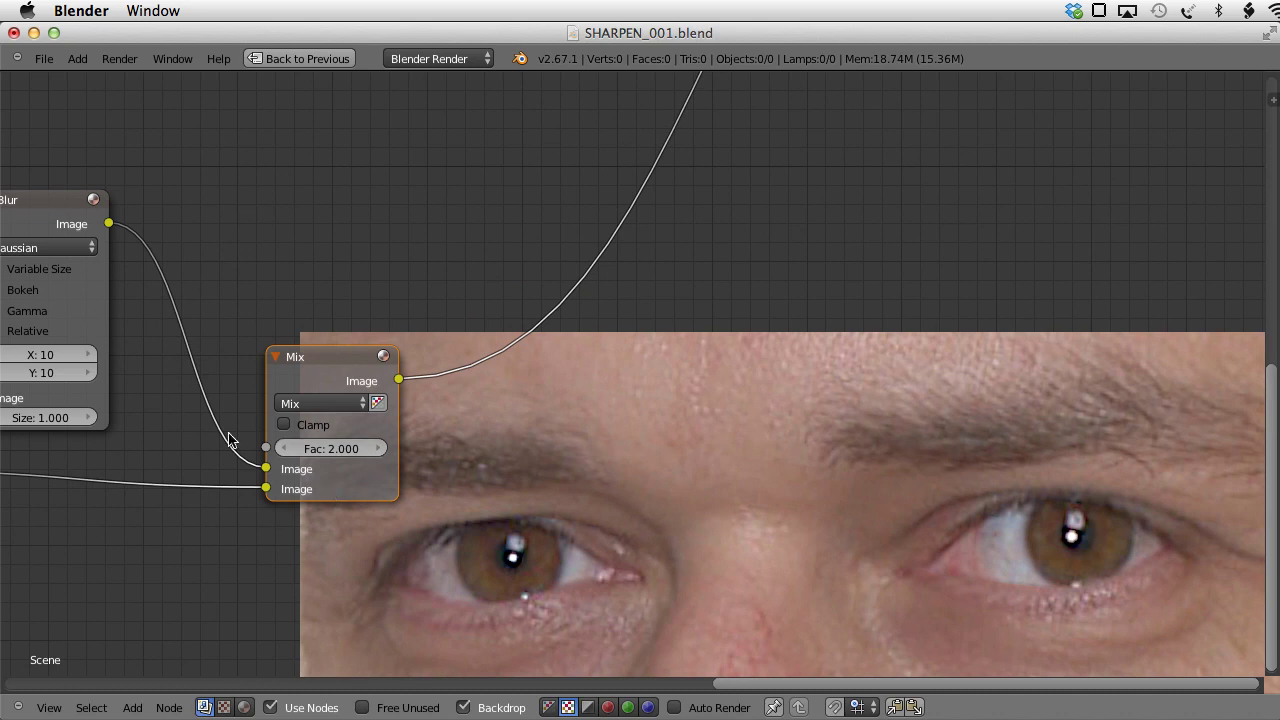
middle_click_drag(385, 516, 631, 374)
scroll(624, 413, "down", 1)
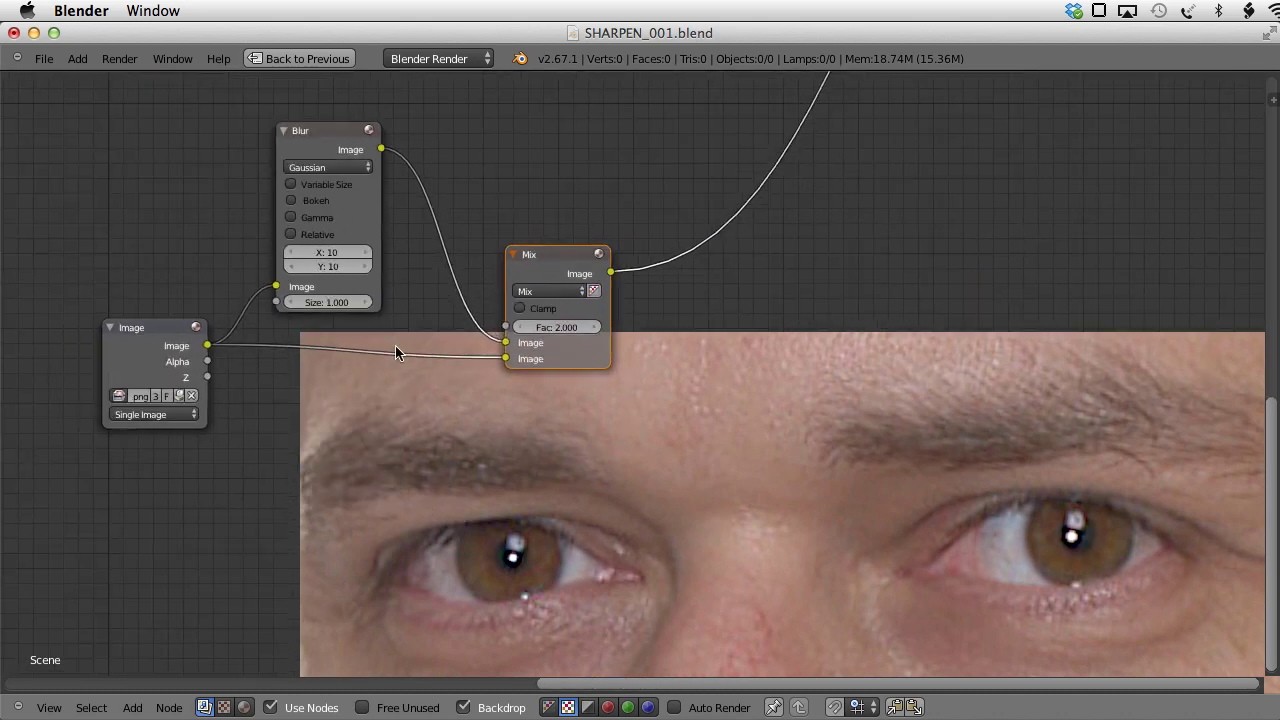
middle_click_drag(893, 225, 561, 447)
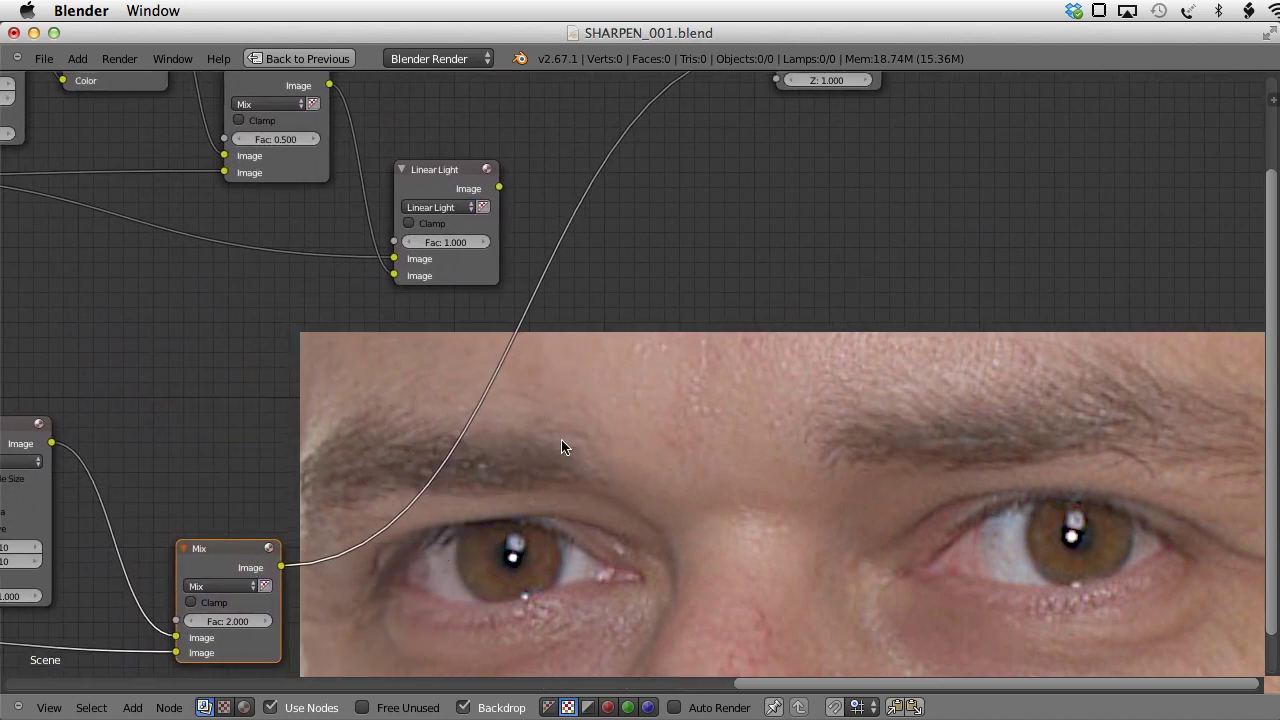
left_click(444, 177, "ctrl+shift")
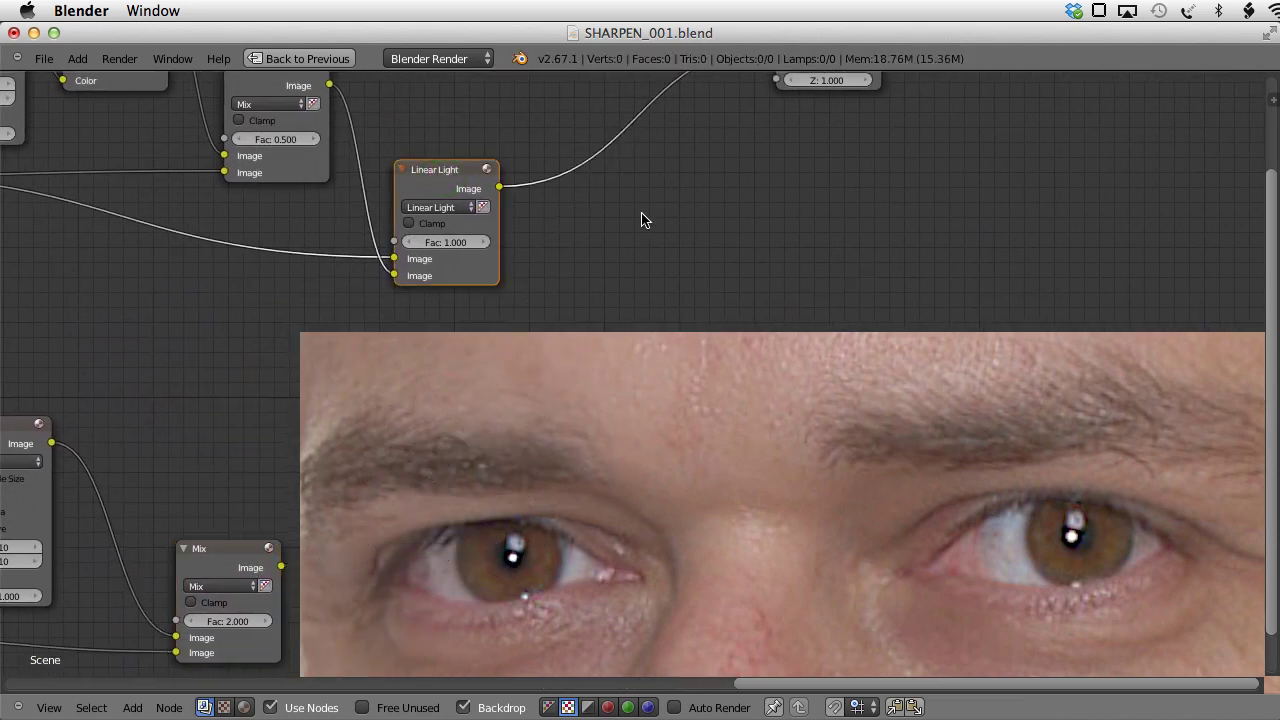
left_click(224, 555, "ctrl+shift")
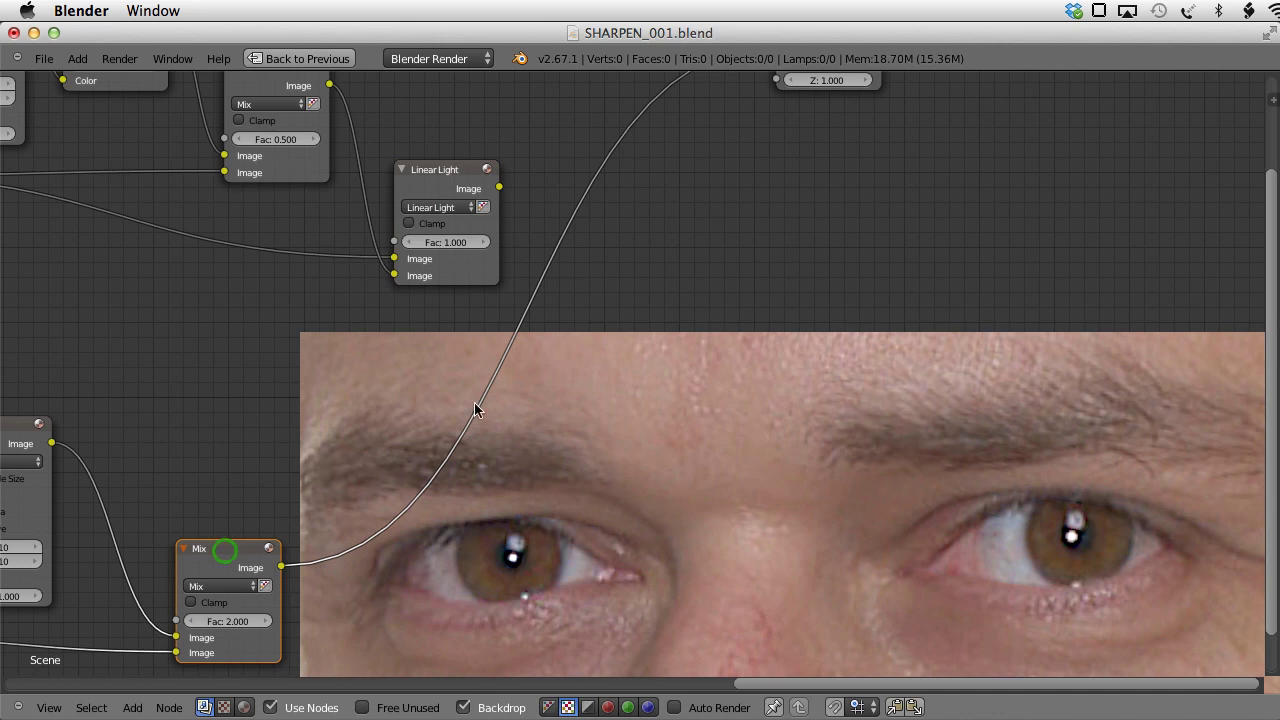
left_click(452, 169, "ctrl+shift")
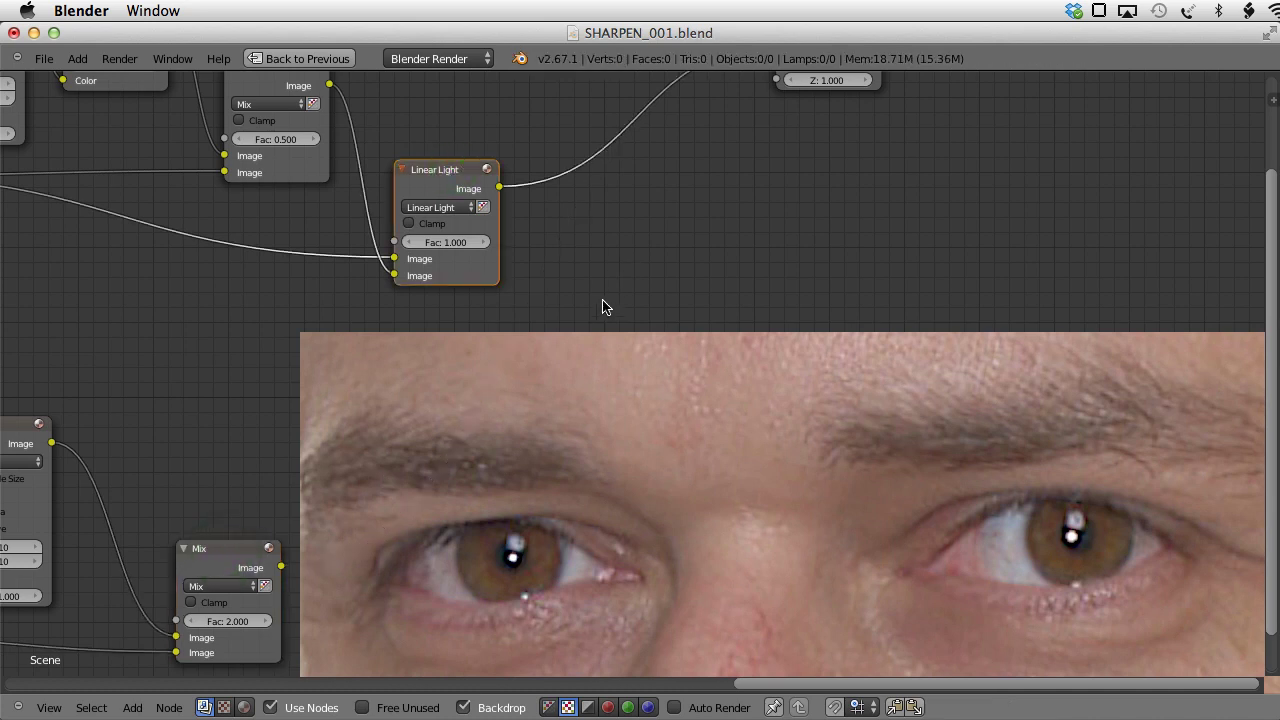
Step: Add a Mix node between the two setups' outputs and change its blend type to Difference
key("shift+a")
mouse_move(590, 328)
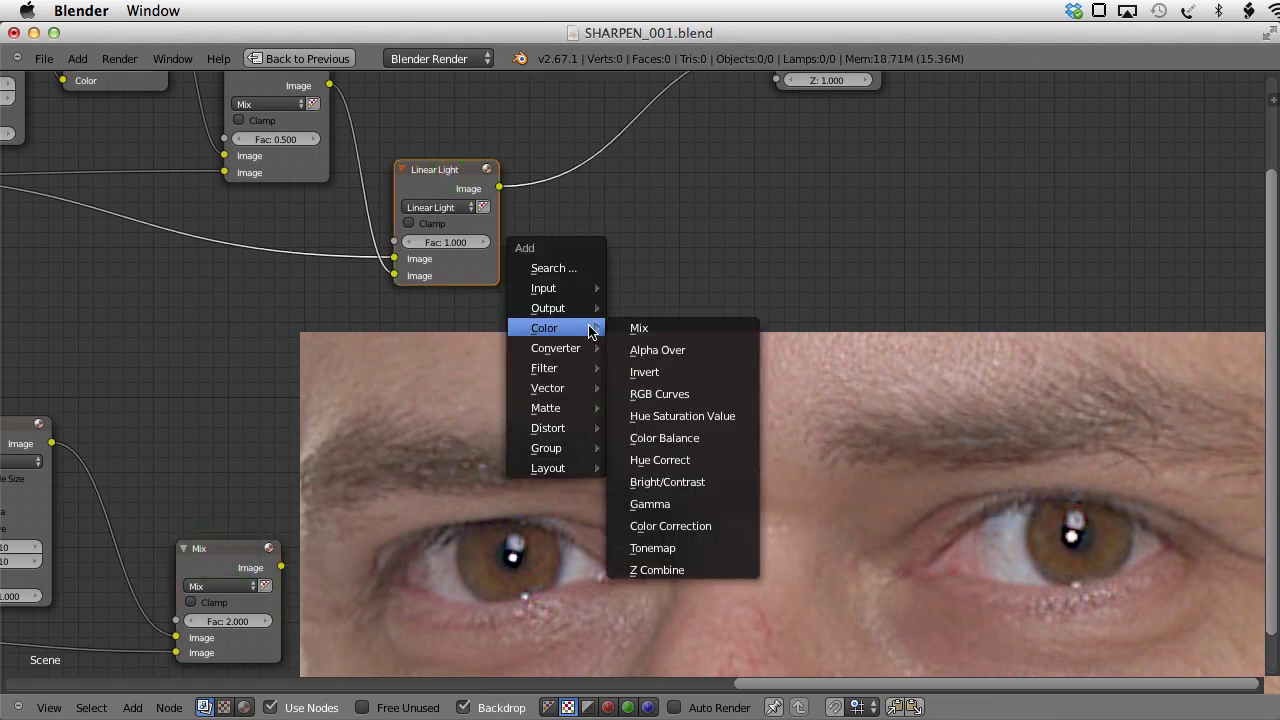
left_click(645, 329)
left_click(636, 356)
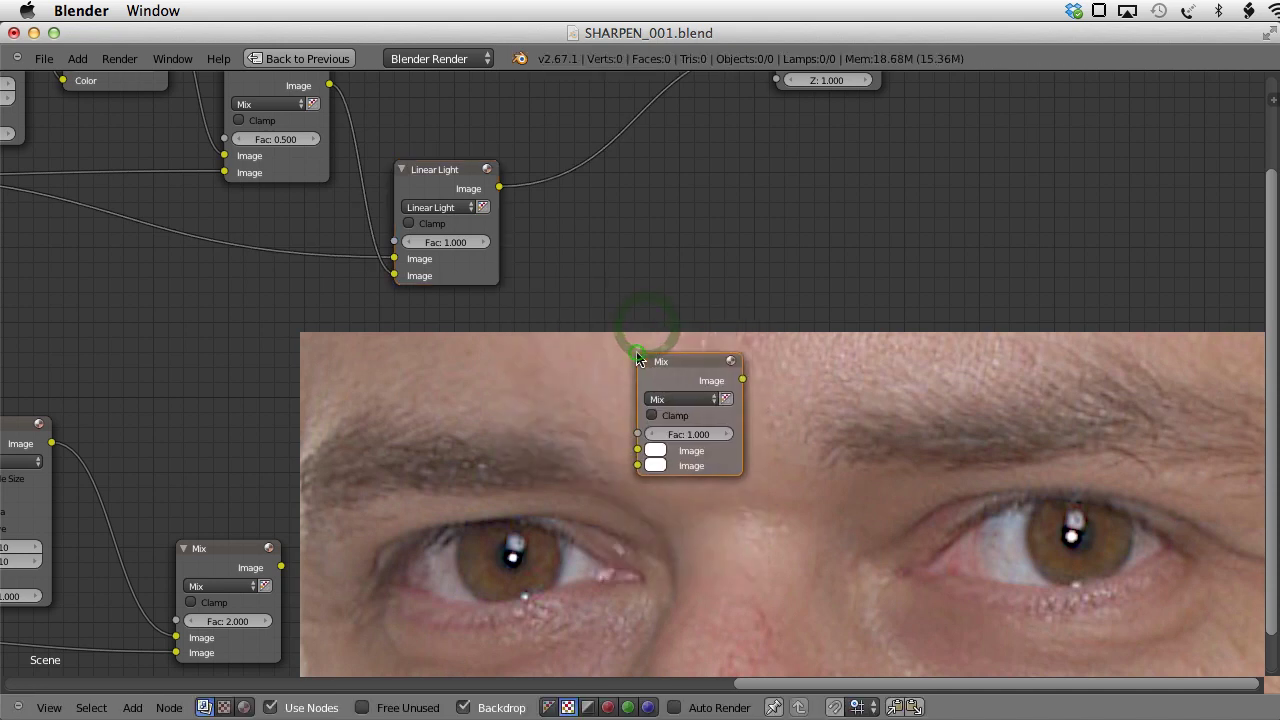
left_click(683, 398)
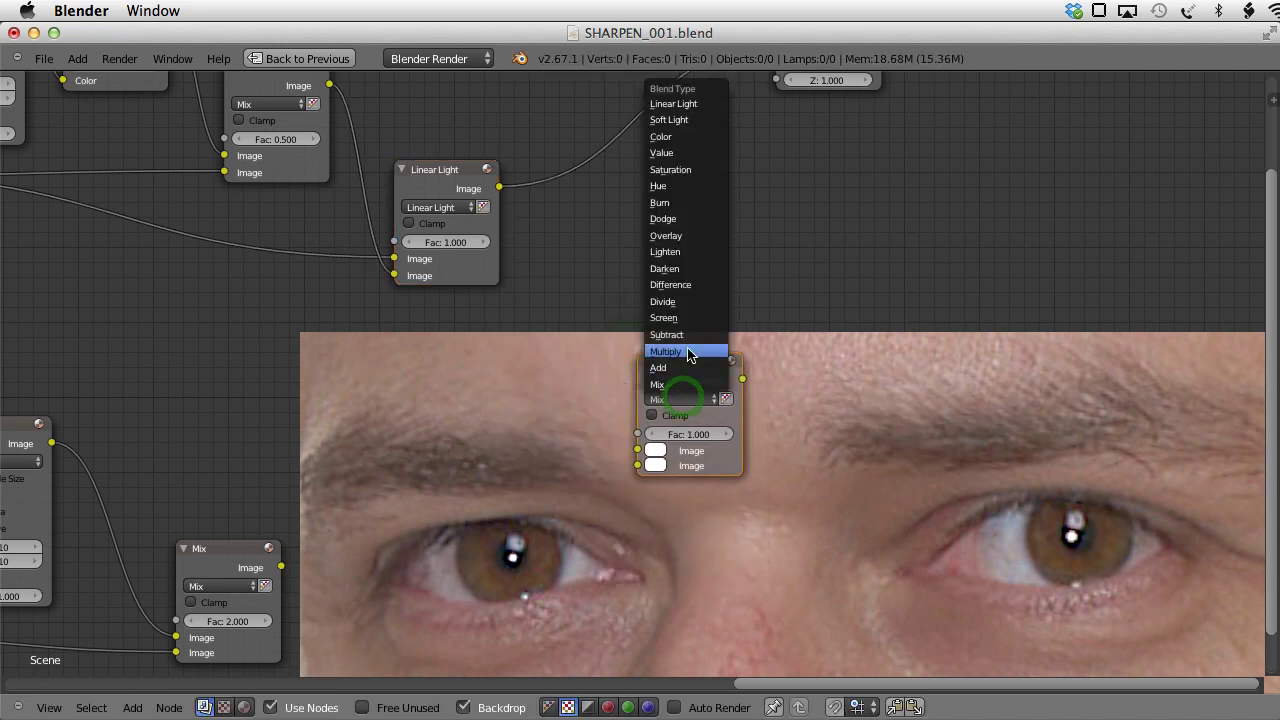
left_click(695, 285)
Step: Connect the Linear Light and lower Mix outputs to the Difference node's two image inputs and preview the Difference result
left_click(432, 168)
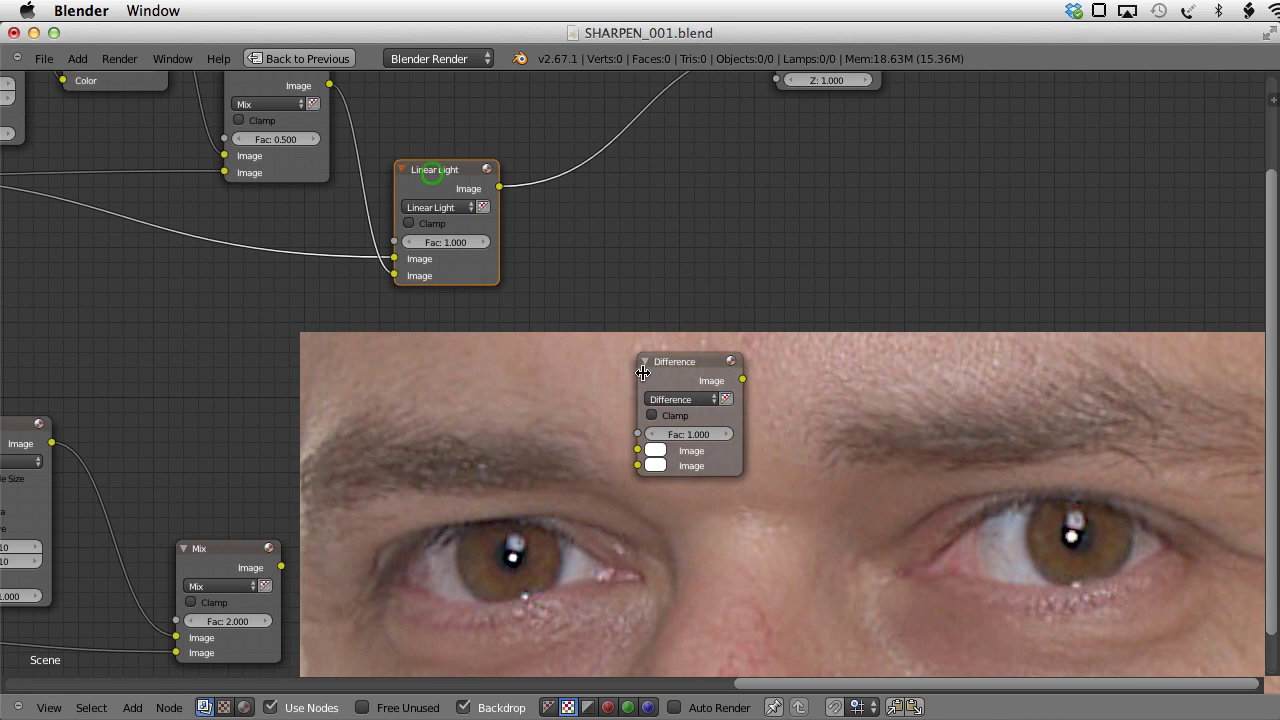
left_click(674, 364, "shift")
key("f")
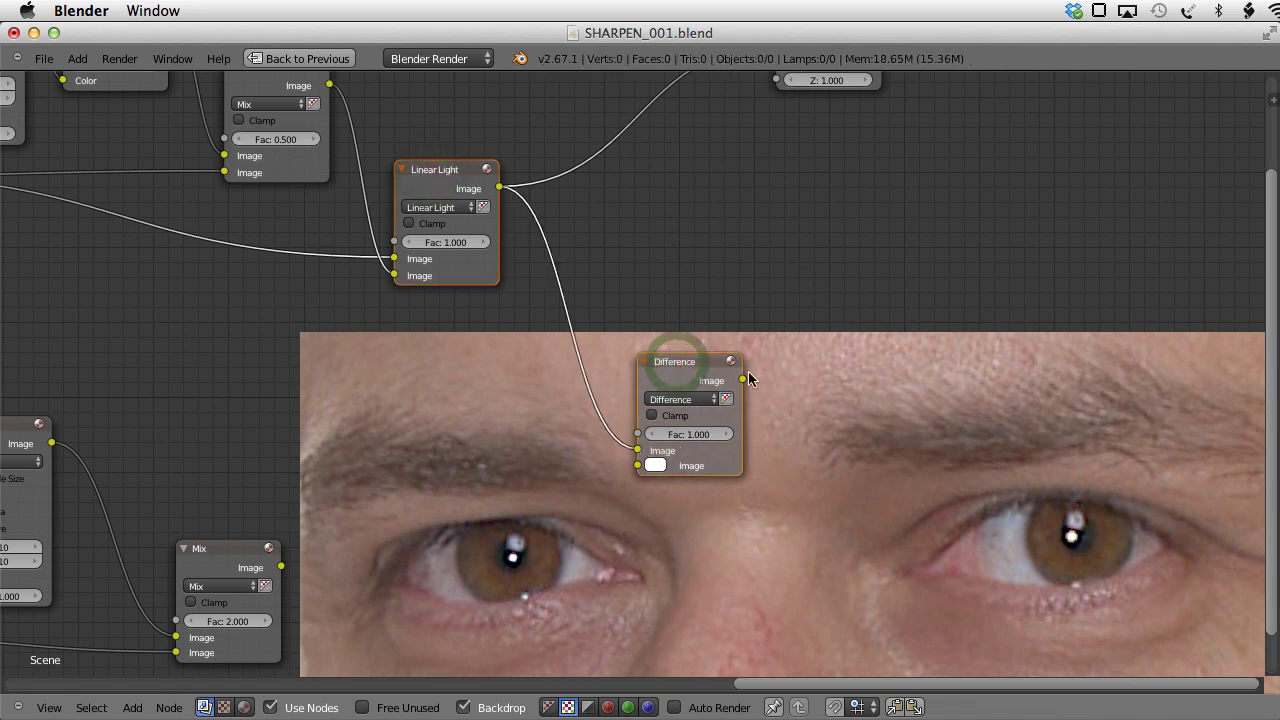
left_click(233, 547, "shift")
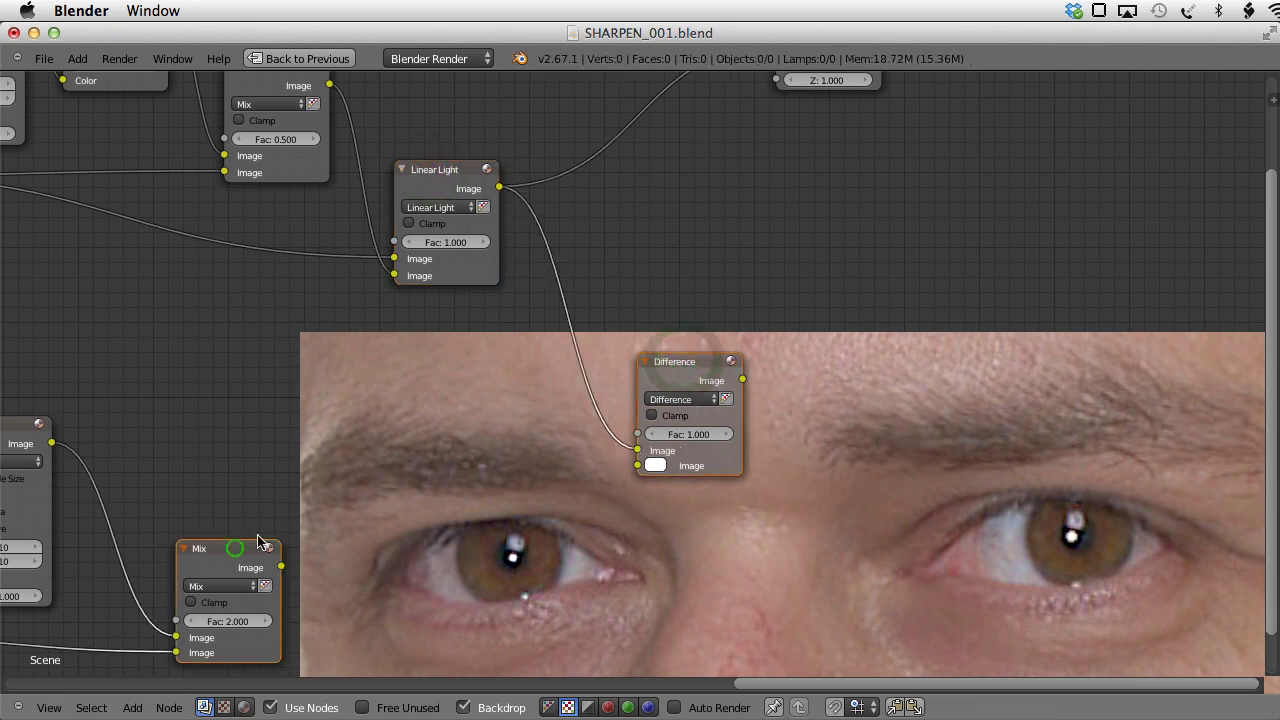
key("f")
left_click(692, 362, "ctrl+shift")
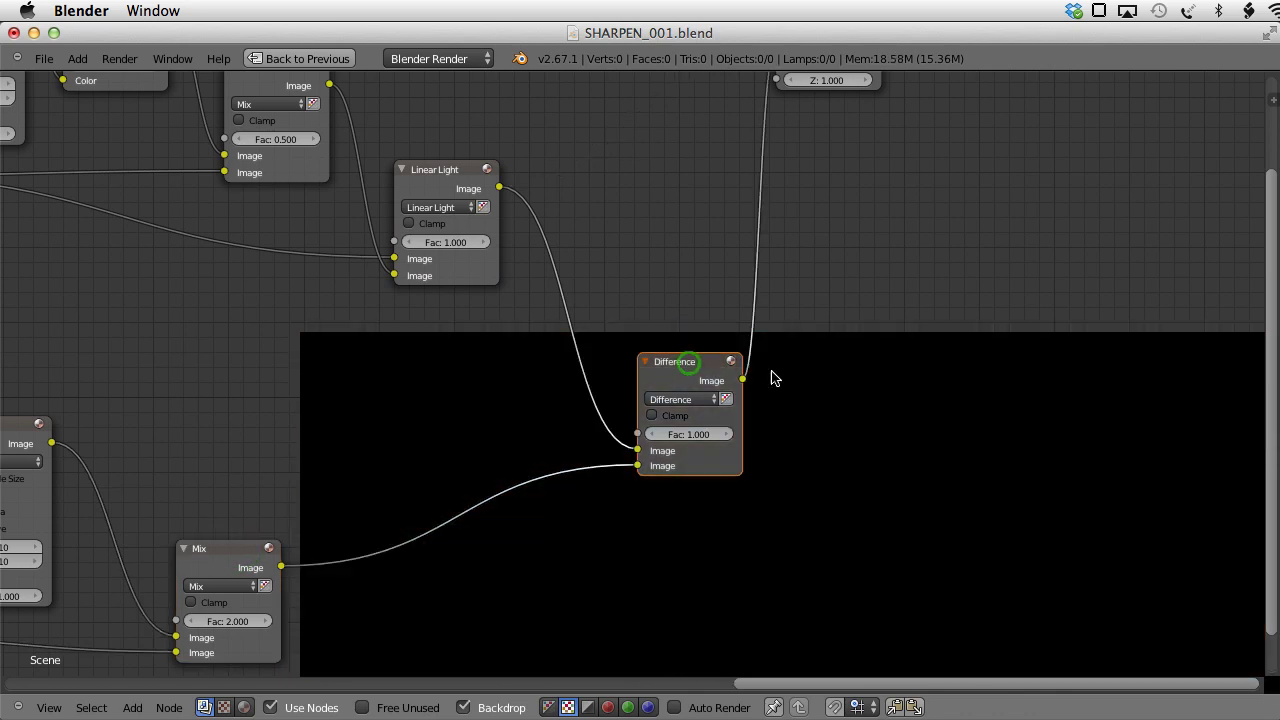
Step: Examine the difference image, and preview the Linear Light node and the lower Mix node once more
left_click(784, 558, "alt")
left_click_drag(784, 558, 861, 430, "alt")
left_click(452, 177, "ctrl+shift")
left_click(232, 552, "ctrl+shift")
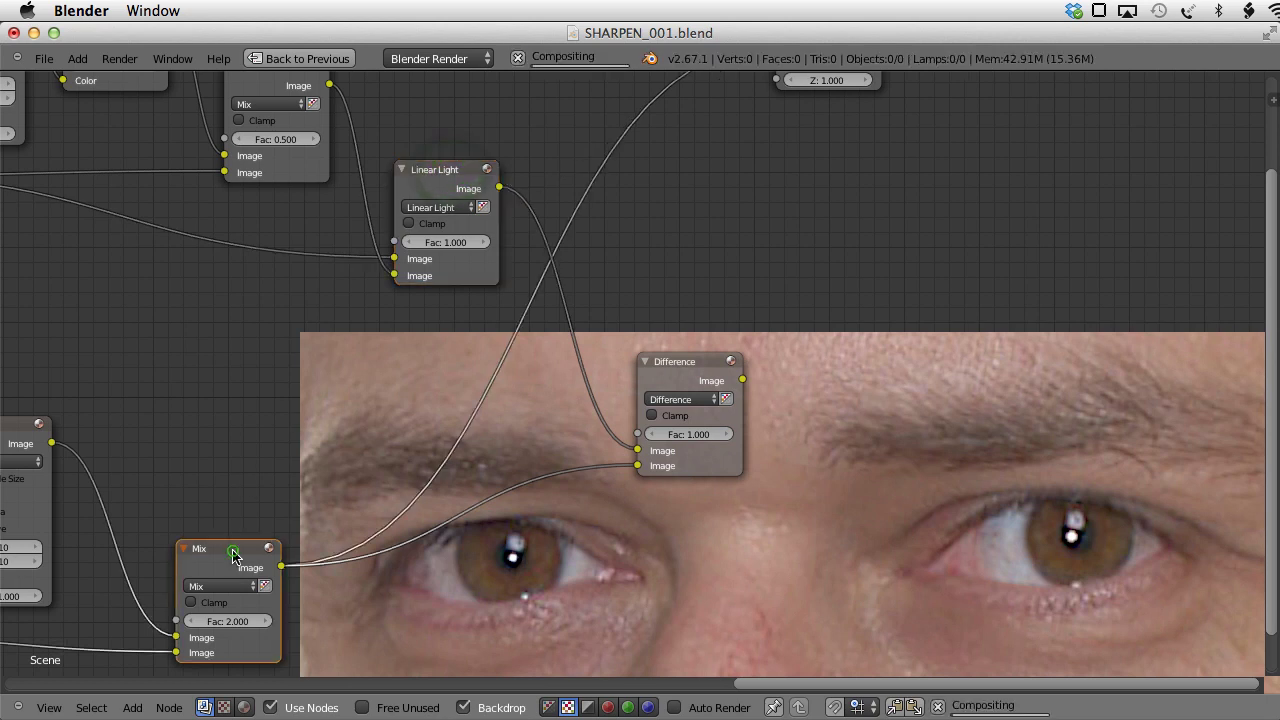
Step: Delete the Difference node
left_click(672, 362, "ctrl+shift")
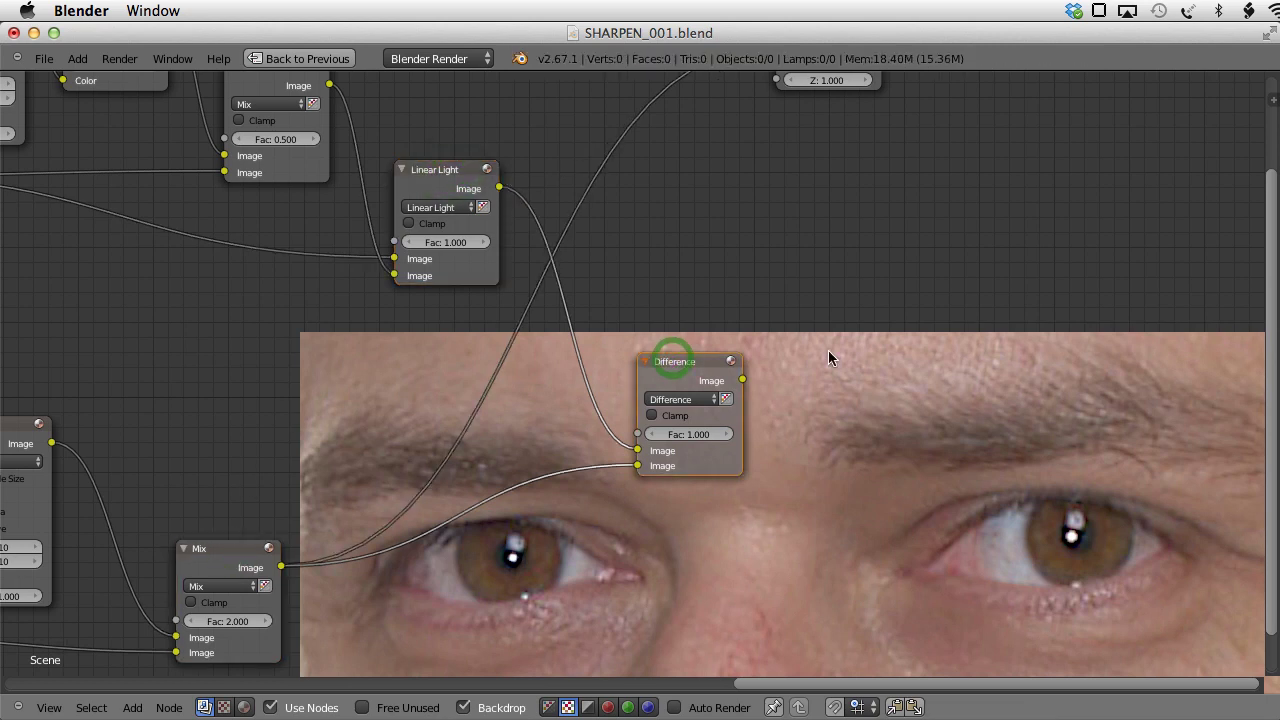
scroll(502, 383, "down", 3)
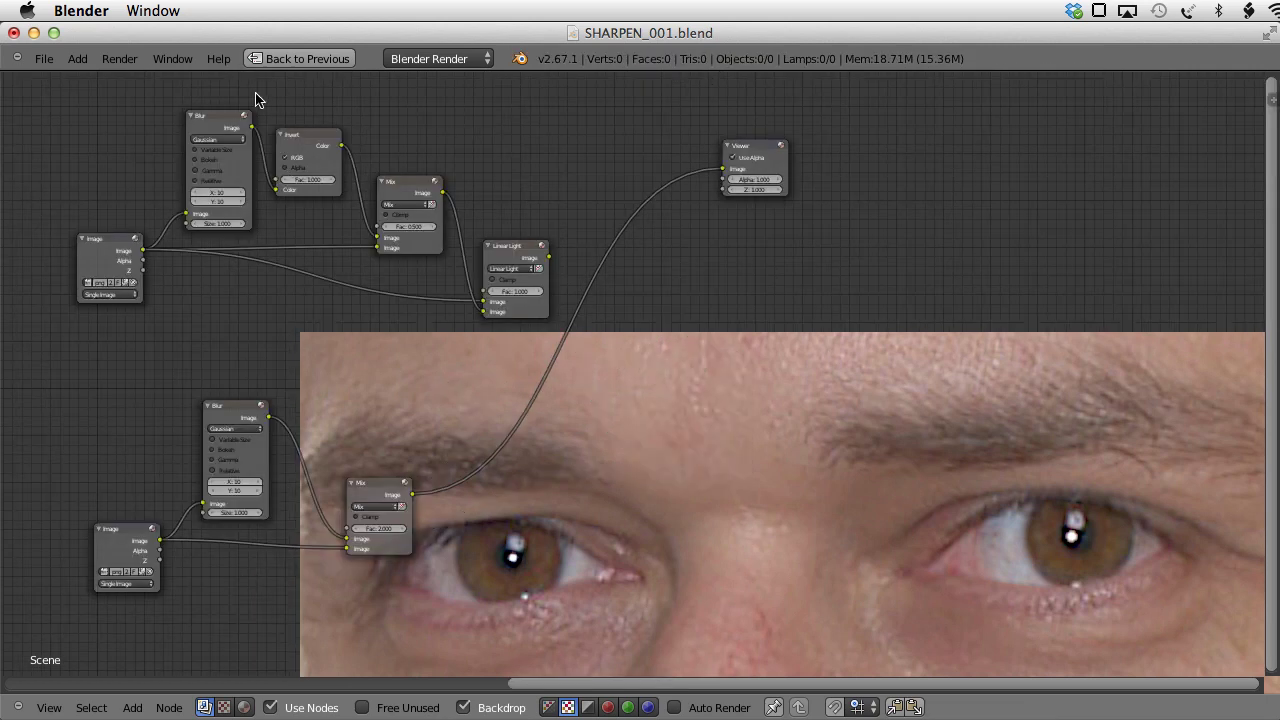
mouse_move(286, 106)
left_mouse_down()
mouse_move(160, 350)
mouse_move(434, 120)
mouse_move(288, 101)
left_mouse_up()
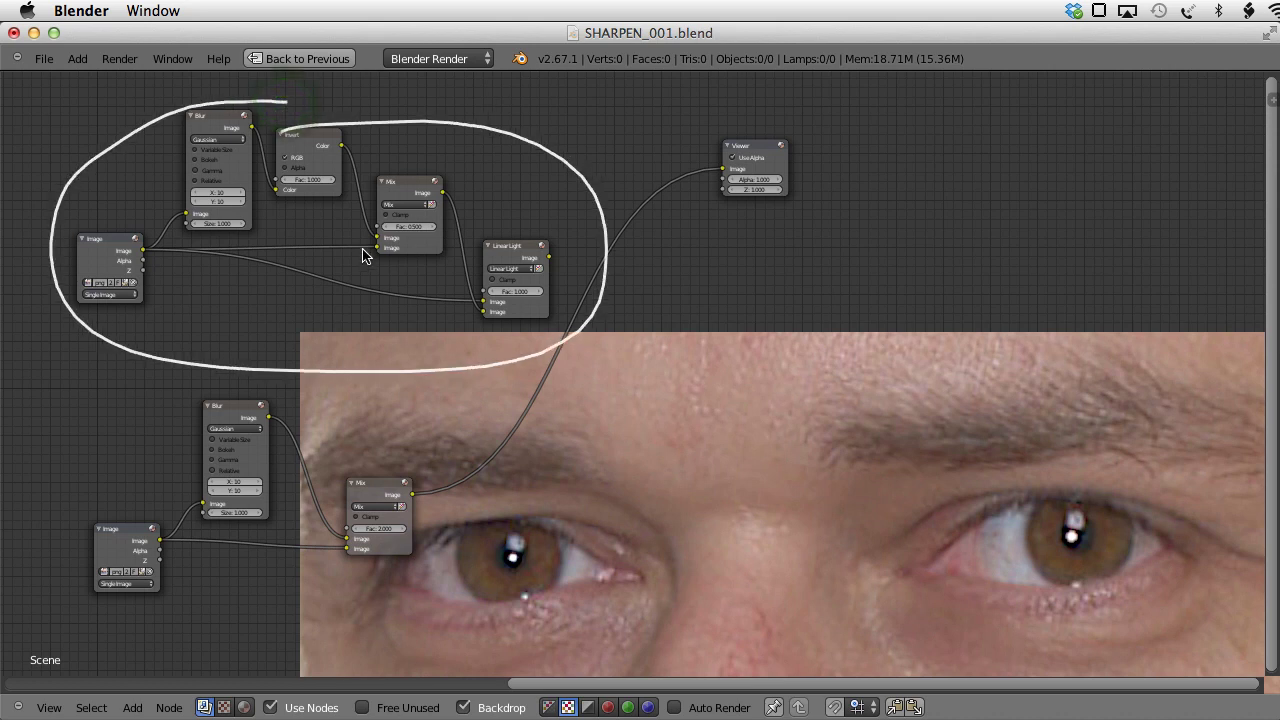
mouse_move(292, 412)
left_mouse_down()
mouse_move(137, 445)
mouse_move(410, 595)
mouse_move(323, 425)
mouse_move(232, 410)
left_mouse_up()
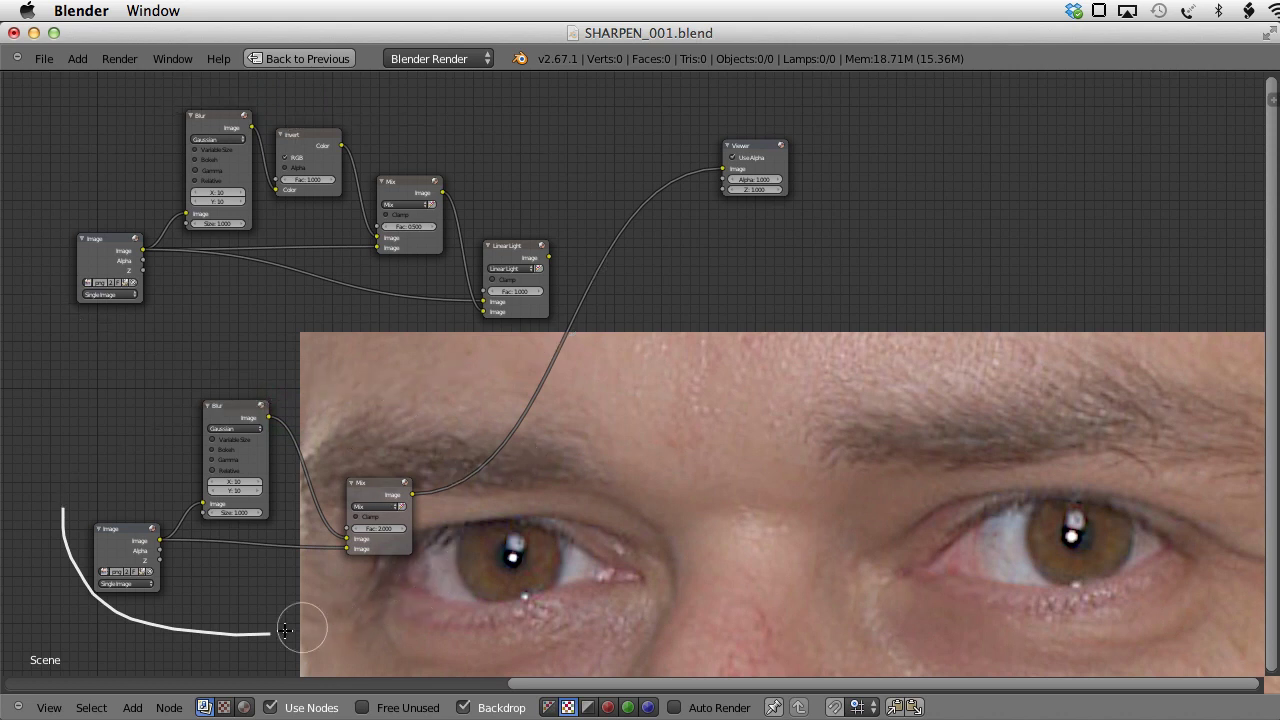
Step: Review the upper setup node by node, previewing the Invert, Mix and Linear Light outputs through the Viewer
scroll(220, 413, "up", 3)
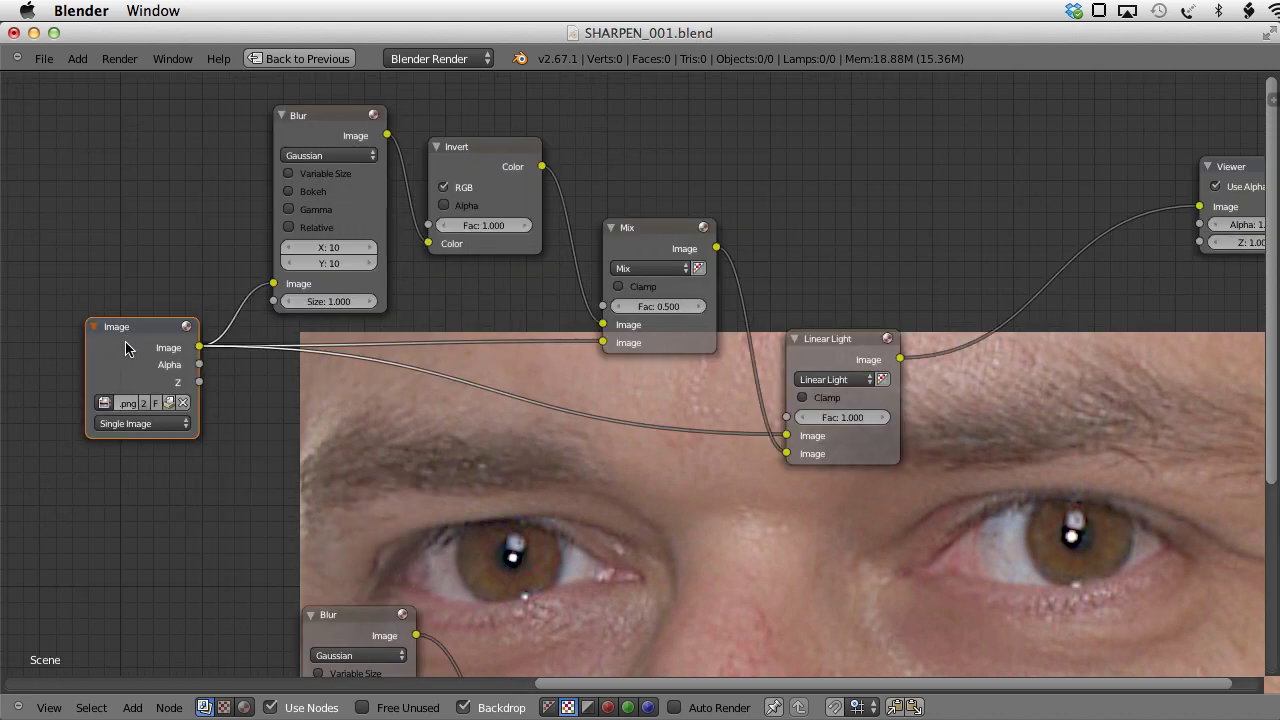
left_click(323, 120)
left_click(490, 153)
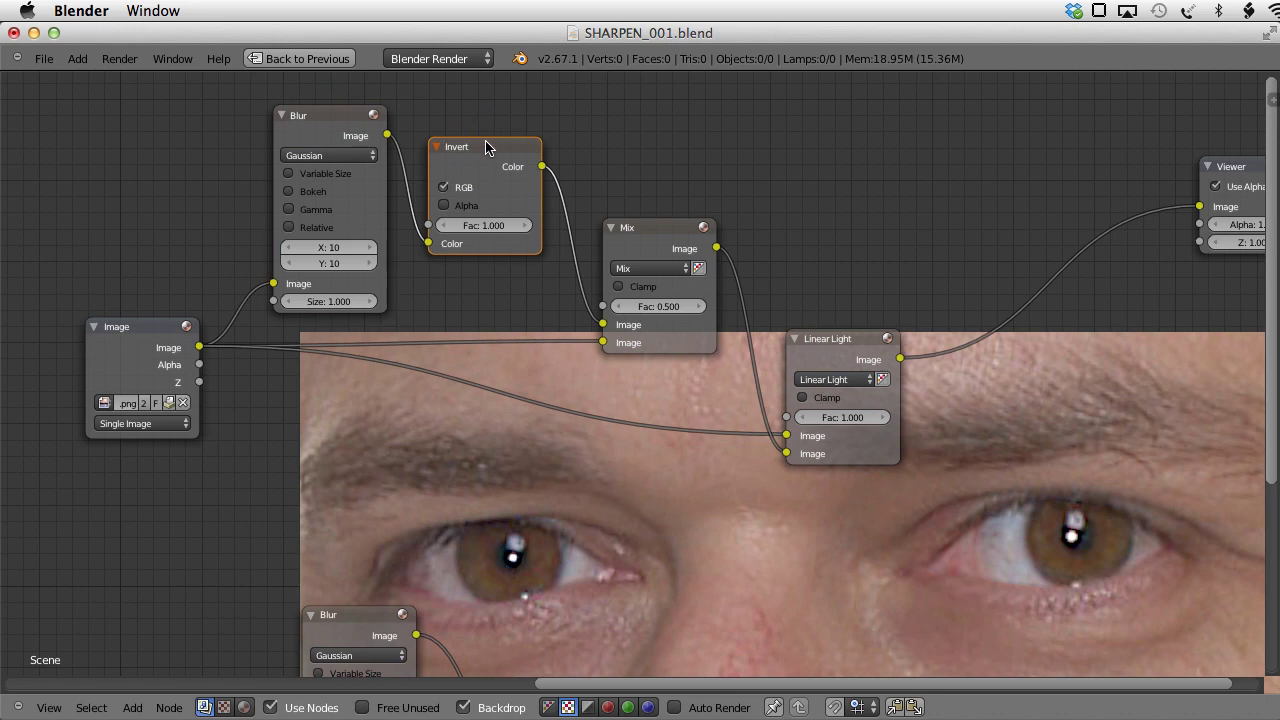
left_click(487, 148, "ctrl+shift")
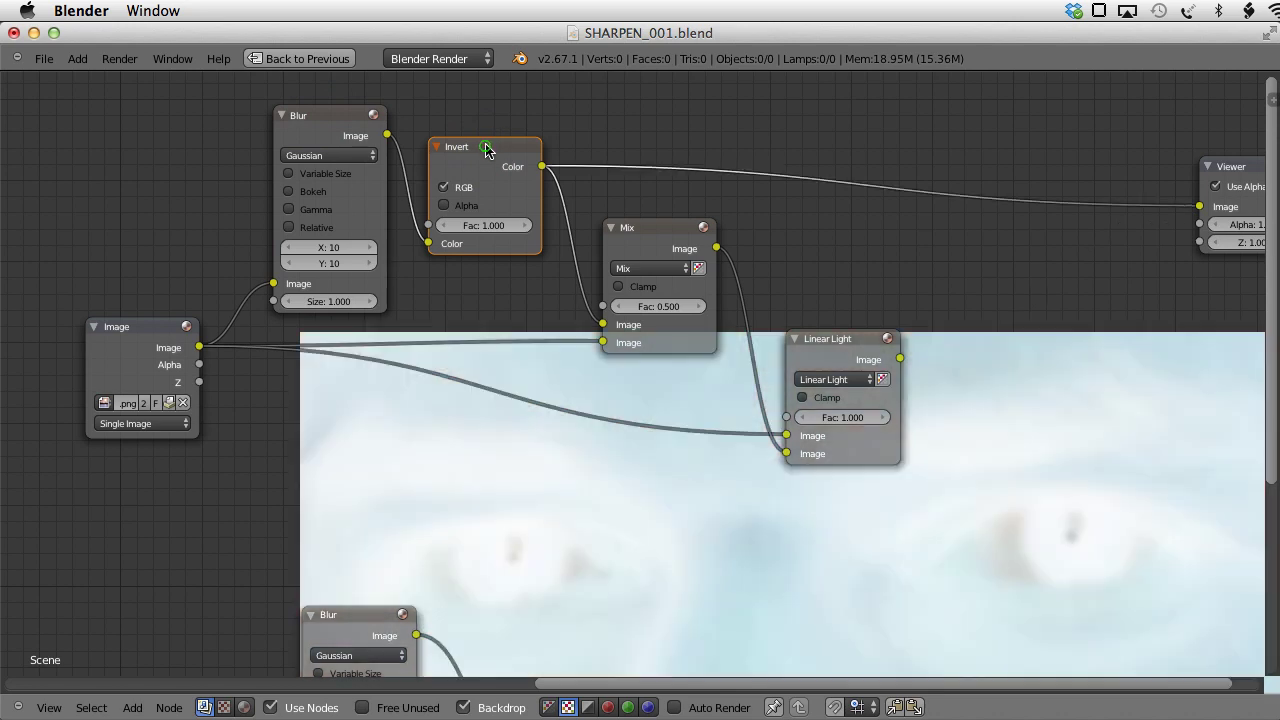
left_click(660, 234, "ctrl+shift")
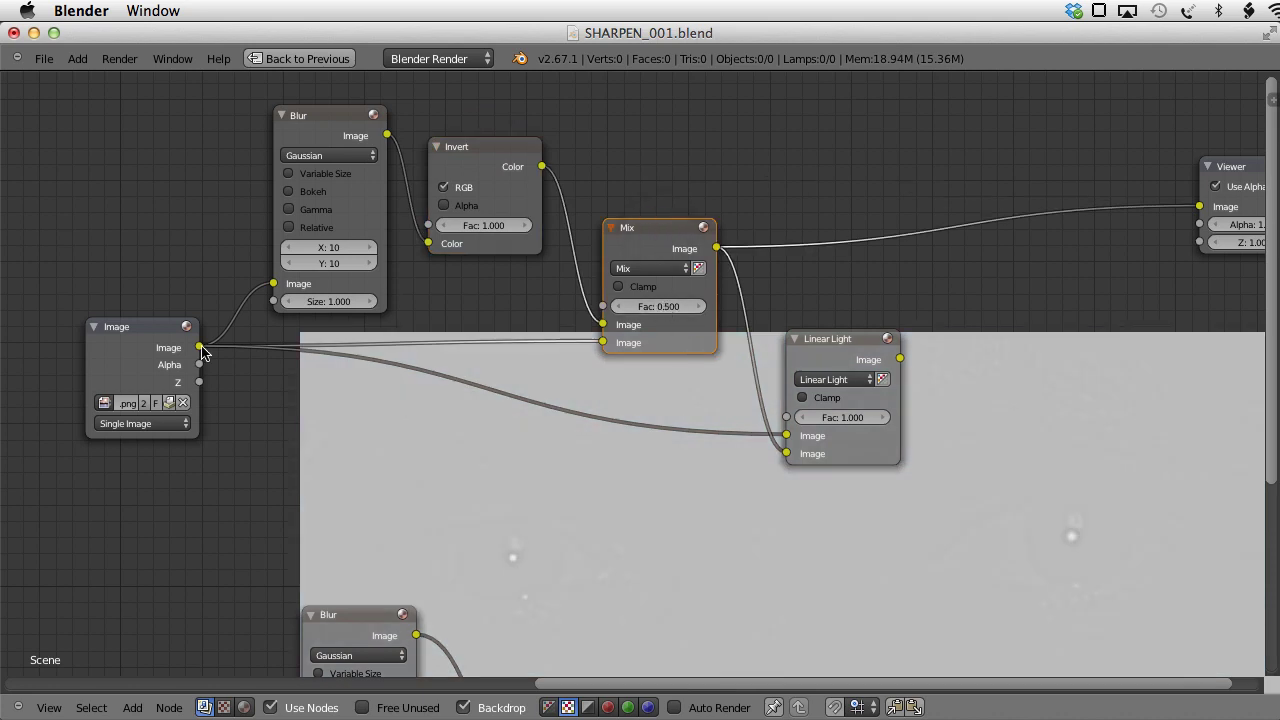
left_click_drag(199, 347, 737, 502)
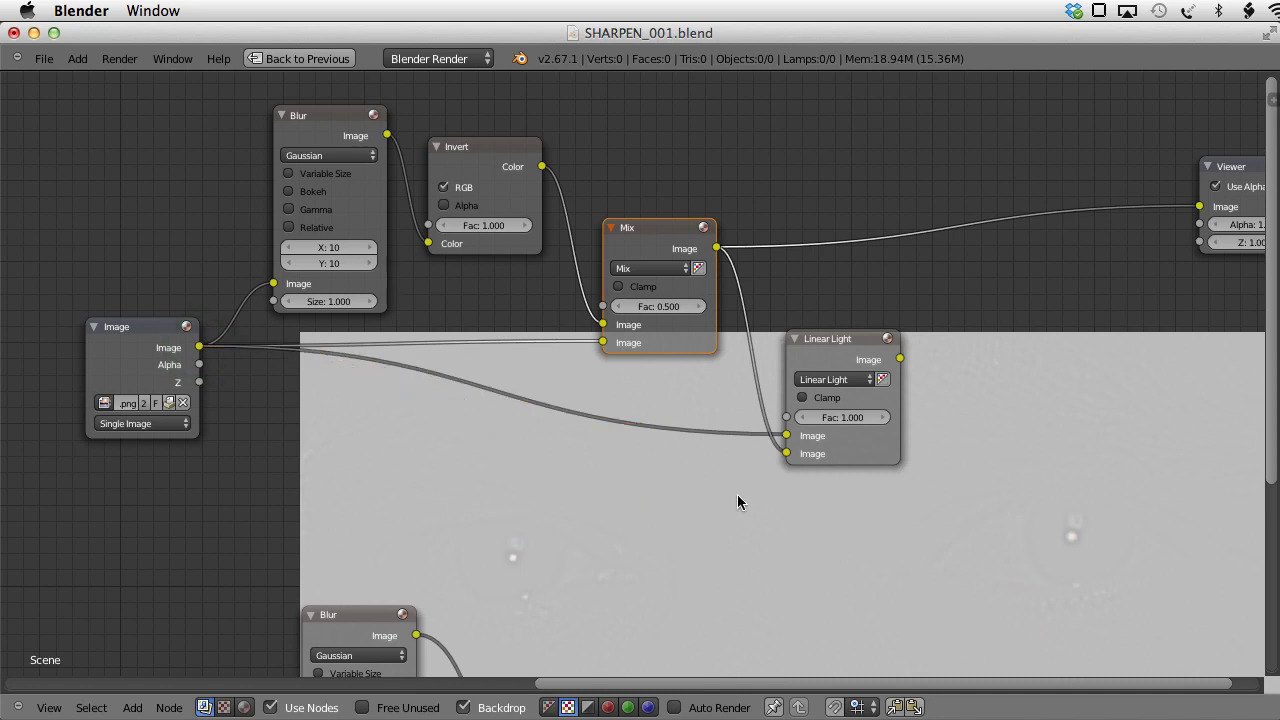
left_click(651, 224)
left_click(842, 338)
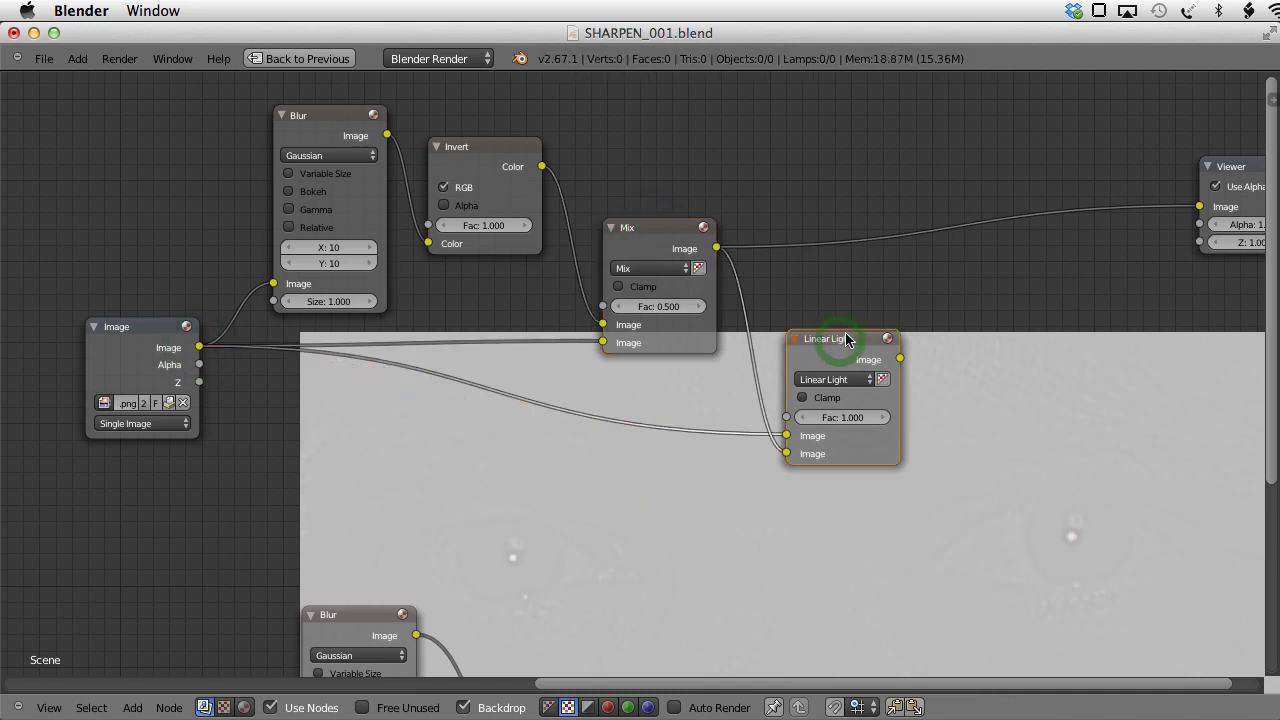
left_click(845, 340, "ctrl+shift")
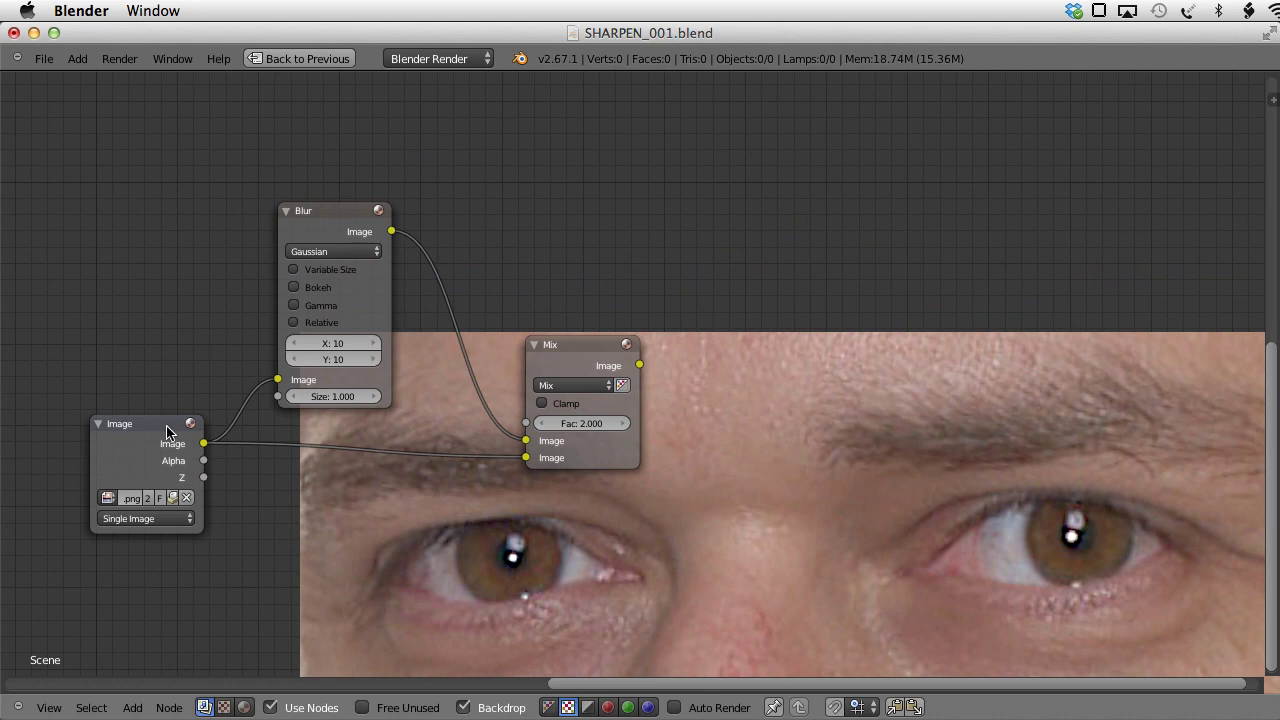
Step: Review the lower setup's Image, Blur and Mix nodes and display the "right" mask over the image in the image editor
left_click(141, 433)
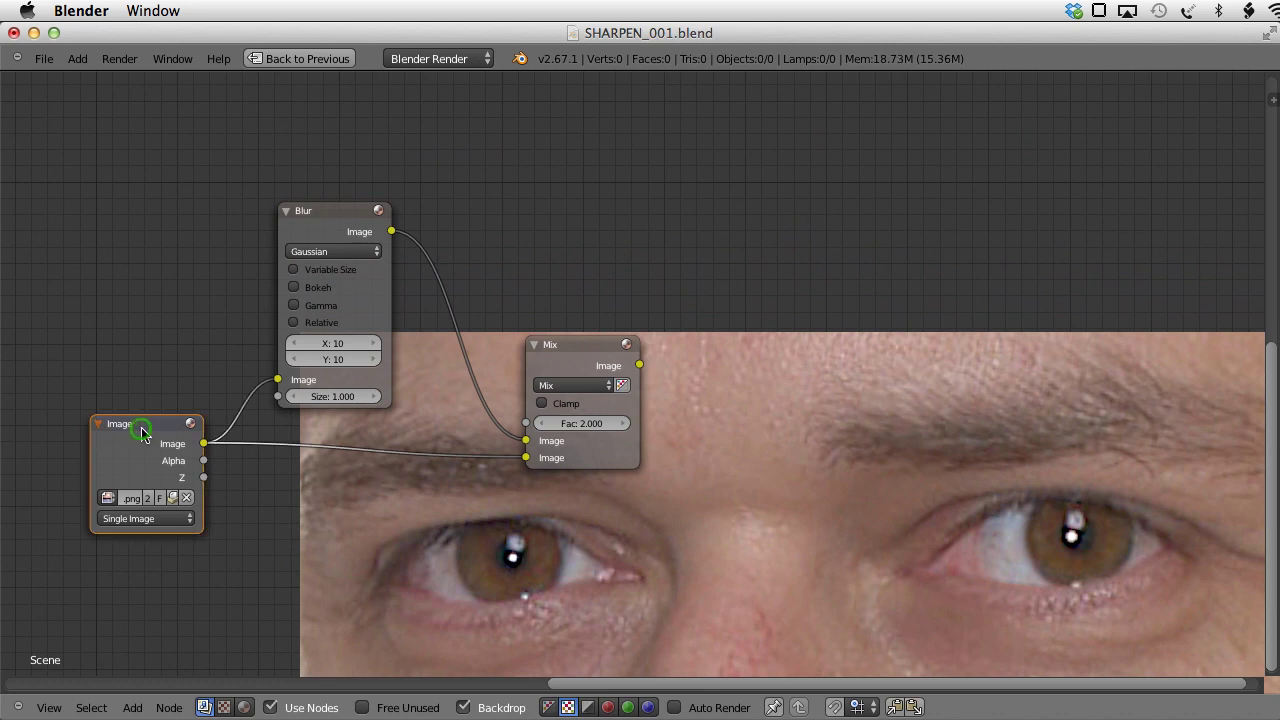
left_click(335, 213)
left_click_drag(391, 231, 475, 190)
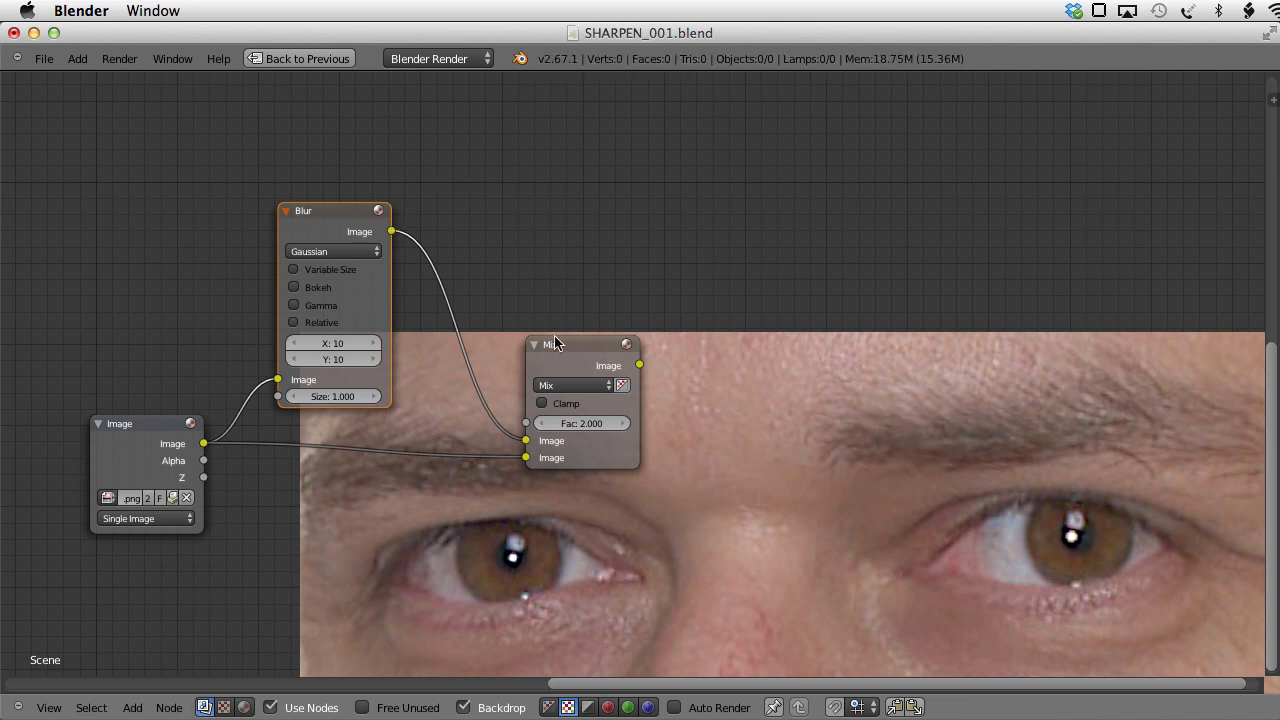
scroll(653, 575, "up", 1)
middle_click_drag(653, 575, 637, 371)
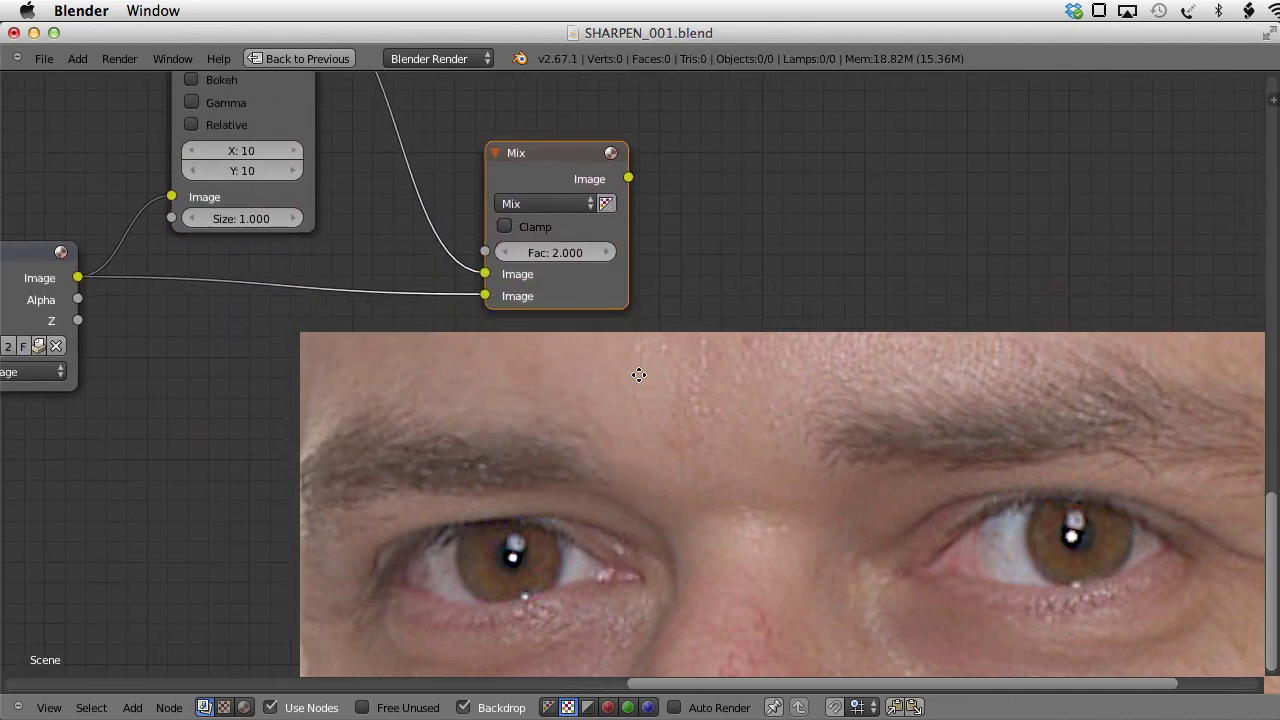
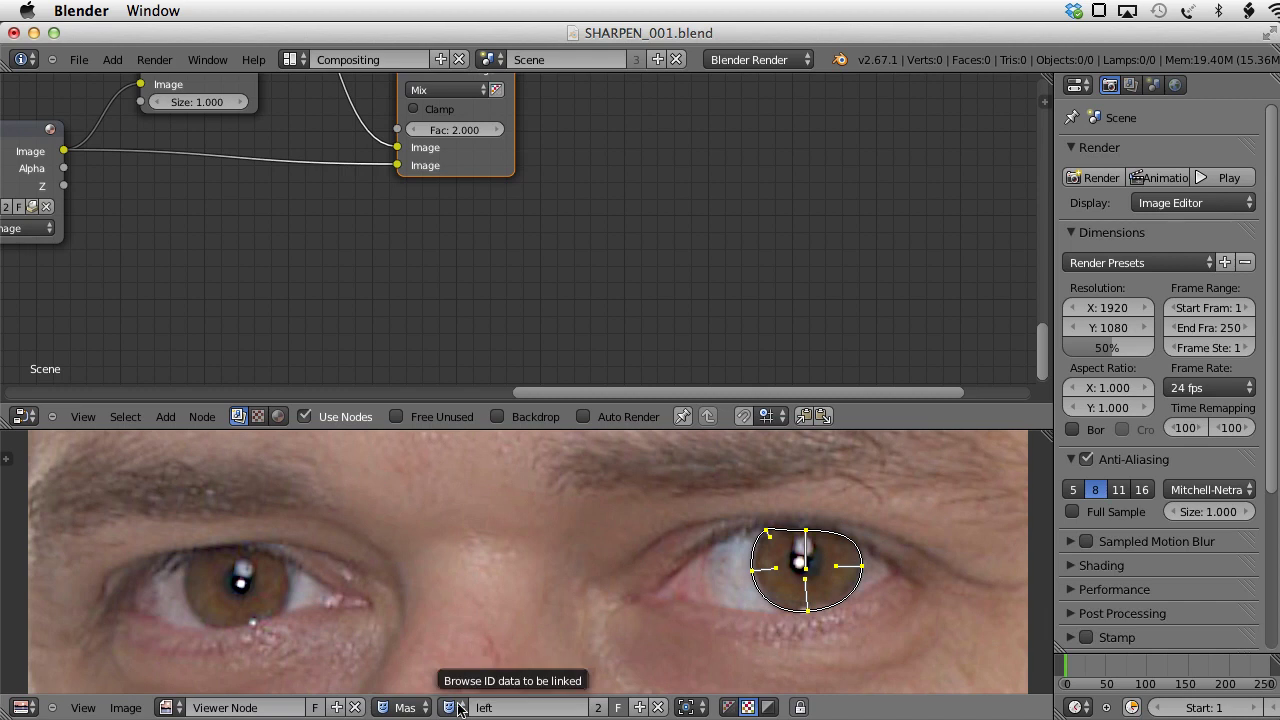
left_click(493, 531)
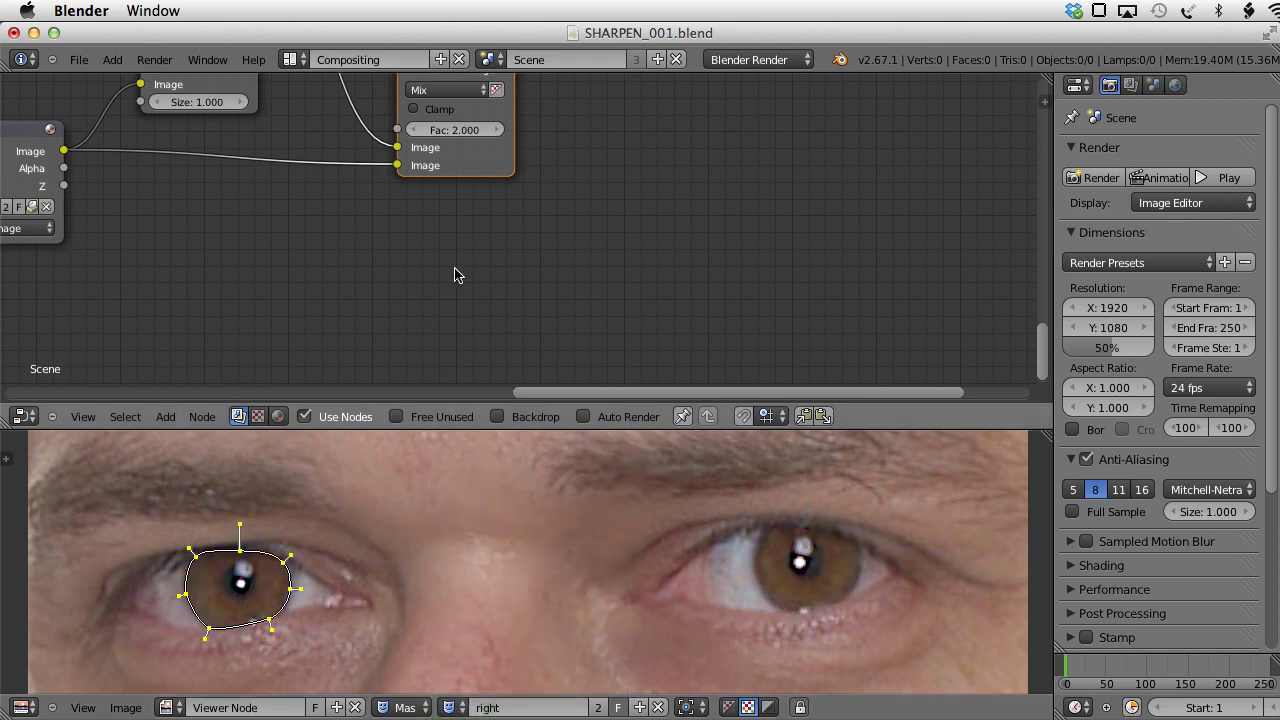
Step: Add a Mask node below the Image node, assign the "left" mask to it, and collapse it
key("shift+a")
mouse_move(470, 423)
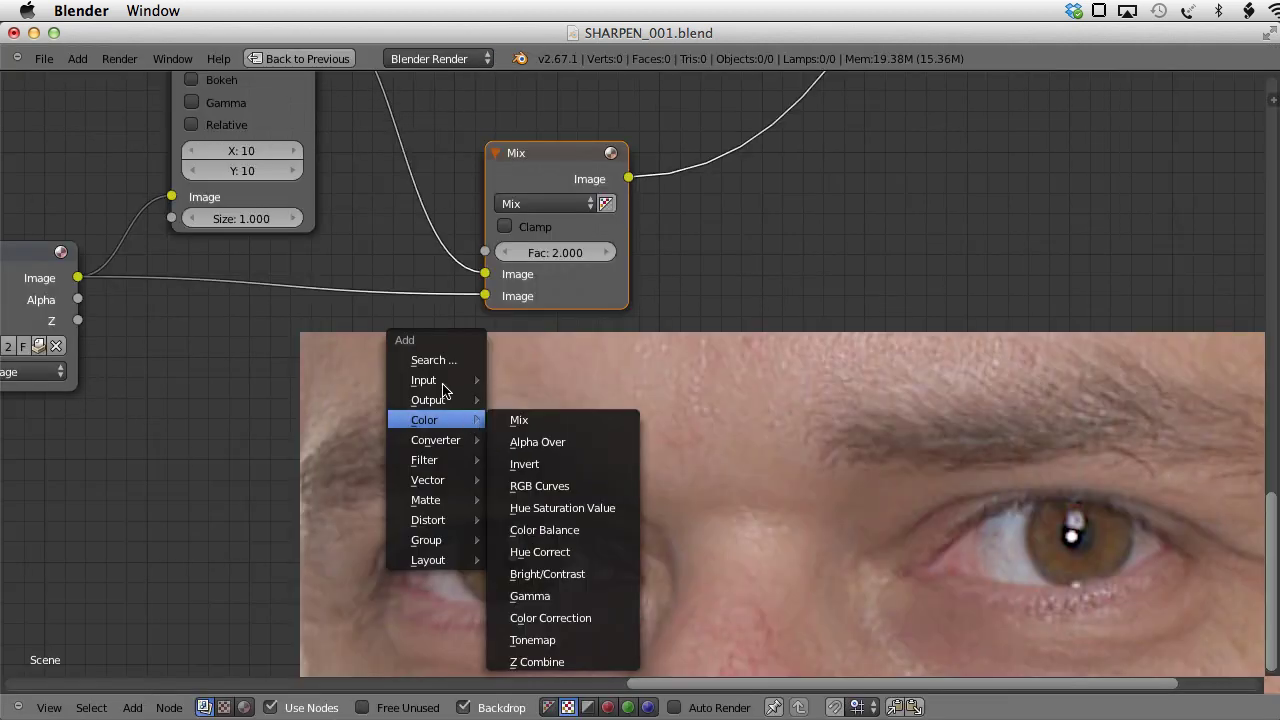
left_click(525, 443)
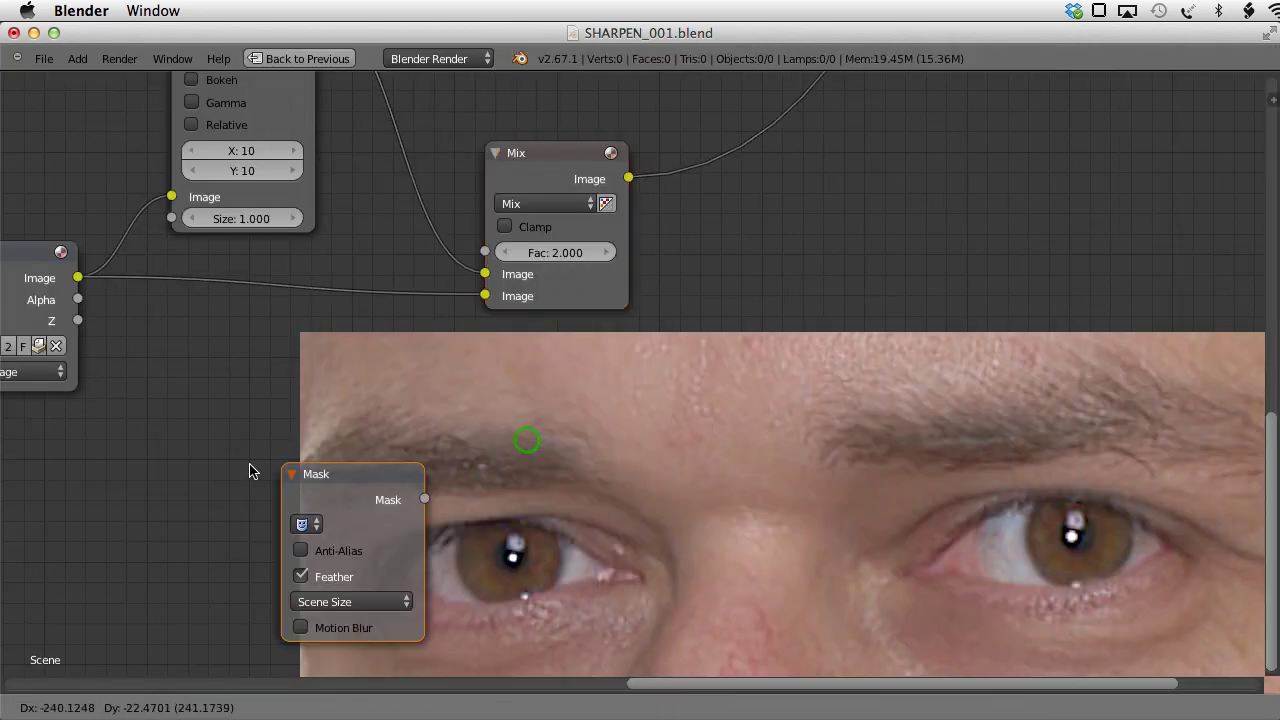
left_click(171, 479)
left_click(171, 479)
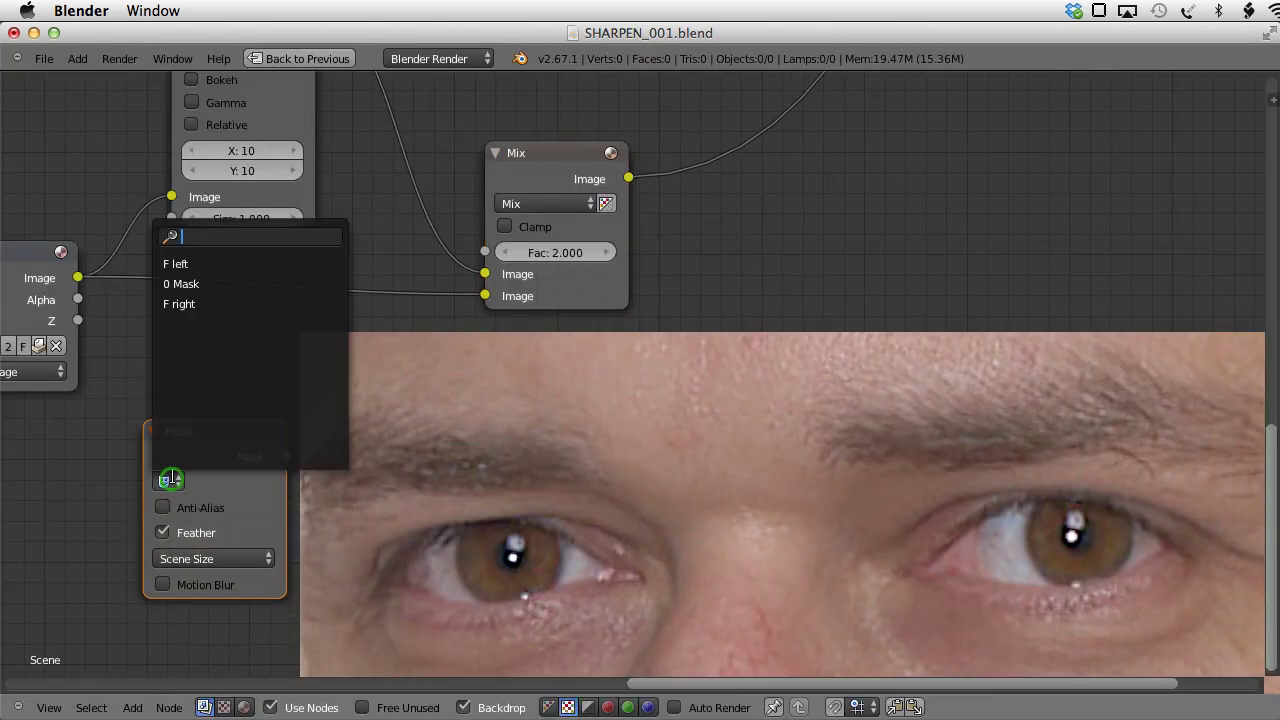
left_click(195, 264)
key("h")
Step: Duplicate the Mask node below the first, assign the "right" mask, collapse the copy, and preview both masks
key("shift+d")
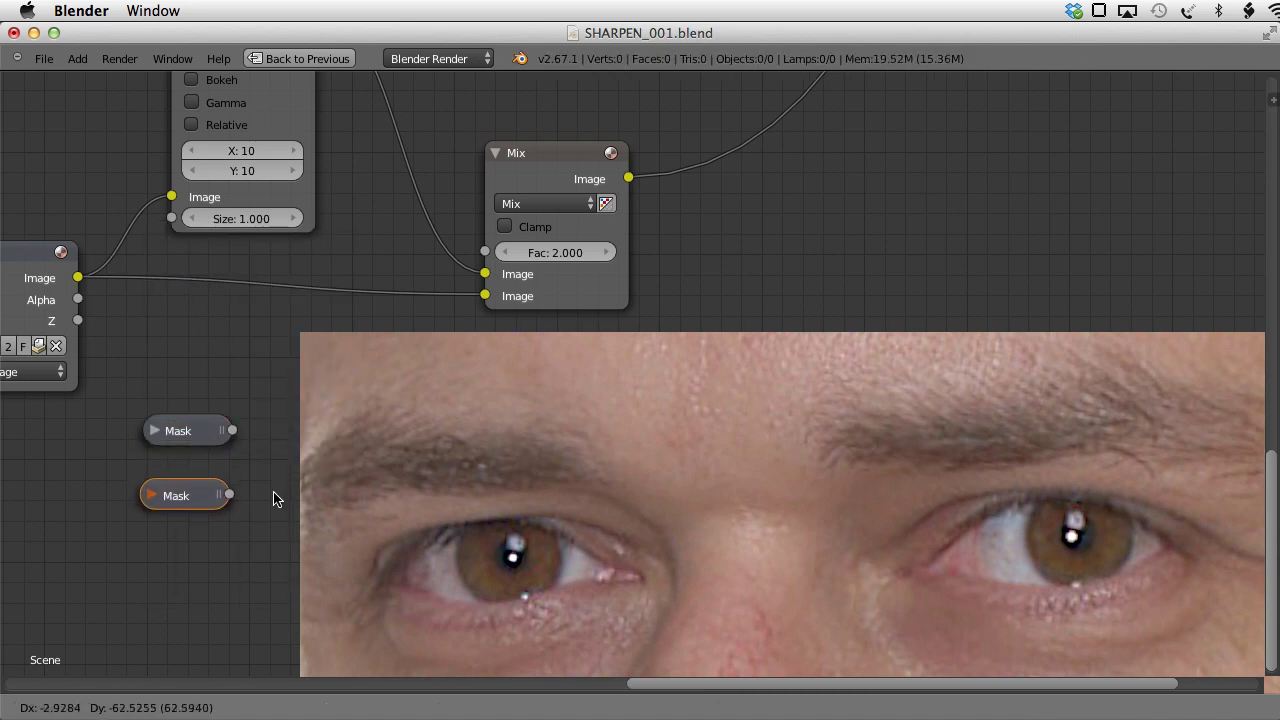
left_click(274, 499)
key("h")
left_click(169, 548)
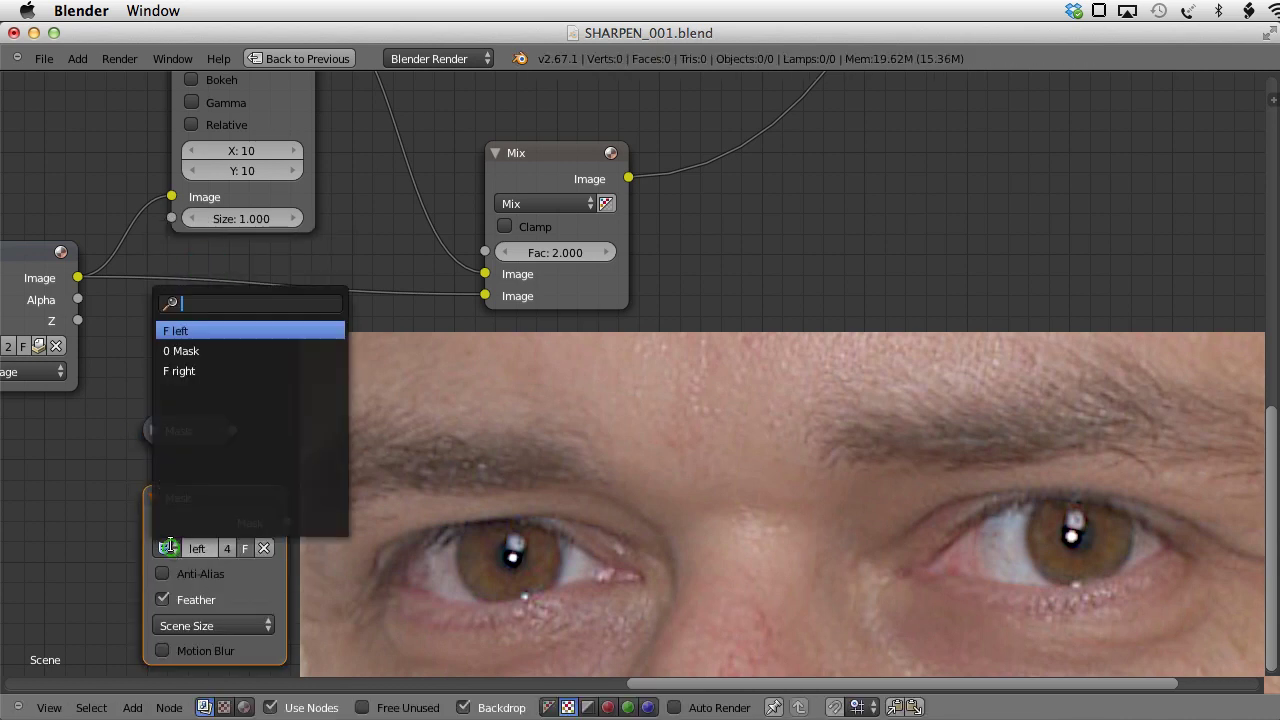
left_click(219, 374)
key("h")
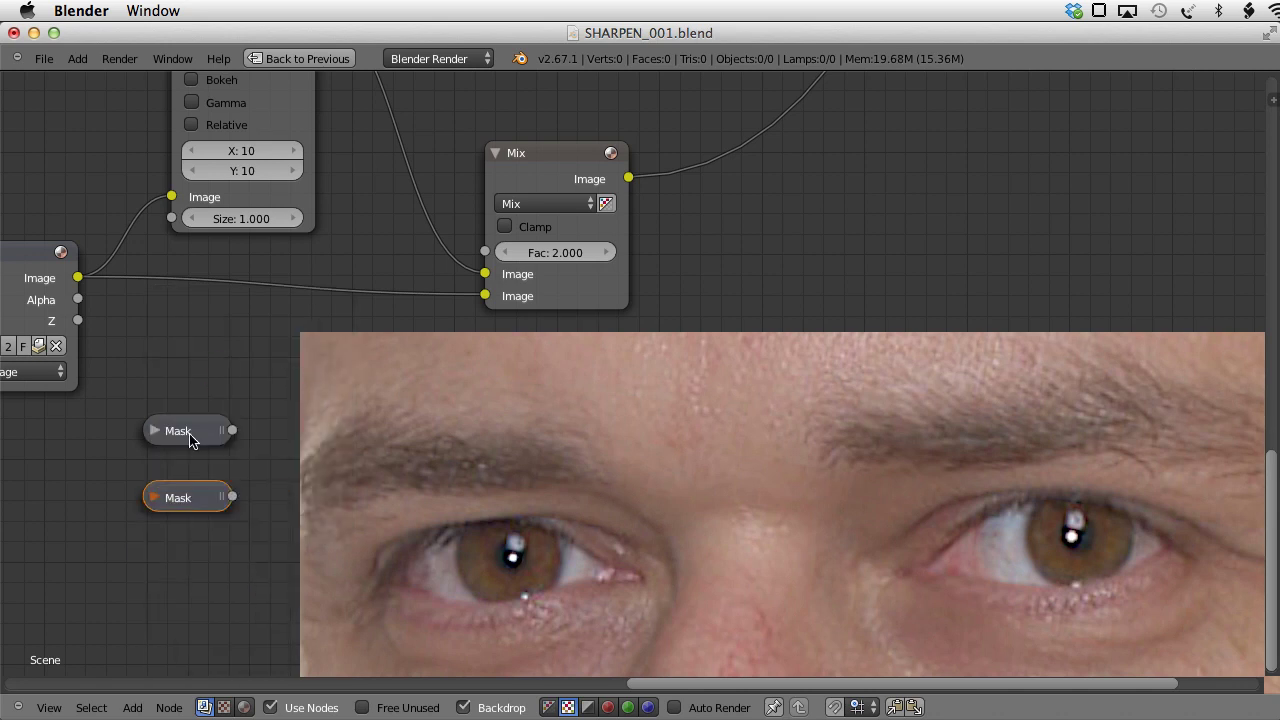
left_click(186, 433, "ctrl+shift")
left_click(190, 497, "ctrl+shift")
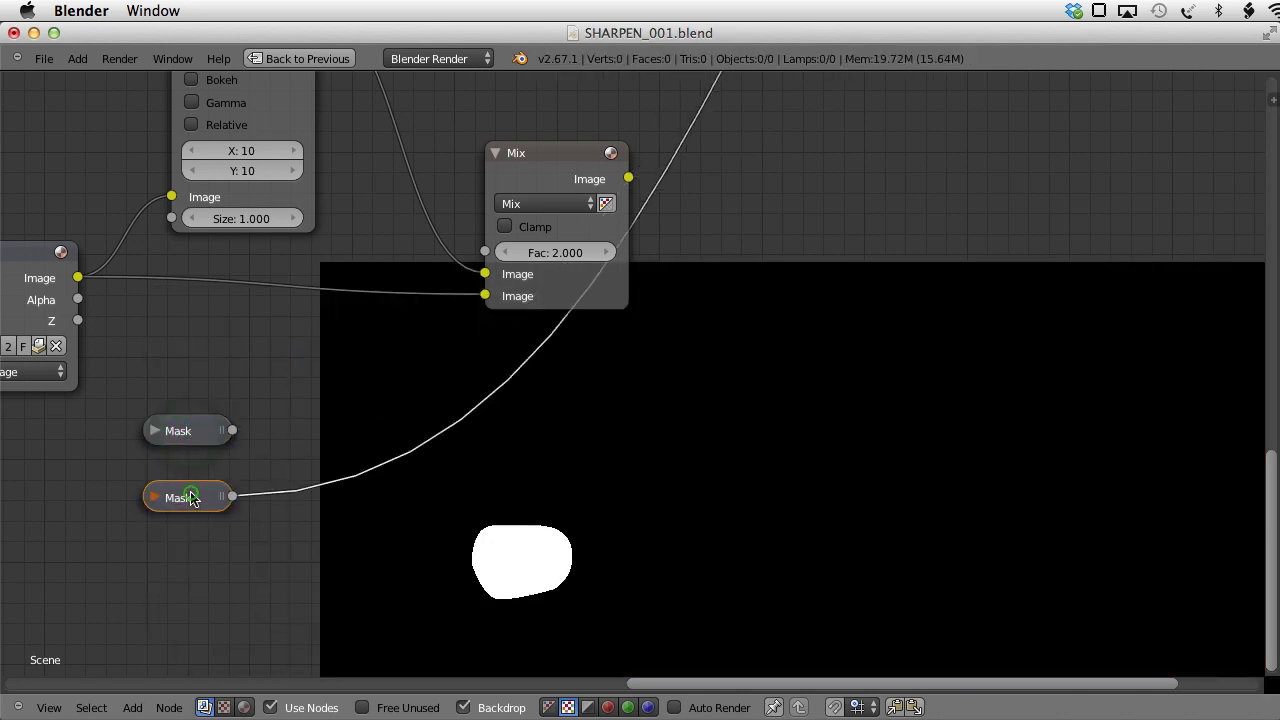
Step: Add a Math node in Add mode beside the masks and connect both Mask nodes to its value inputs
key("shift+a")
mouse_move(507, 472)
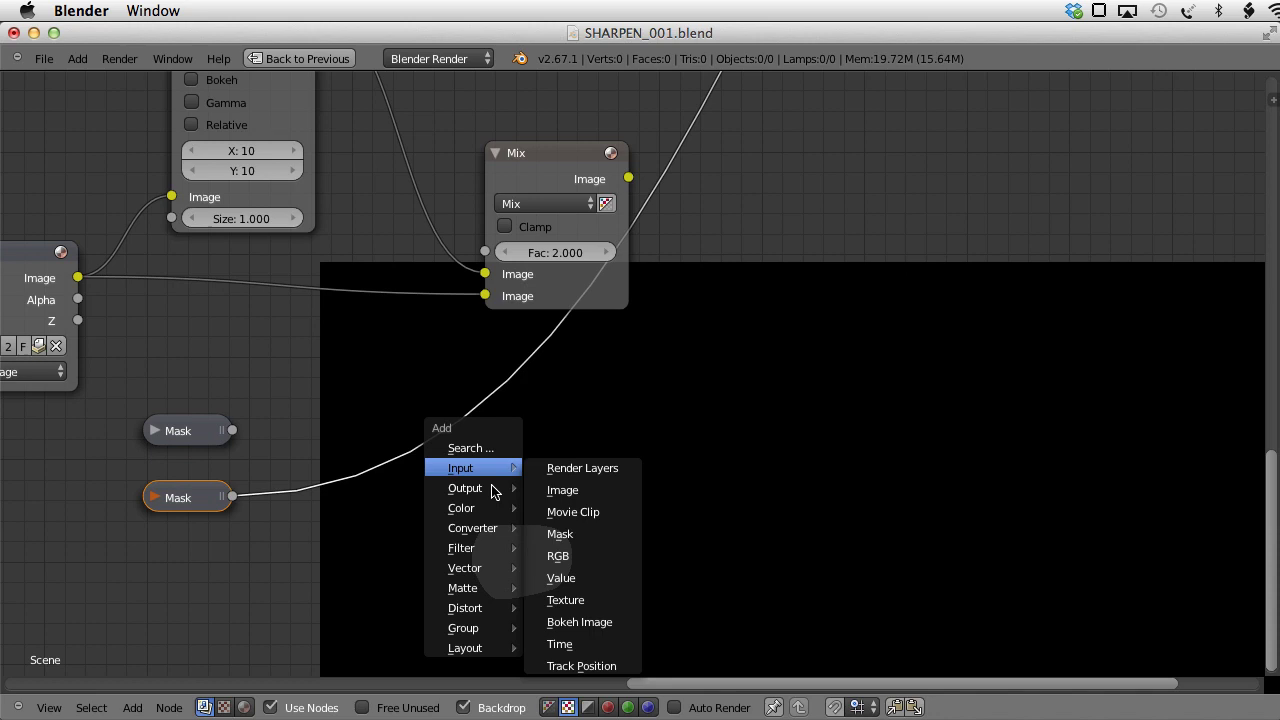
mouse_move(480, 530)
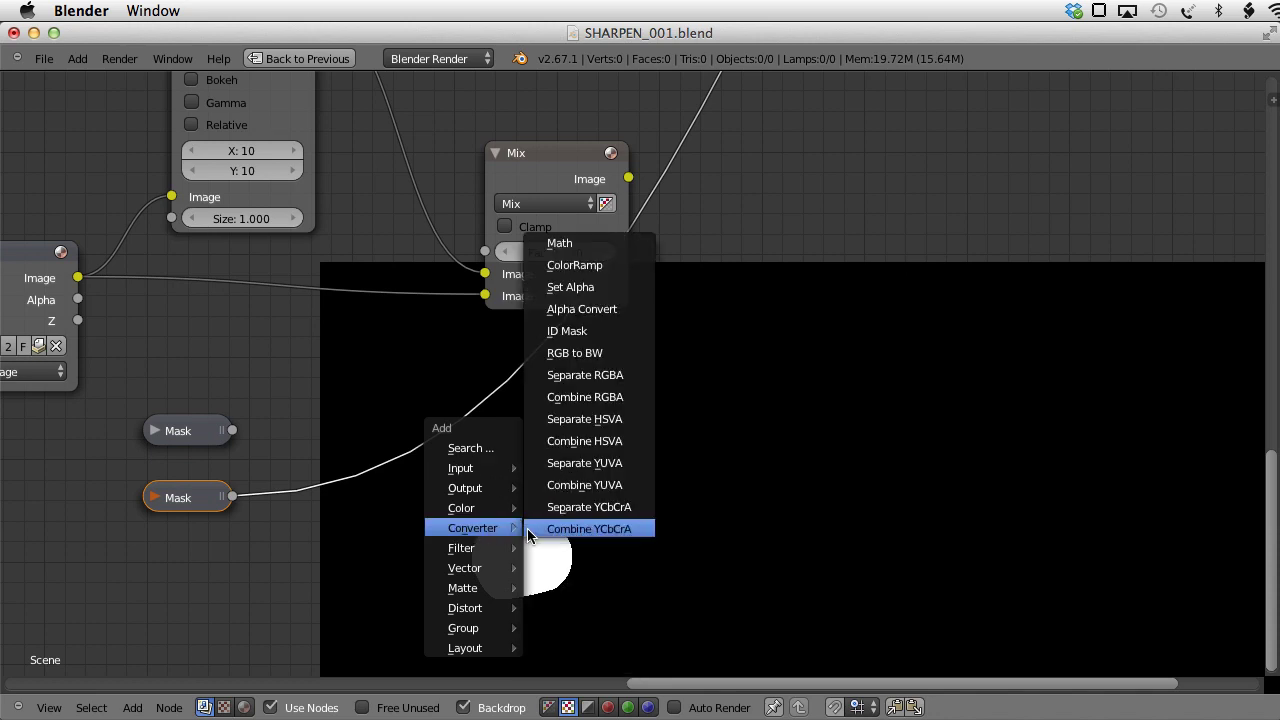
left_click(590, 243)
left_click(308, 372)
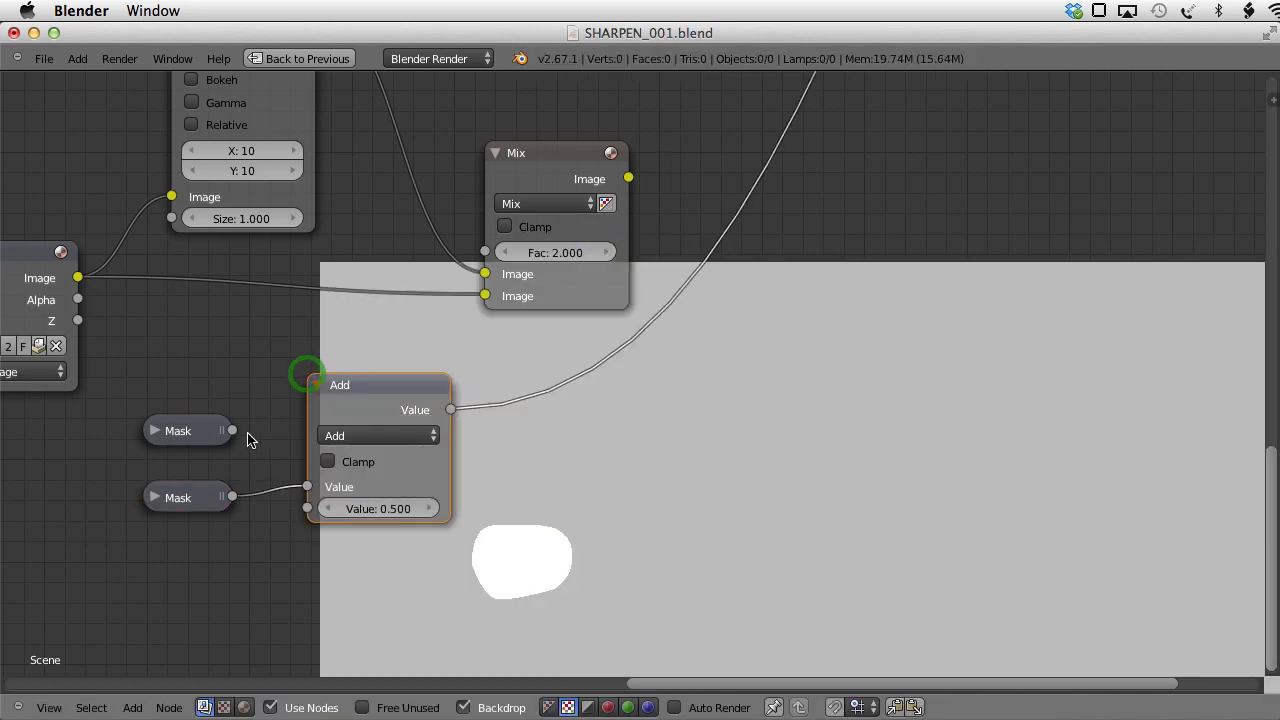
left_click_drag(233, 430, 308, 487)
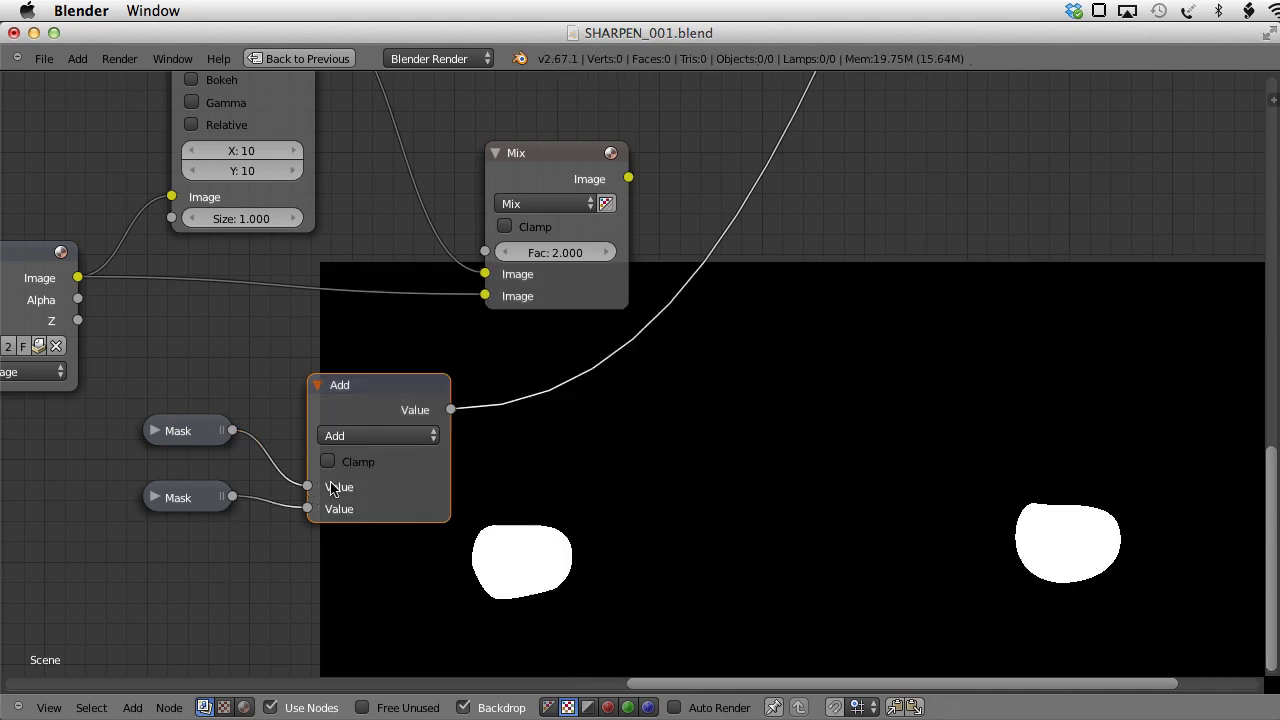
Step: Insert a Gaussian Blur node after the Add node and set its X and Y blur to 5
key("shift+a")
mouse_move(690, 496)
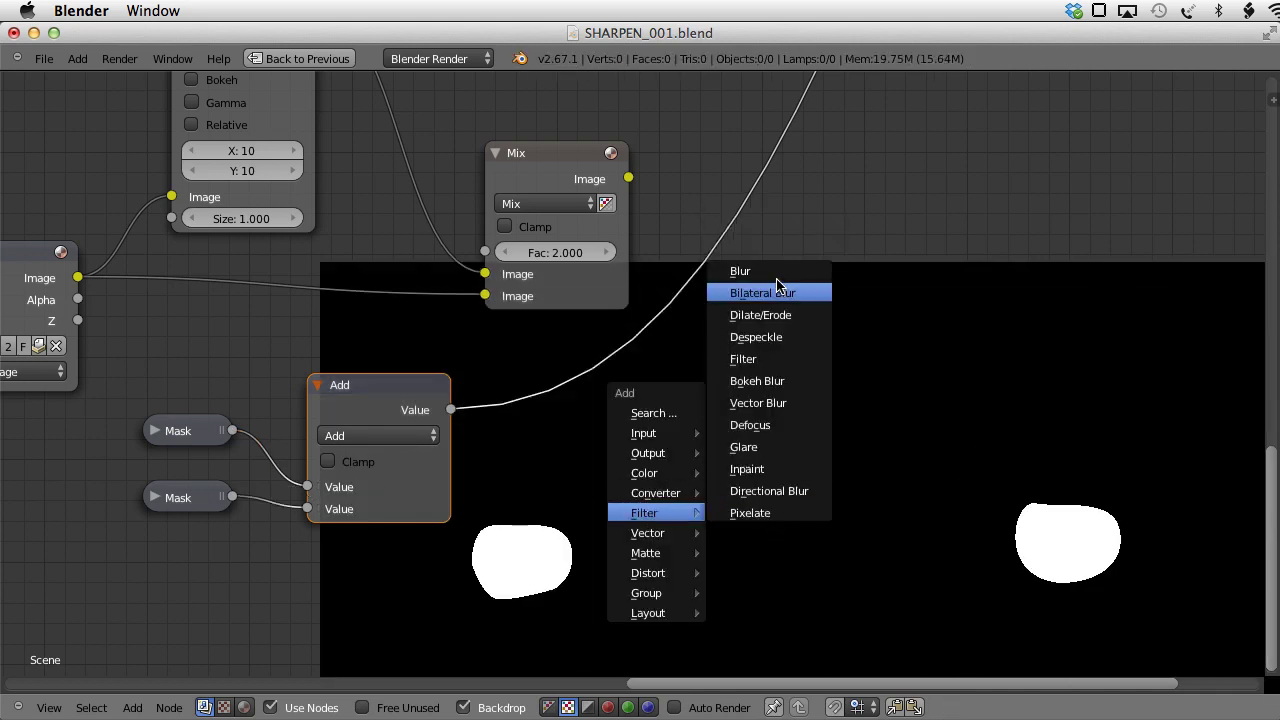
left_click(745, 270)
left_click(499, 357)
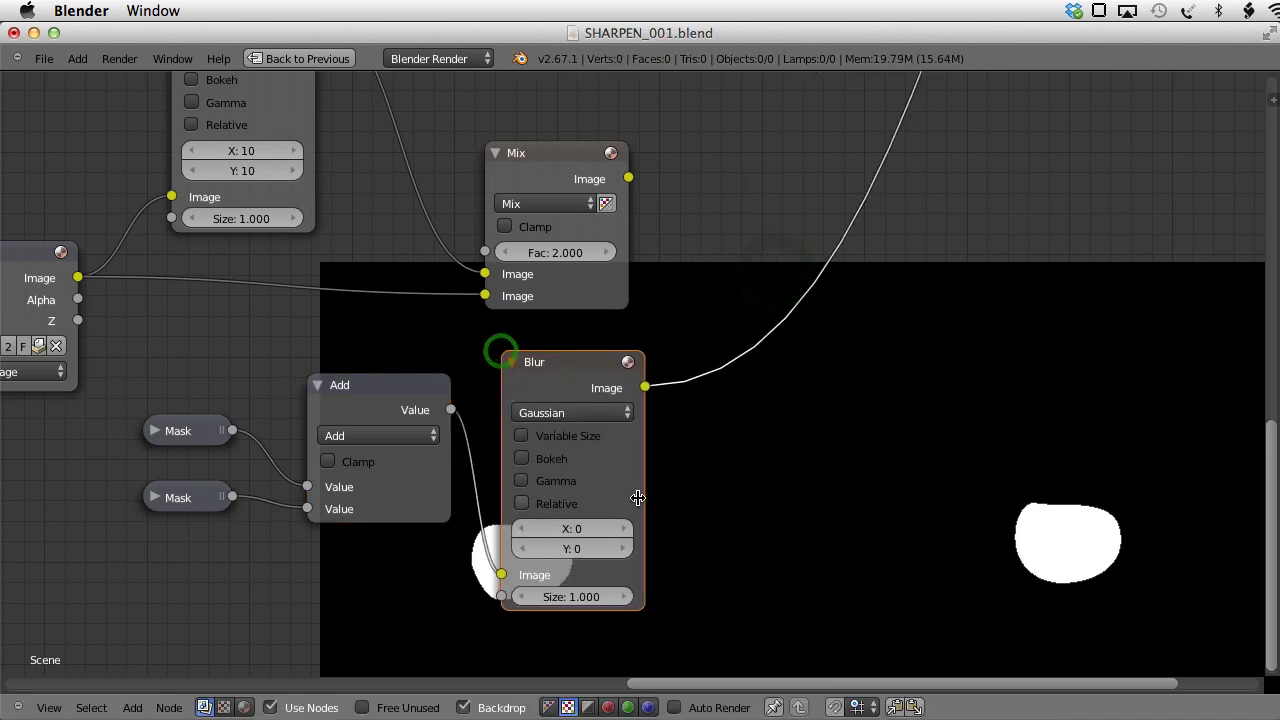
left_click(581, 529)
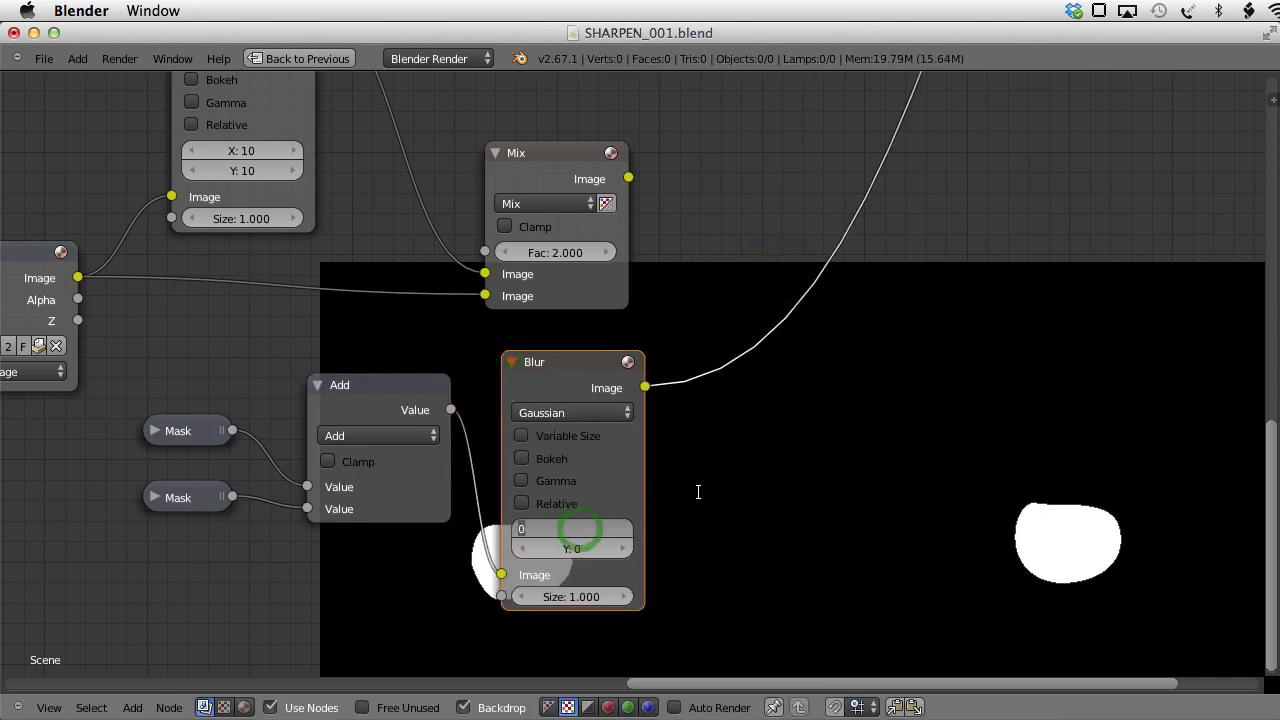
type("5")
key("Tab")
type("5")
key("Return")
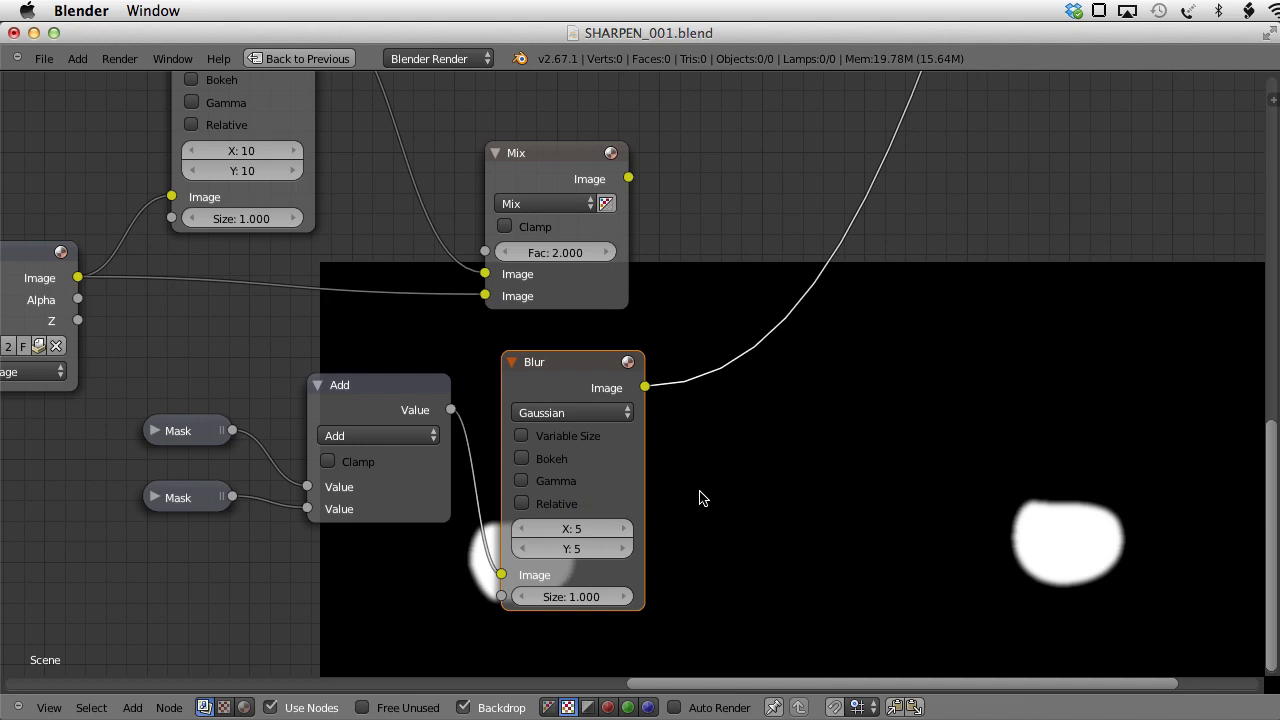
Step: Preview the Mix output and insert a Hue Saturation Value node on the link between Mix and the Viewer
left_click(568, 160, "ctrl+shift")
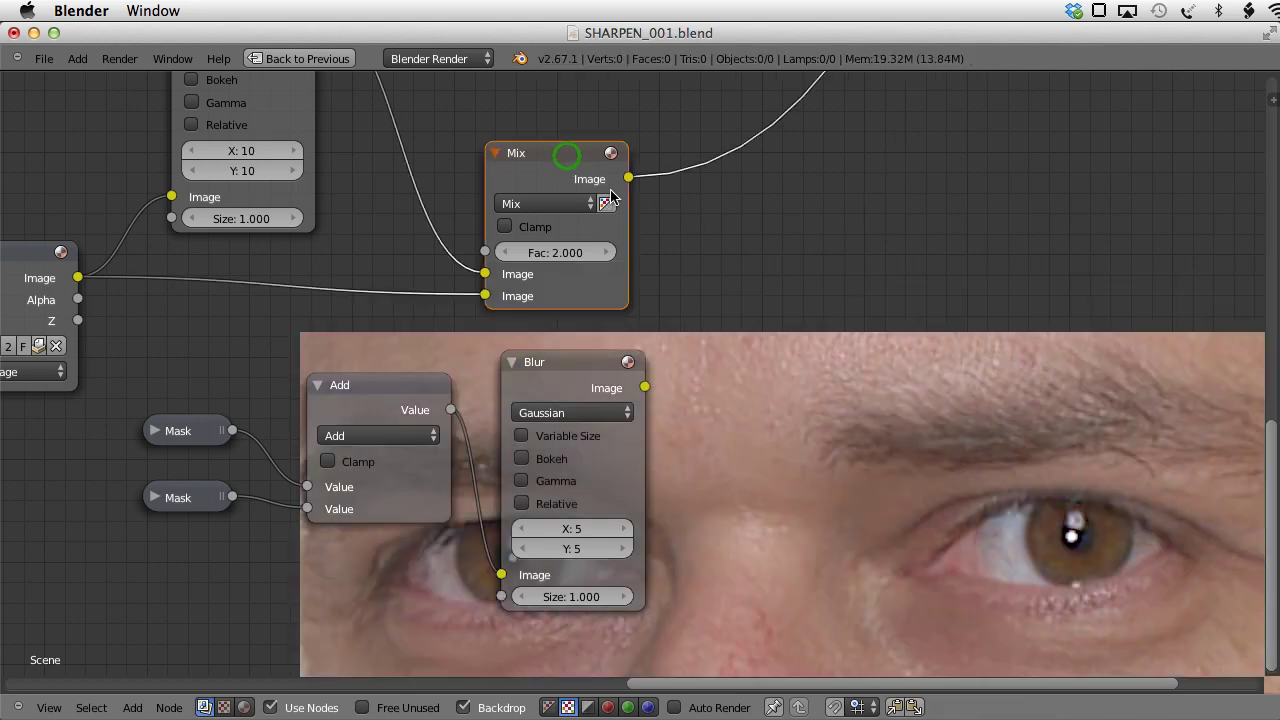
middle_click_drag(571, 157, 611, 260)
key("shift+a")
mouse_move(565, 213)
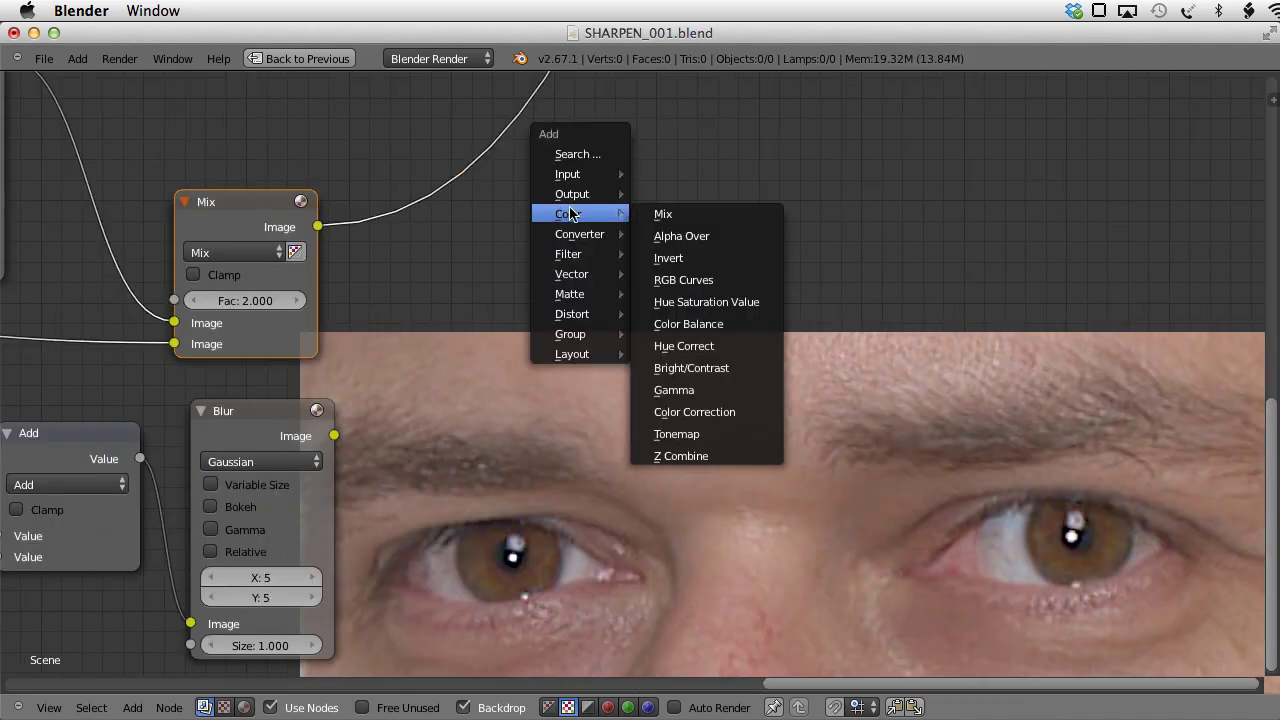
left_click(705, 294)
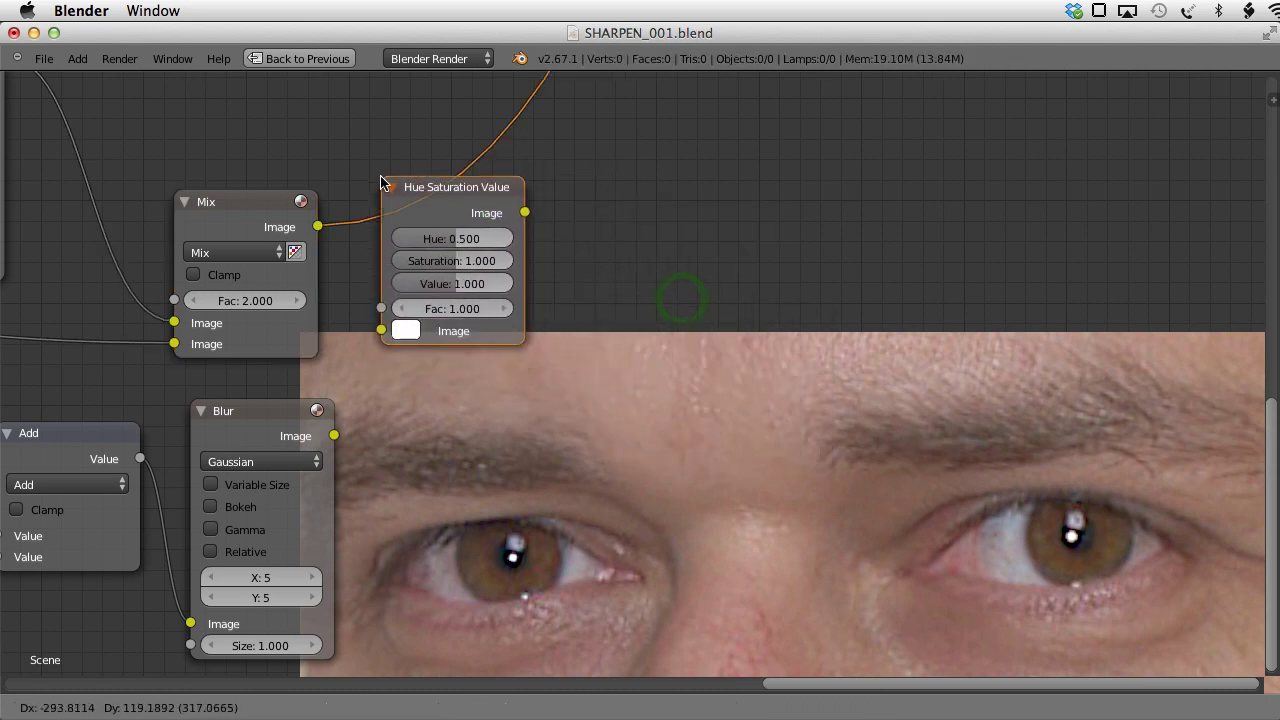
left_click(381, 177)
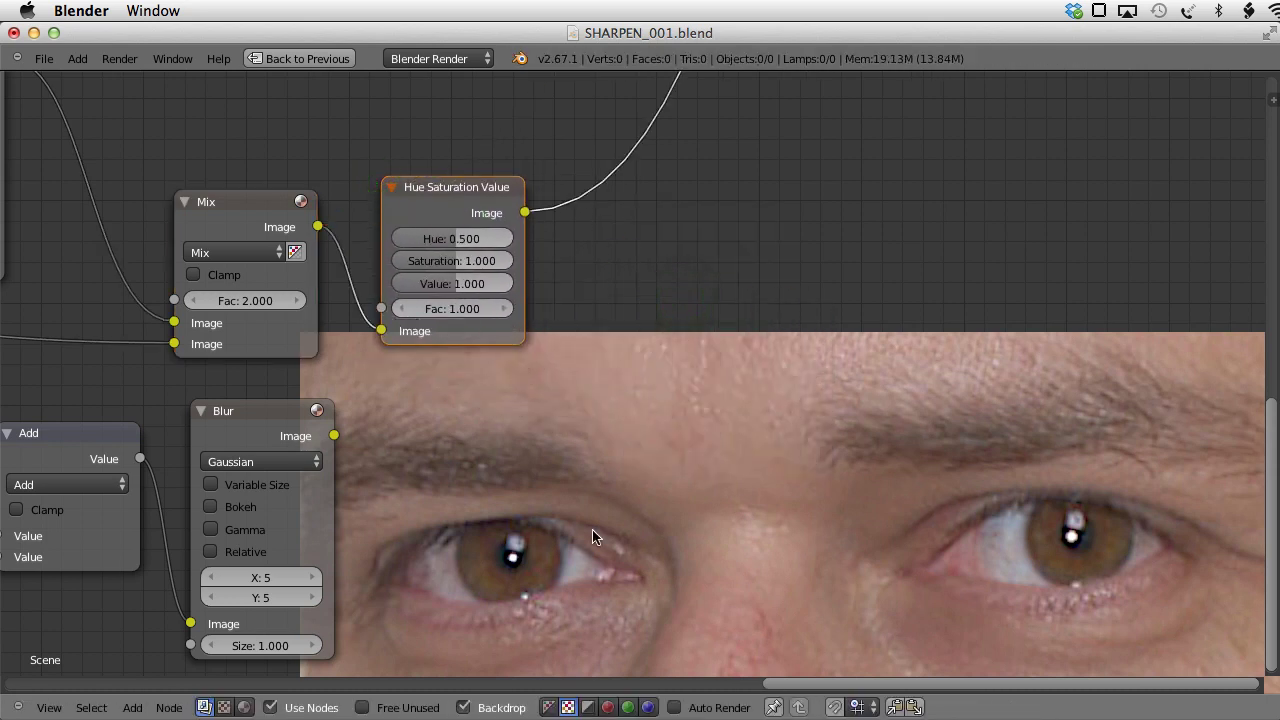
Step: Set the Hue to 0.000, connect the blurred mask to the Hue Saturation Value node's Fac input, and preview the result
left_click_drag(452, 238, 395, 238)
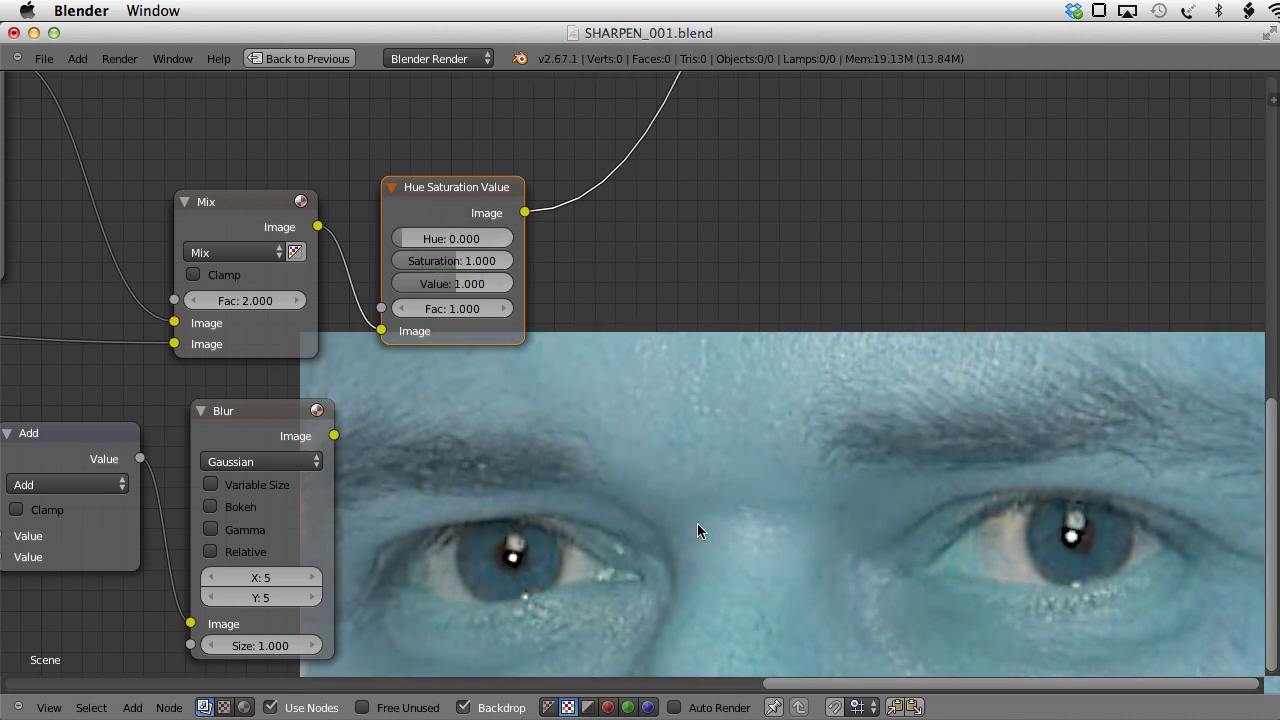
left_click(310, 418, "ctrl+shift")
left_click_drag(334, 435, 378, 306)
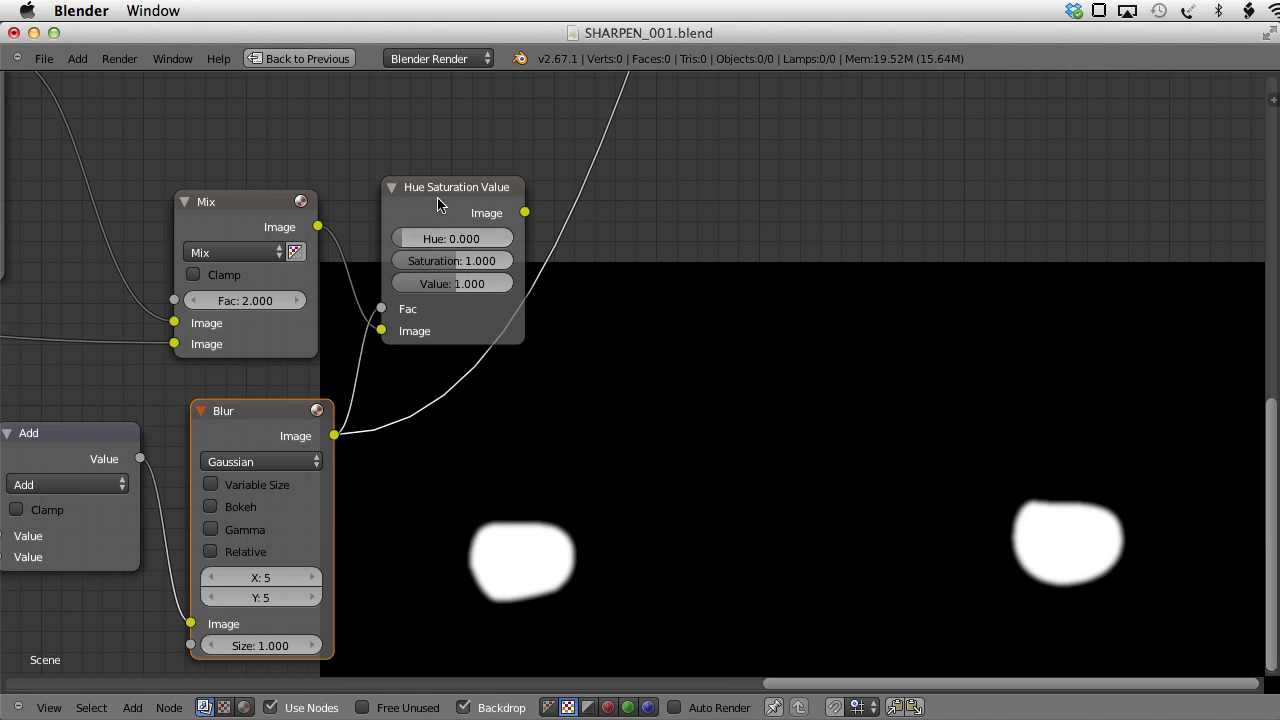
left_click(478, 190, "ctrl+shift")
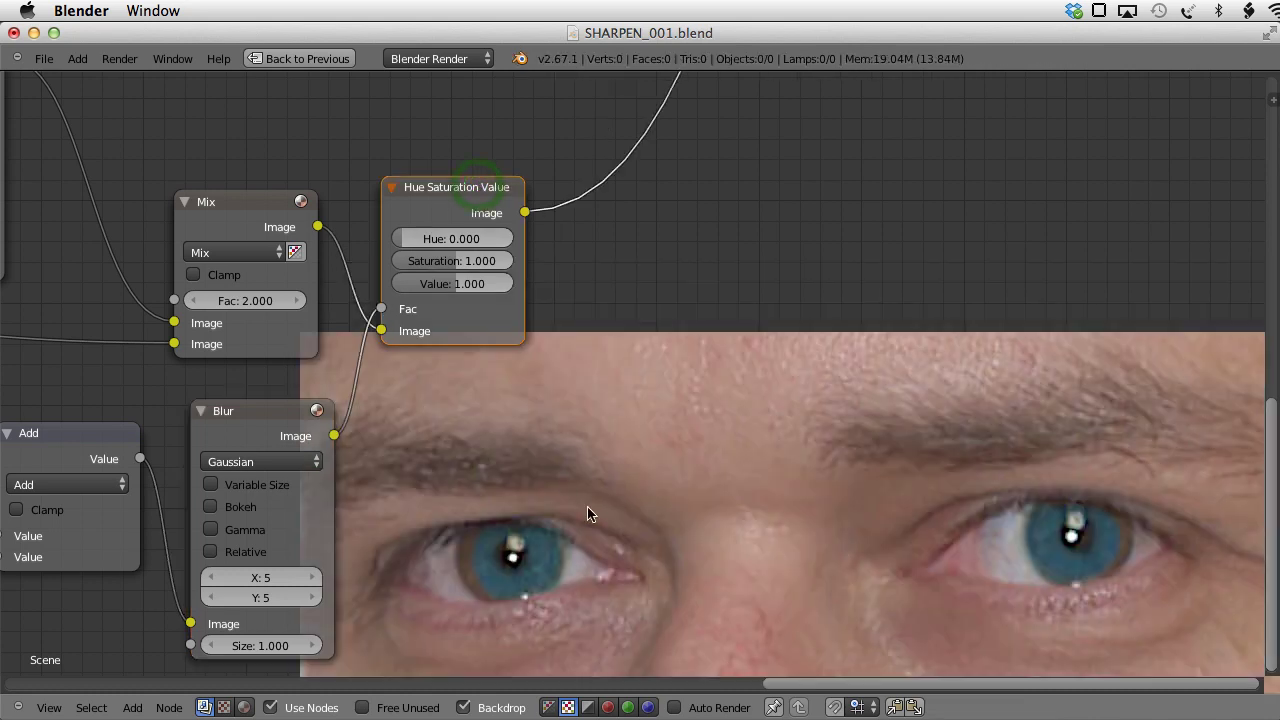
Step: Shift the "right" and "left" mask shapes slightly sideways in the image editor so that each one fits over its iris
scroll(586, 514, "left", 5)
scroll(586, 514, "down", 4)
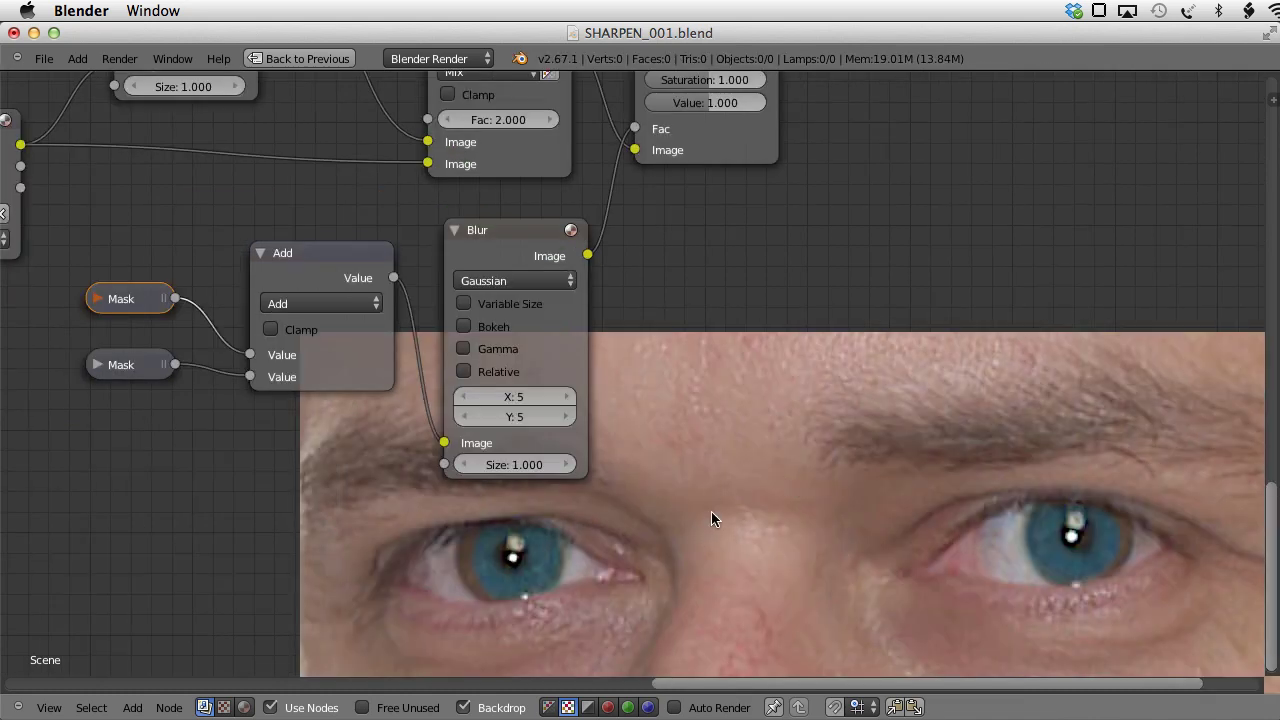
key("ctrl+Up")
scroll(349, 599, "up", 1)
key("g")
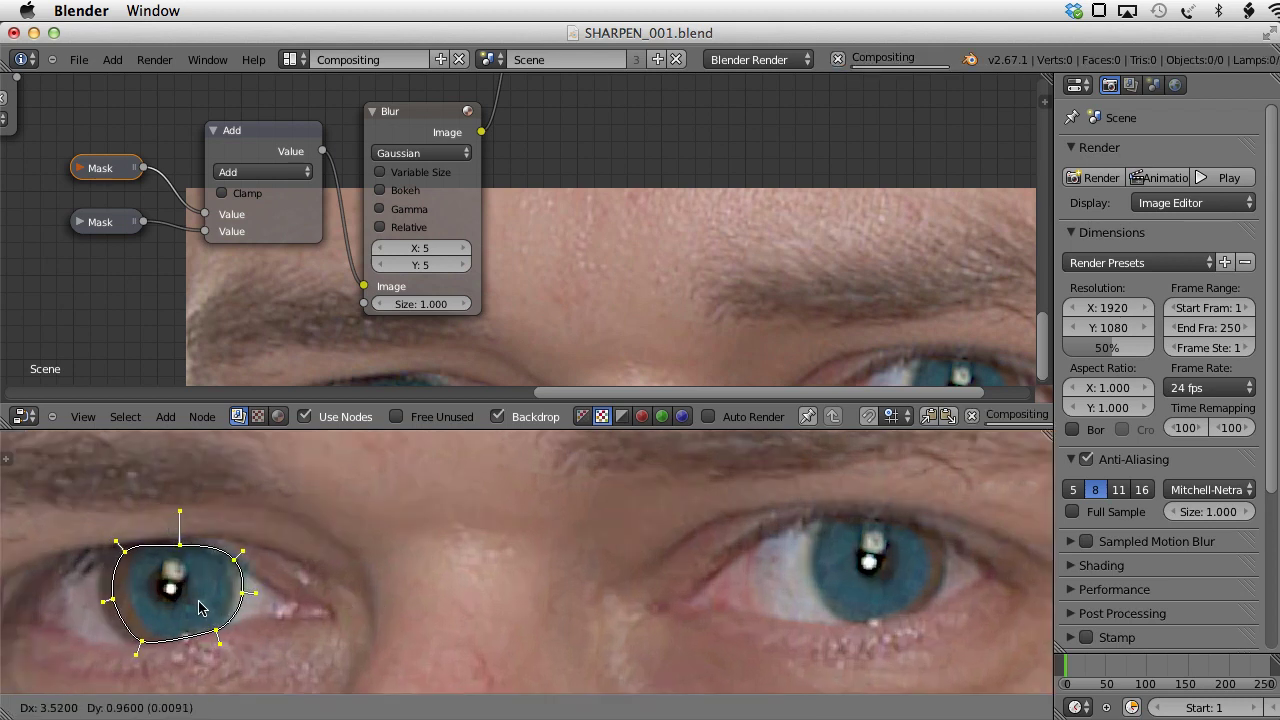
left_click(680, 574)
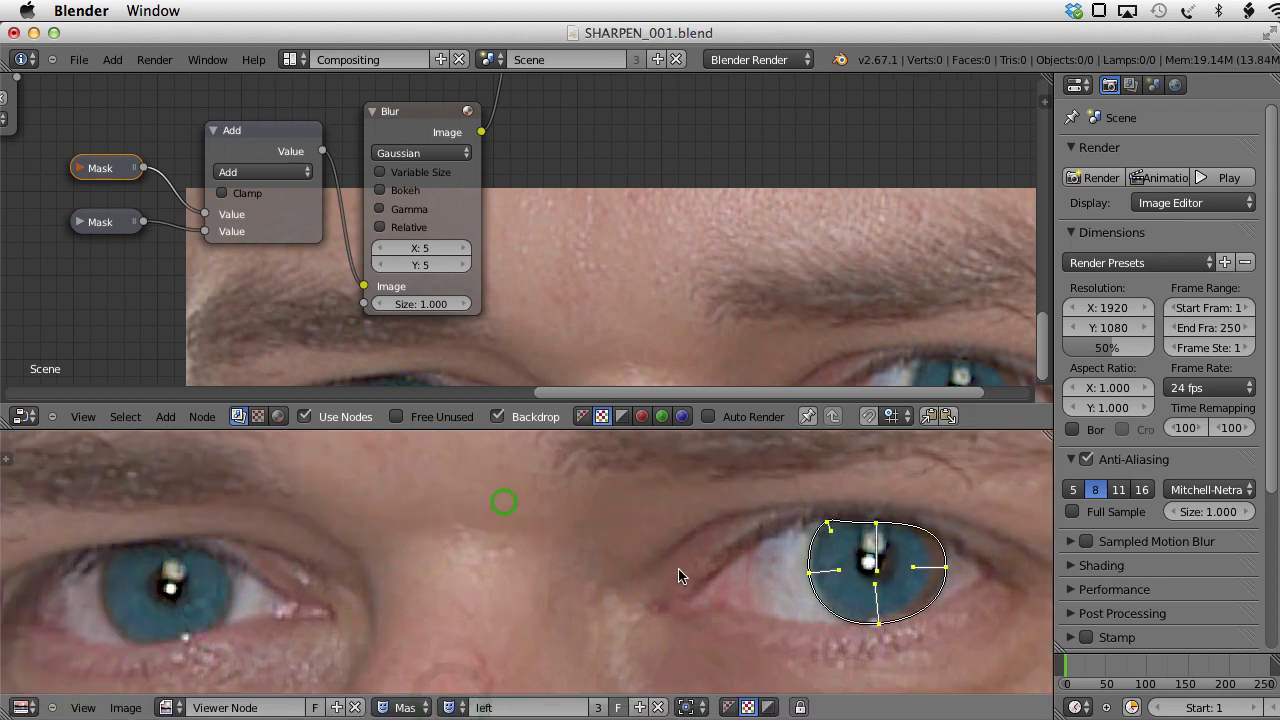
key("g")
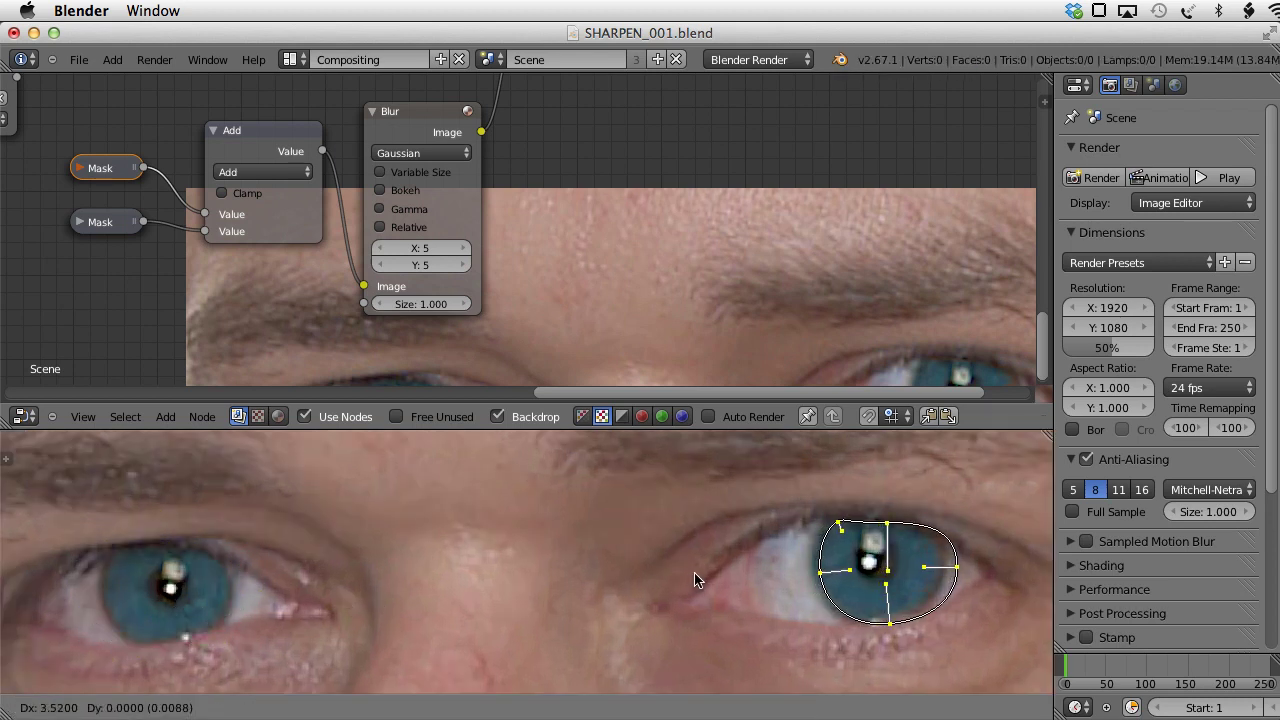
key("ctrl+Up")
Step: Move the two Mask nodes and the Add node away from the Blur node to make room between them
right_click(318, 254)
left_click_drag(103, 243, 271, 500)
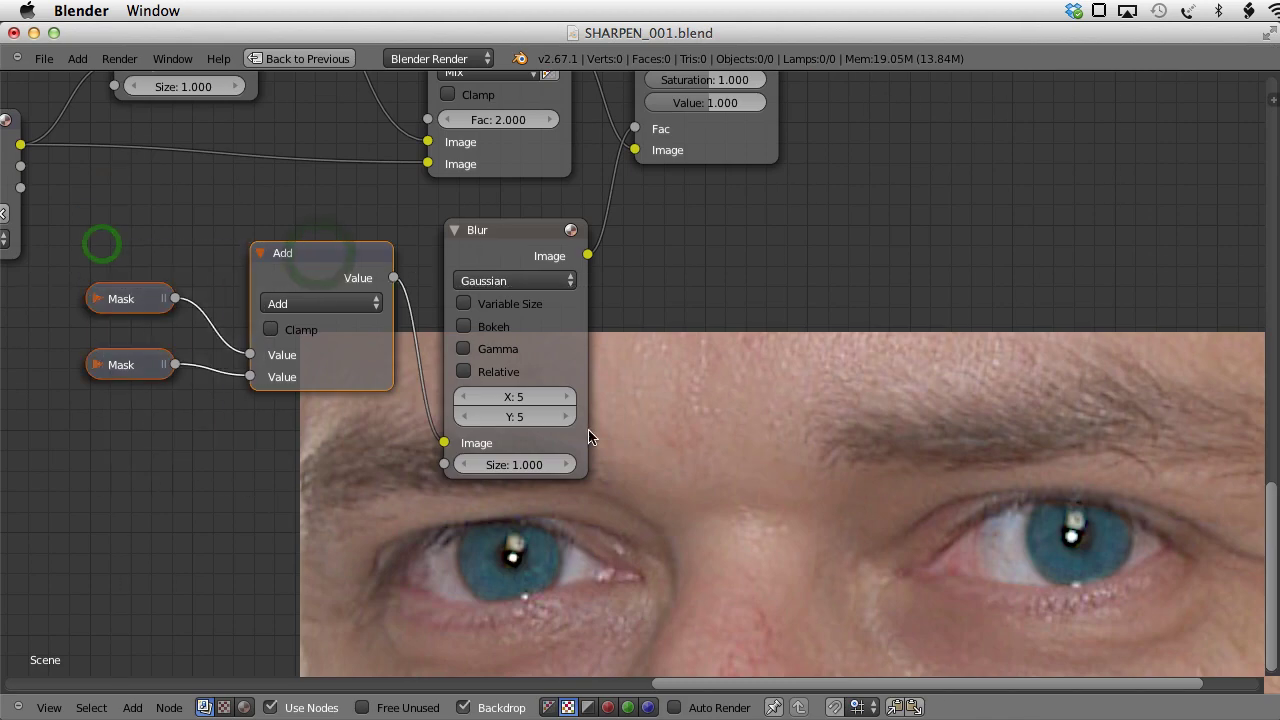
key("g")
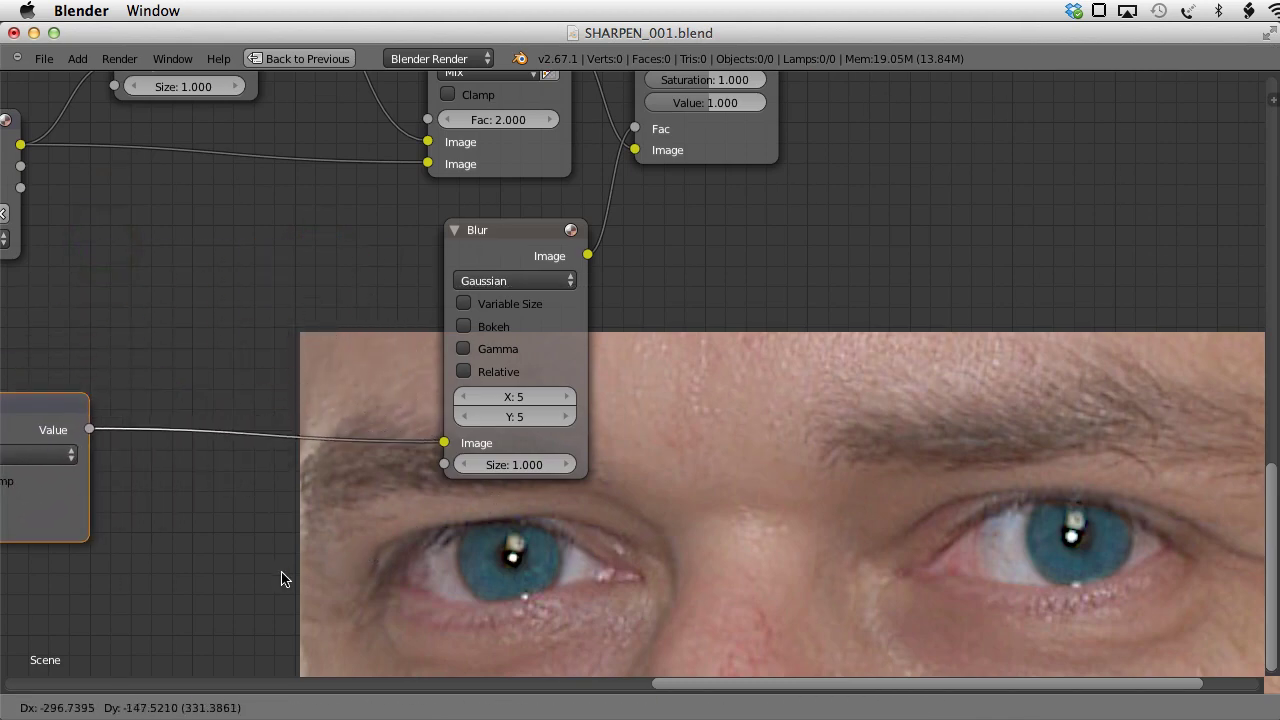
left_click(277, 571)
Step: Insert a Dilate/Erode node between the Add and Blur nodes and set its Distance to 1
key("shift+a")
mouse_move(470, 578)
mouse_move(437, 601)
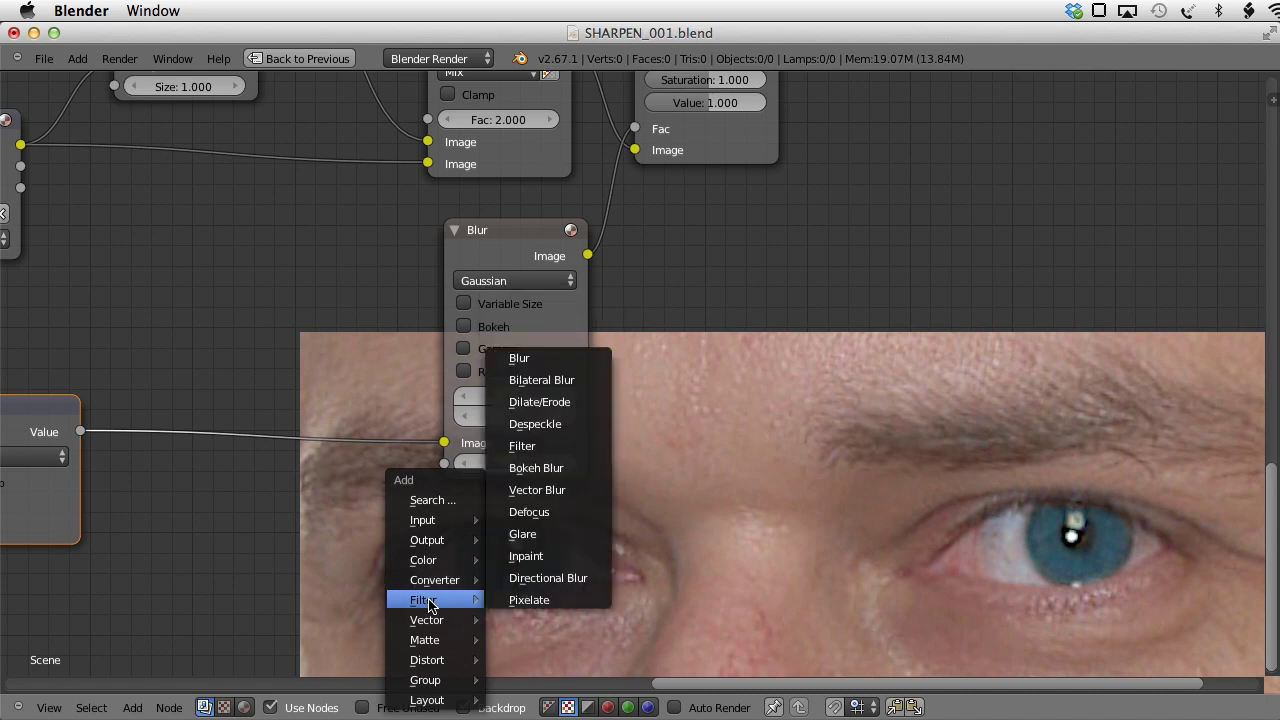
left_click(548, 489)
left_click(175, 387)
left_click(300, 471)
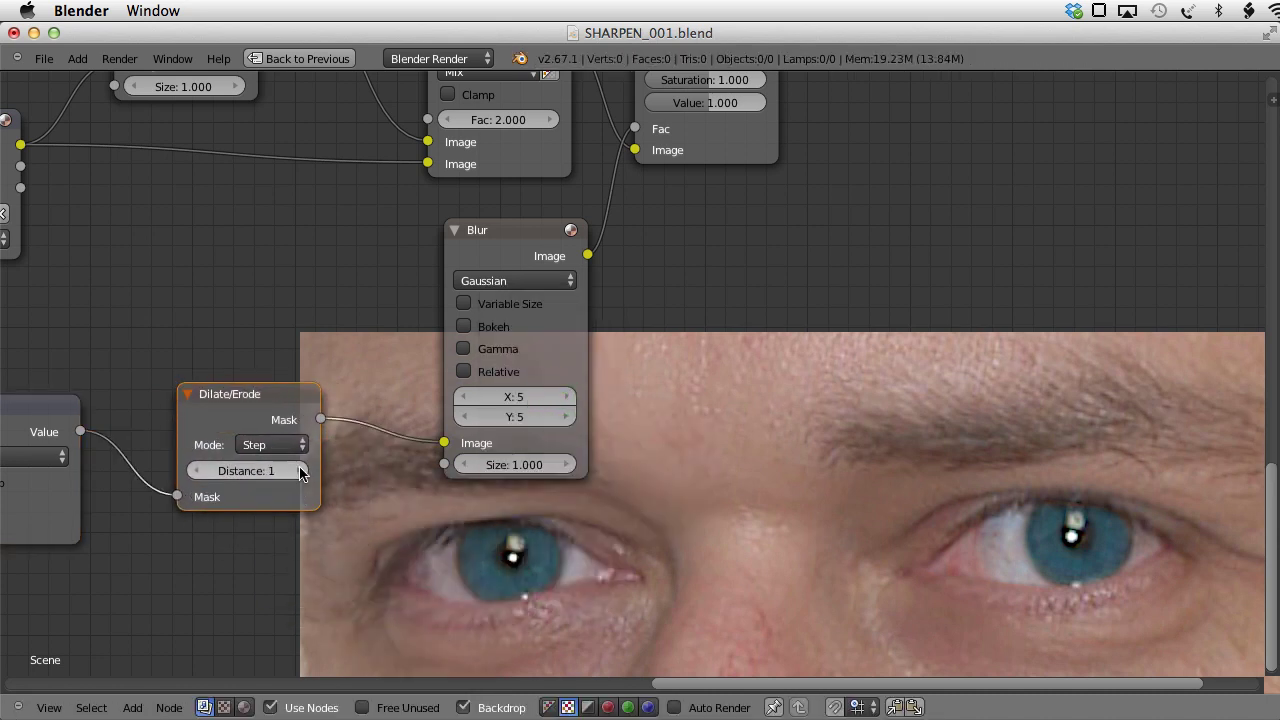
Step: Set the Dilate/Erode node's Distance to 2 and the mask Blur node's X and Y to 7
left_click(298, 470)
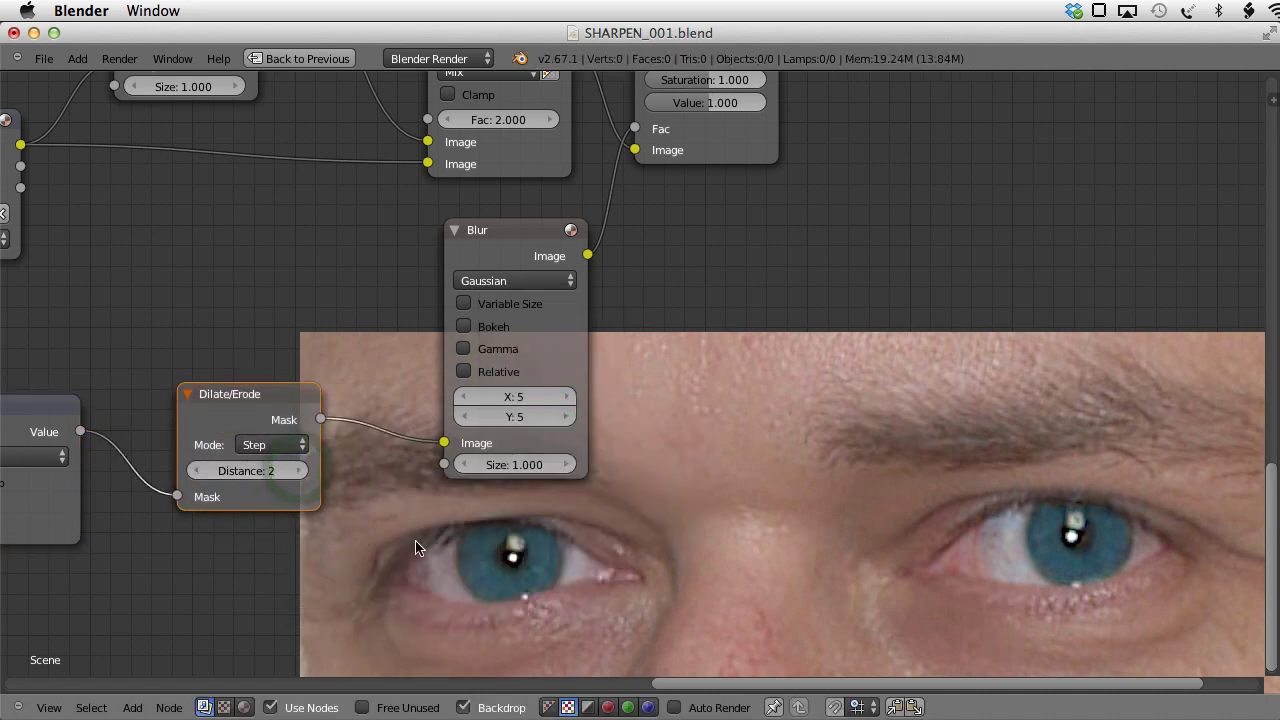
left_click(537, 396)
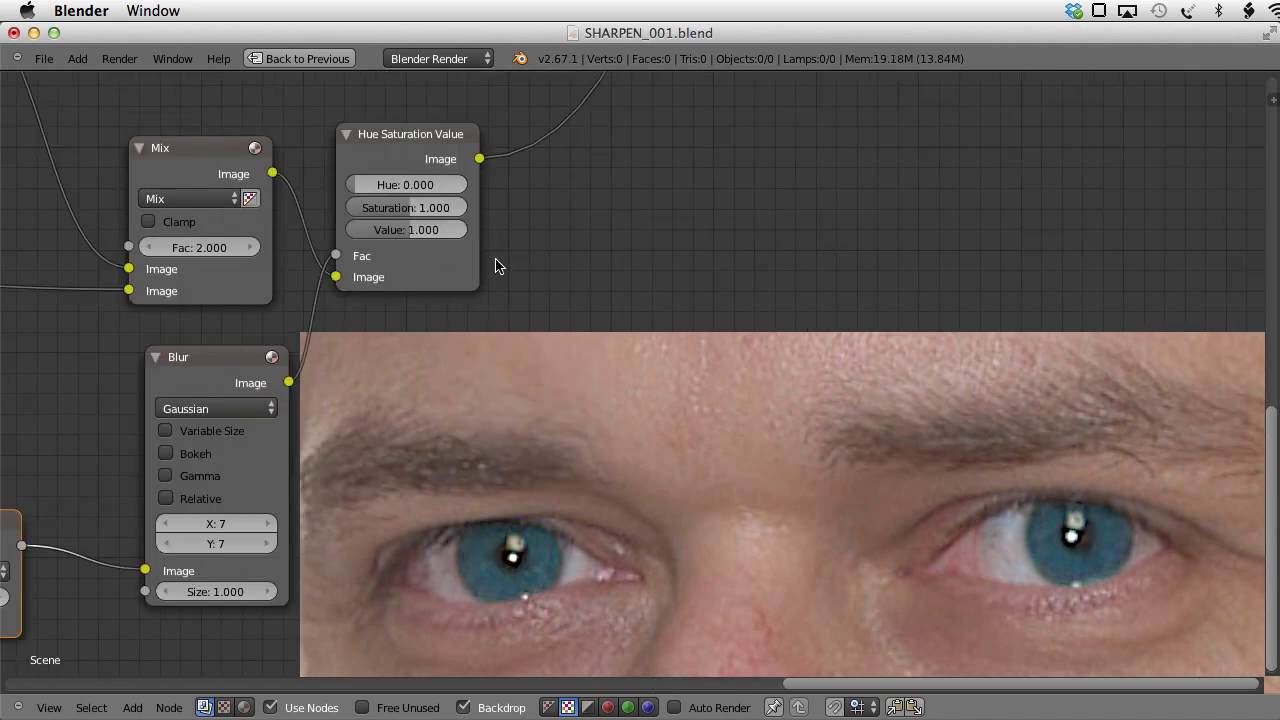
Step: Set the Hue Saturation Value node's Value to 1.145, try a Saturation of 0.727, and return Saturation to 1.000
left_click_drag(412, 240, 516, 300)
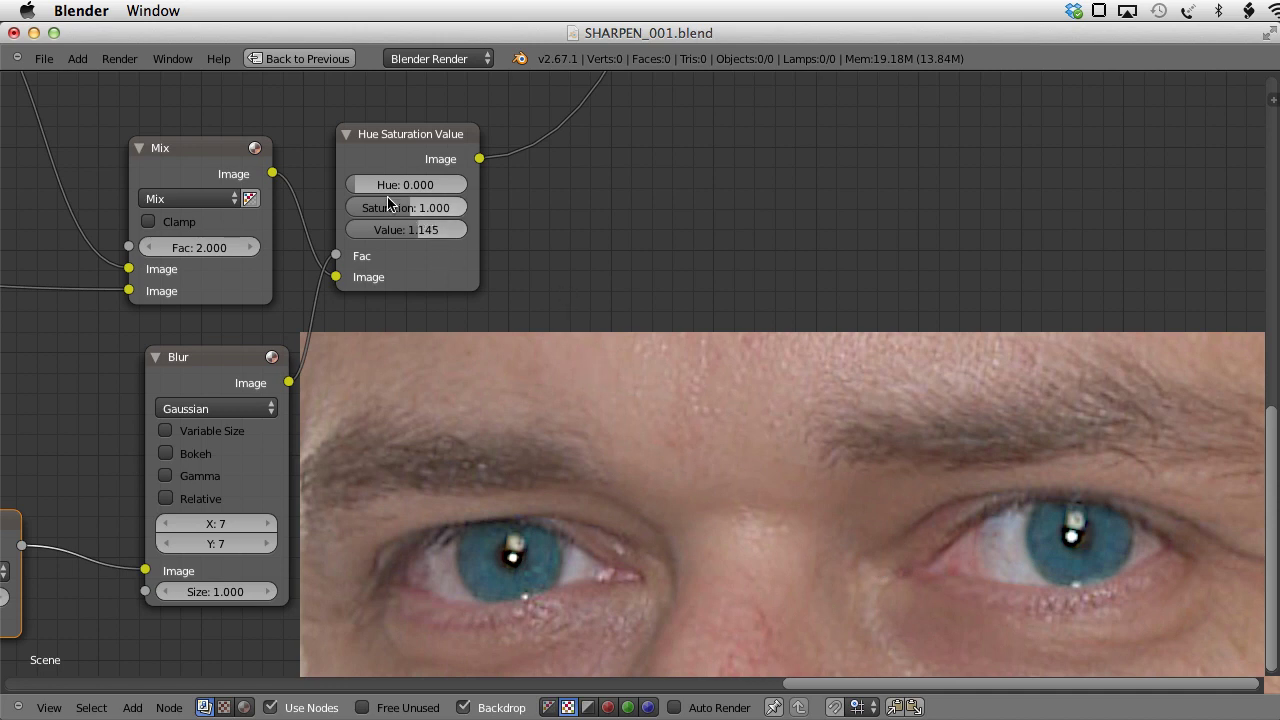
left_click_drag(412, 213, 355, 213)
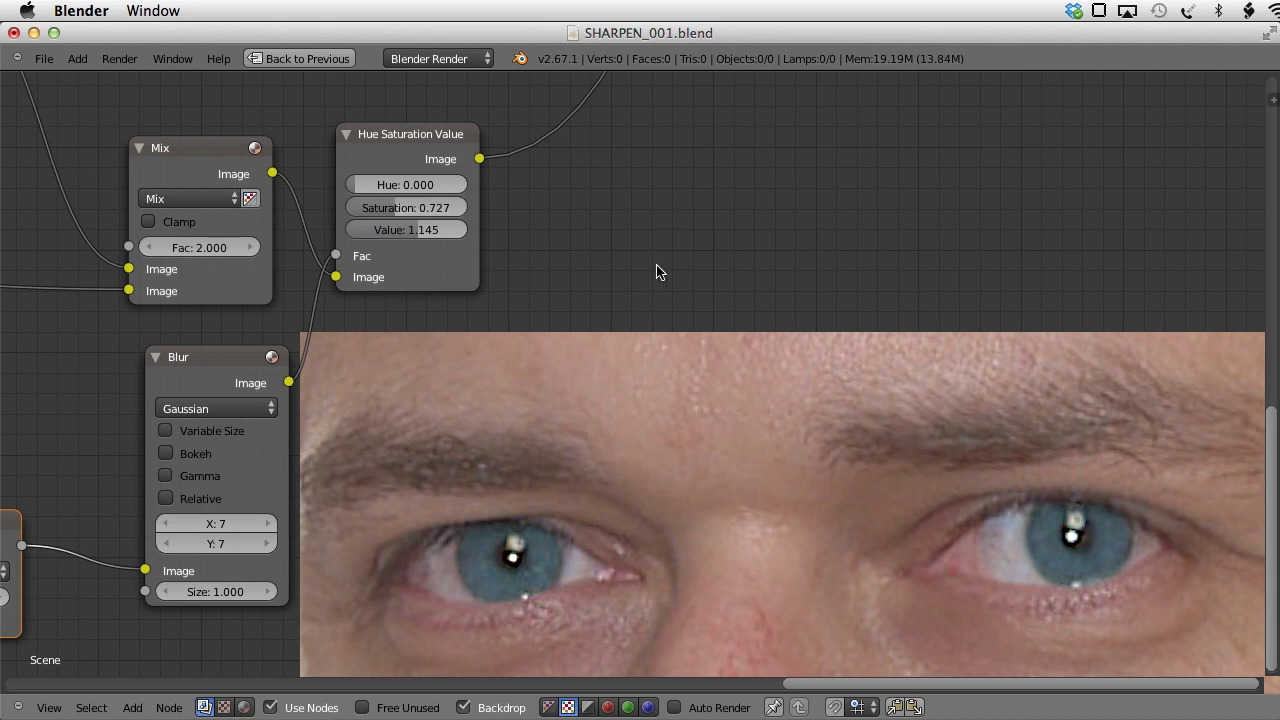
left_click(443, 208)
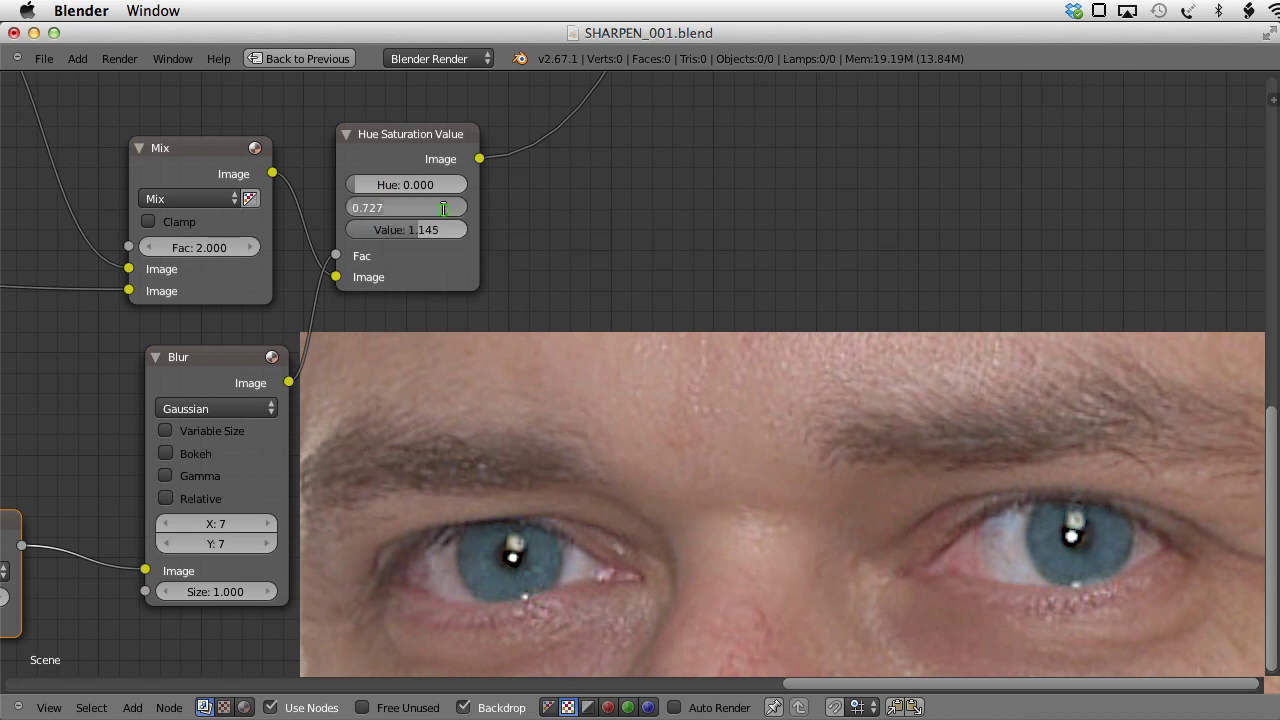
type("1")
key("Return")
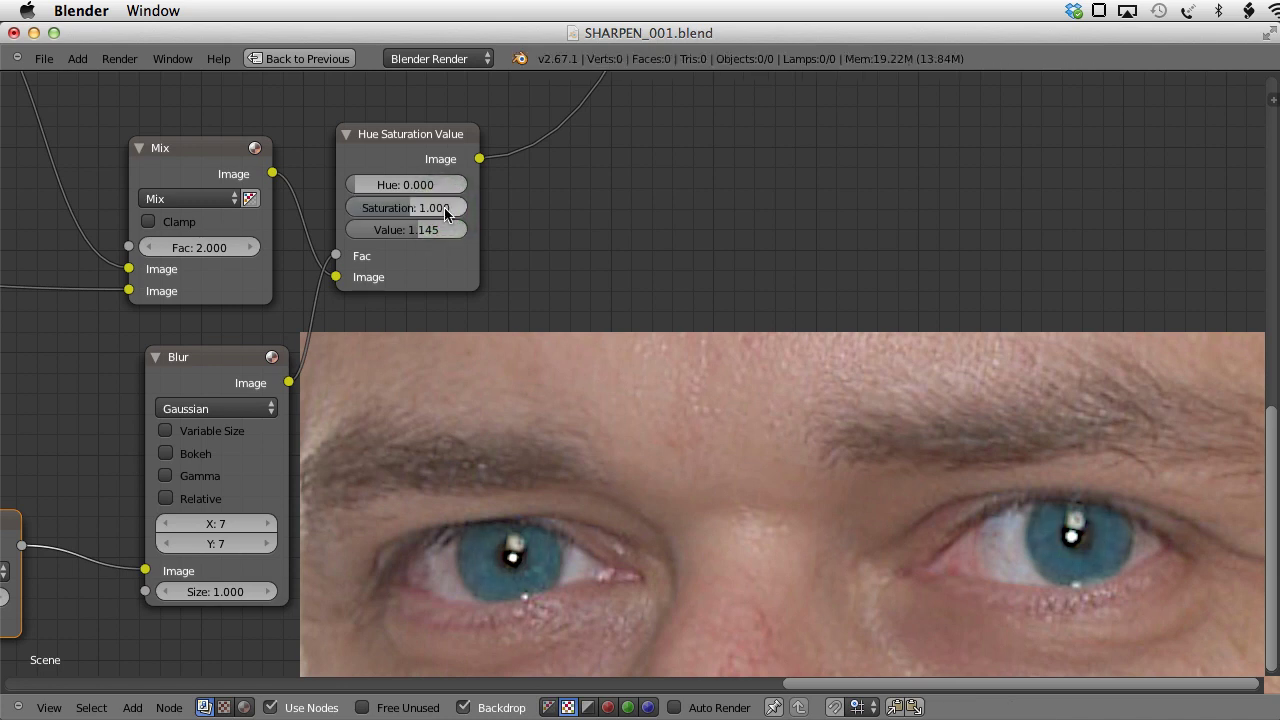
Step: Add an RGB to BW node fed by the Hue Saturation Value node, lower it, and preview the Hue Saturation Value result again
key("shift+a")
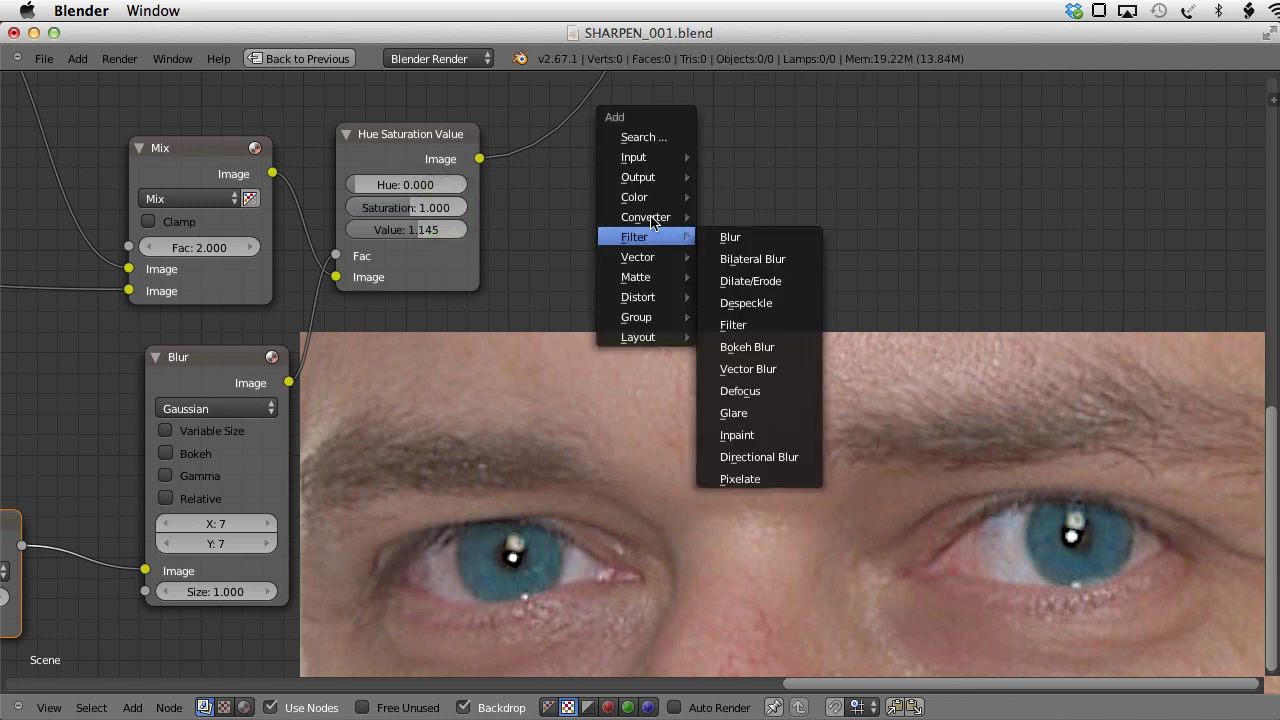
mouse_move(652, 218)
left_click(771, 325)
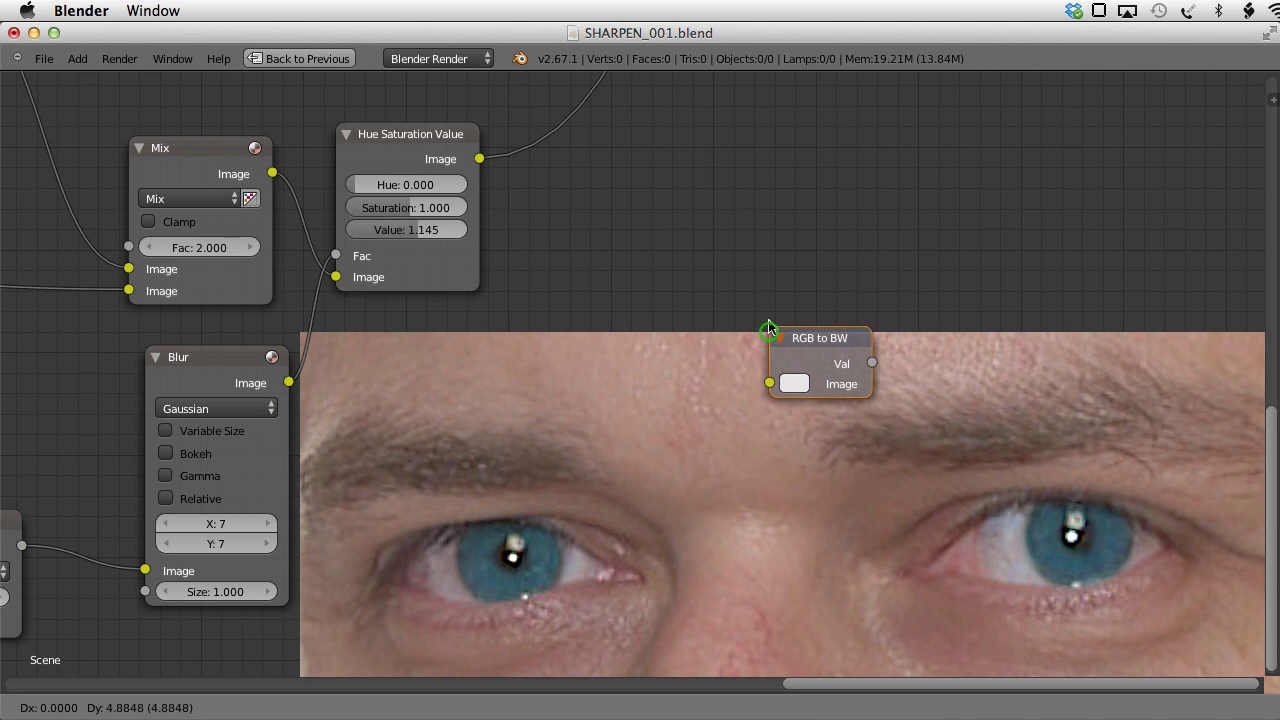
left_click(597, 140)
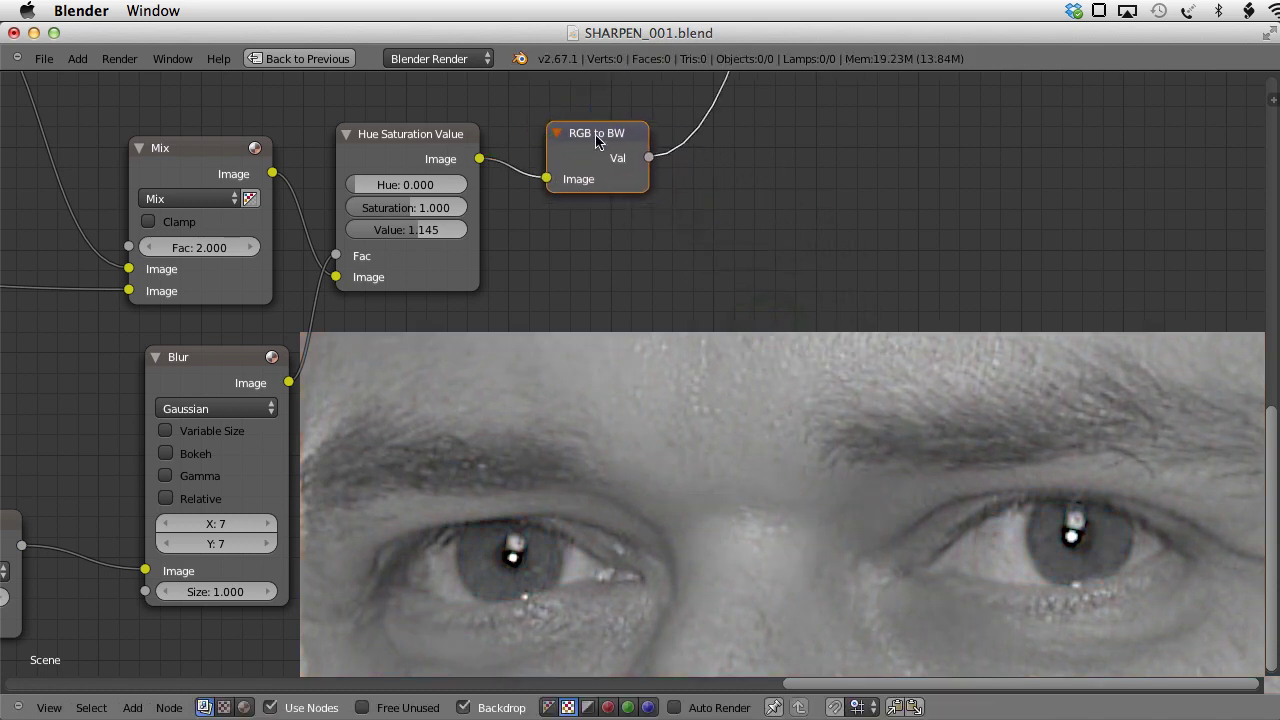
left_click_drag(597, 140, 610, 272)
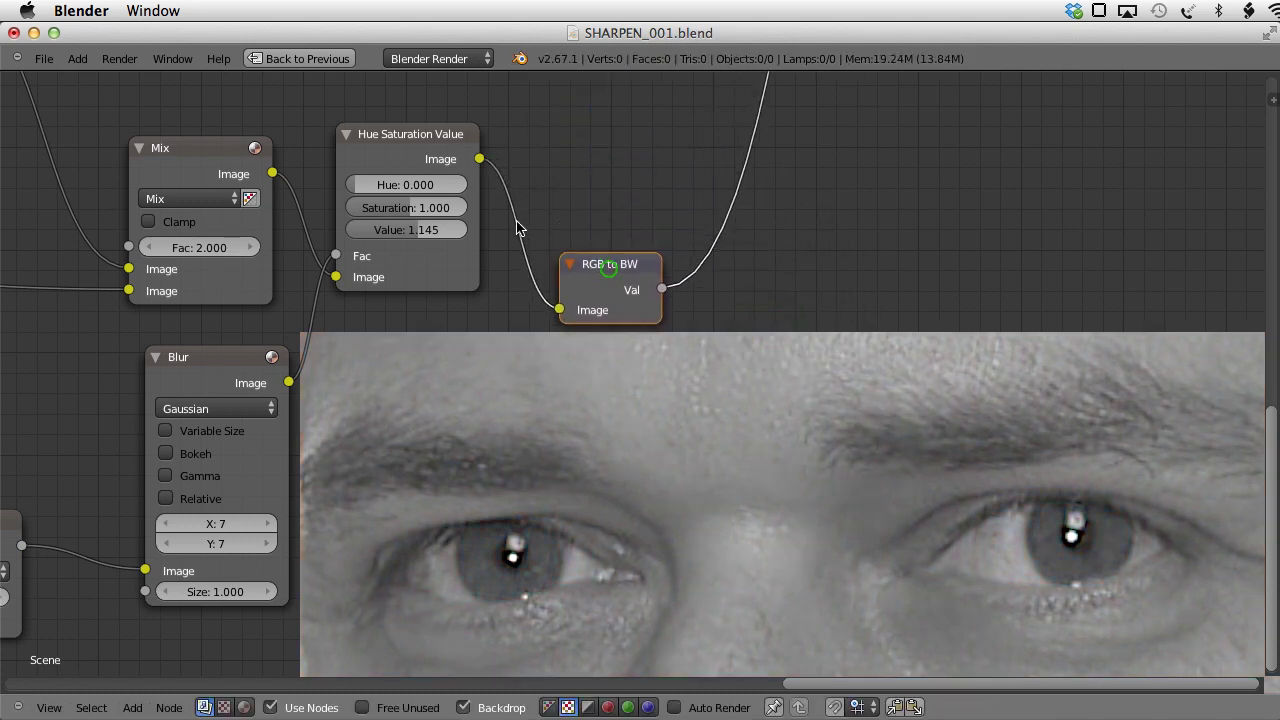
left_click(405, 133, "ctrl+shift")
Step: Duplicate the Mix node, place the copy beyond the RGB to BW node, and set its Fac to 1.000
left_click(186, 148)
key("shift+d")
left_click(777, 104)
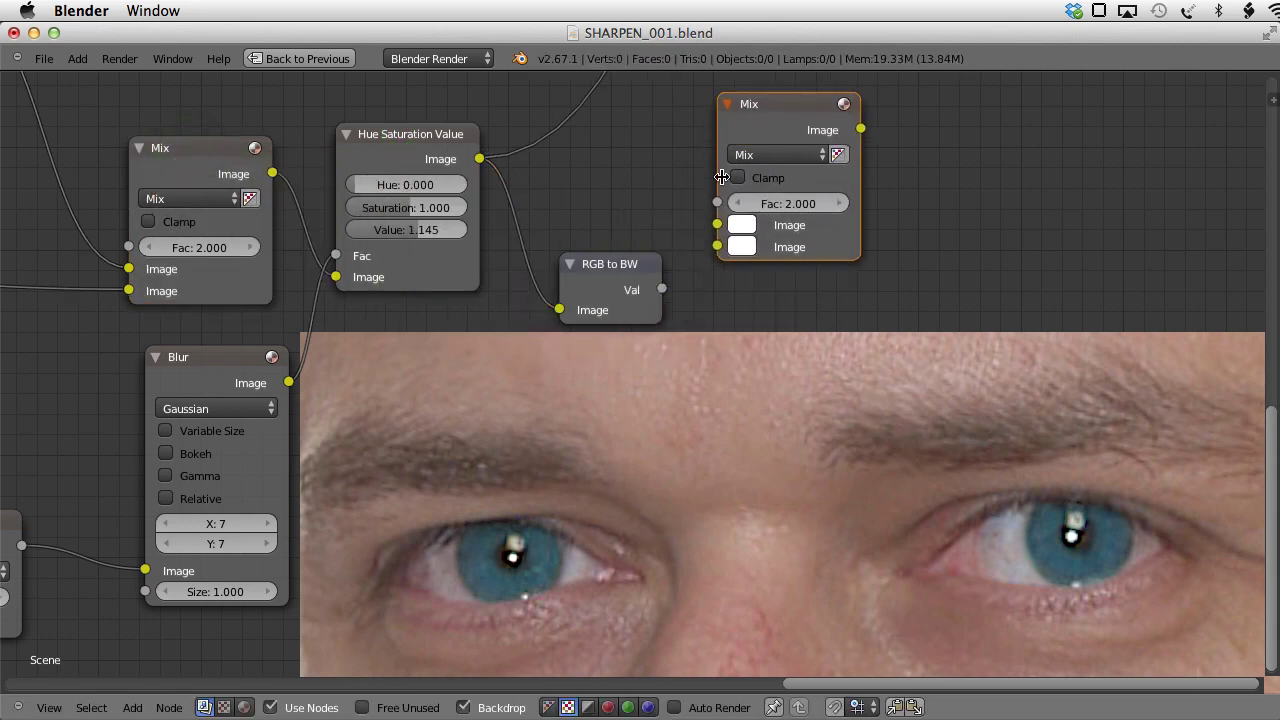
left_click(790, 205)
type("1")
key("Return")
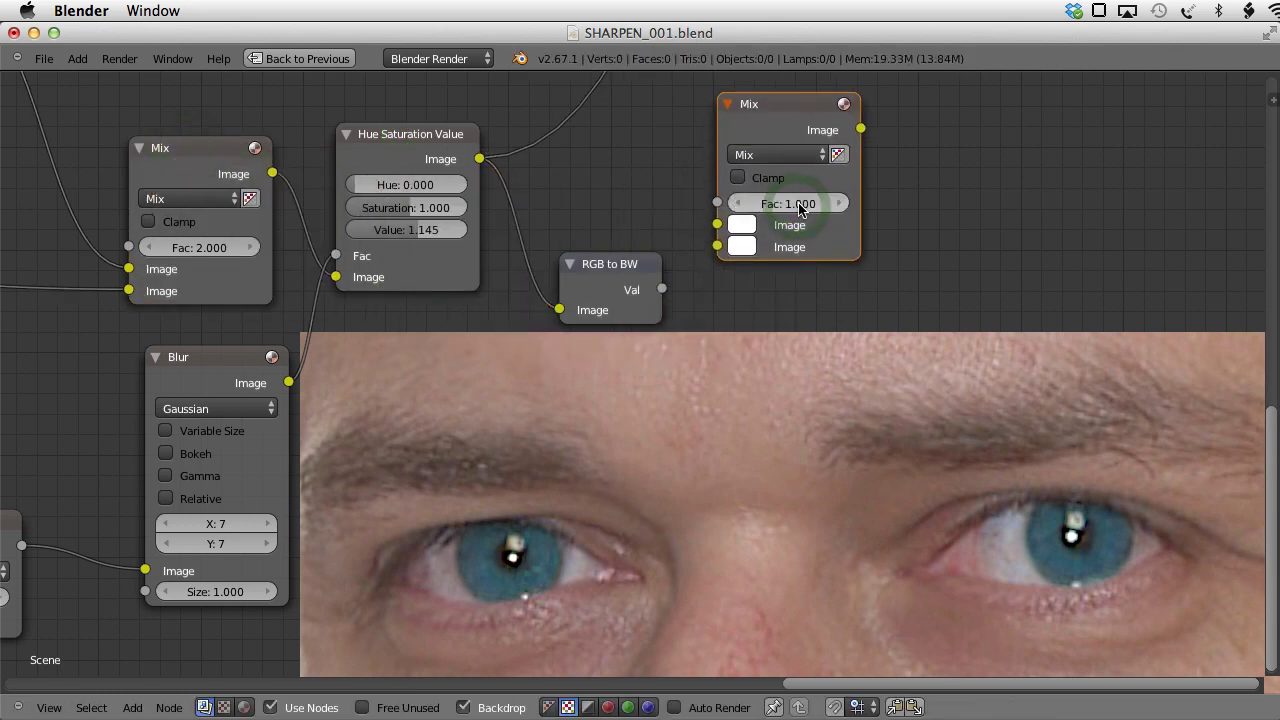
Step: Connect Hue Saturation Value and RGB to BW to the new Mix node's Image inputs and the blurred mask to its Fac, previewing the mix
left_click_drag(480, 158, 717, 224)
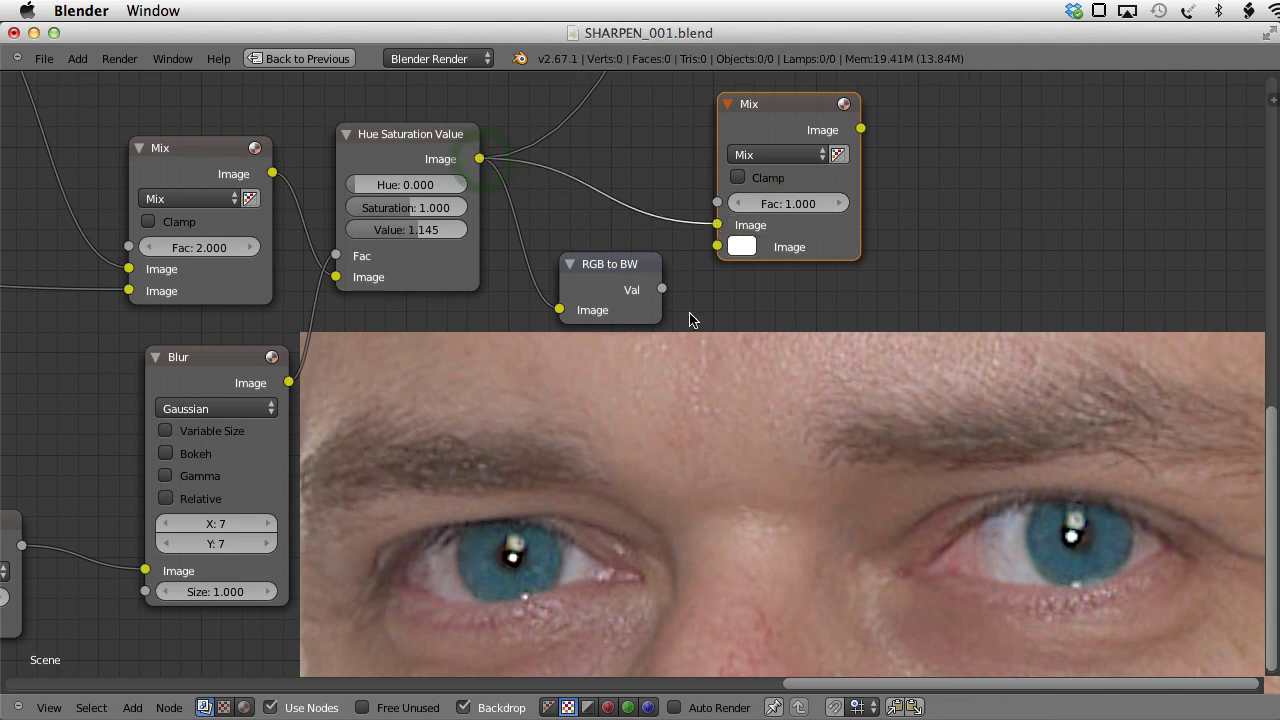
left_click_drag(662, 289, 717, 246)
left_click(793, 114, "ctrl+shift")
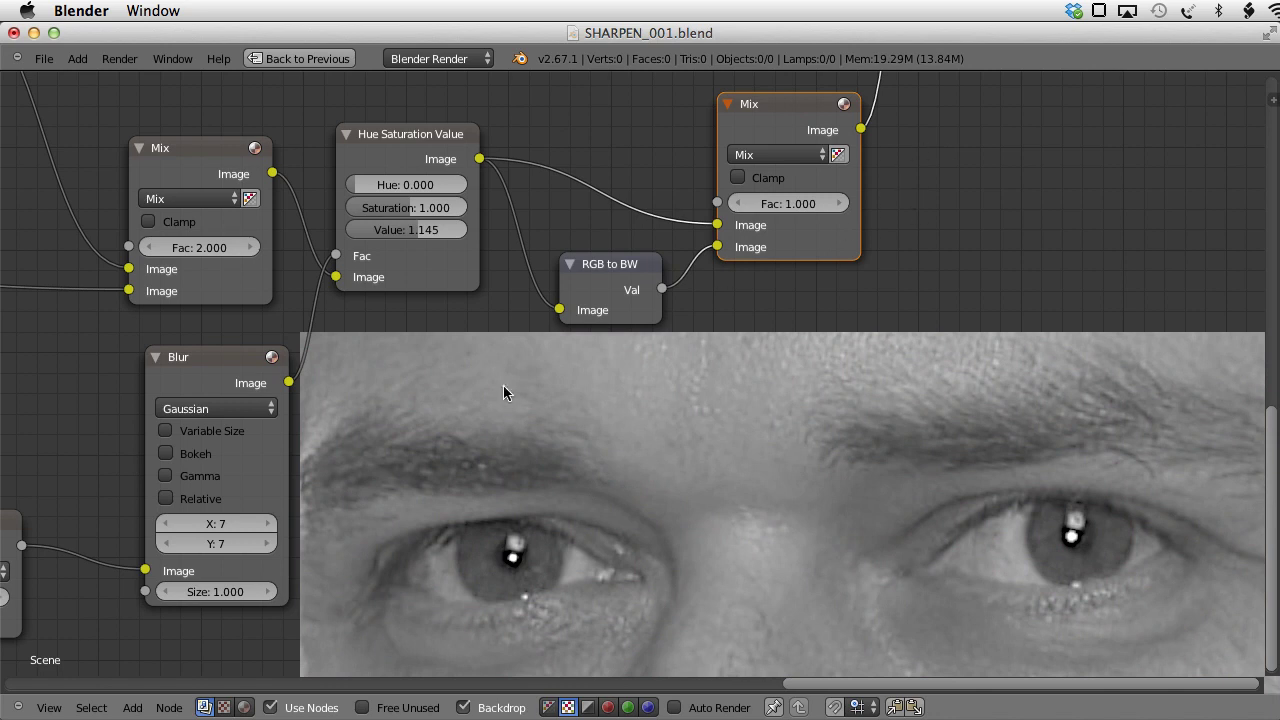
left_click_drag(290, 382, 717, 203)
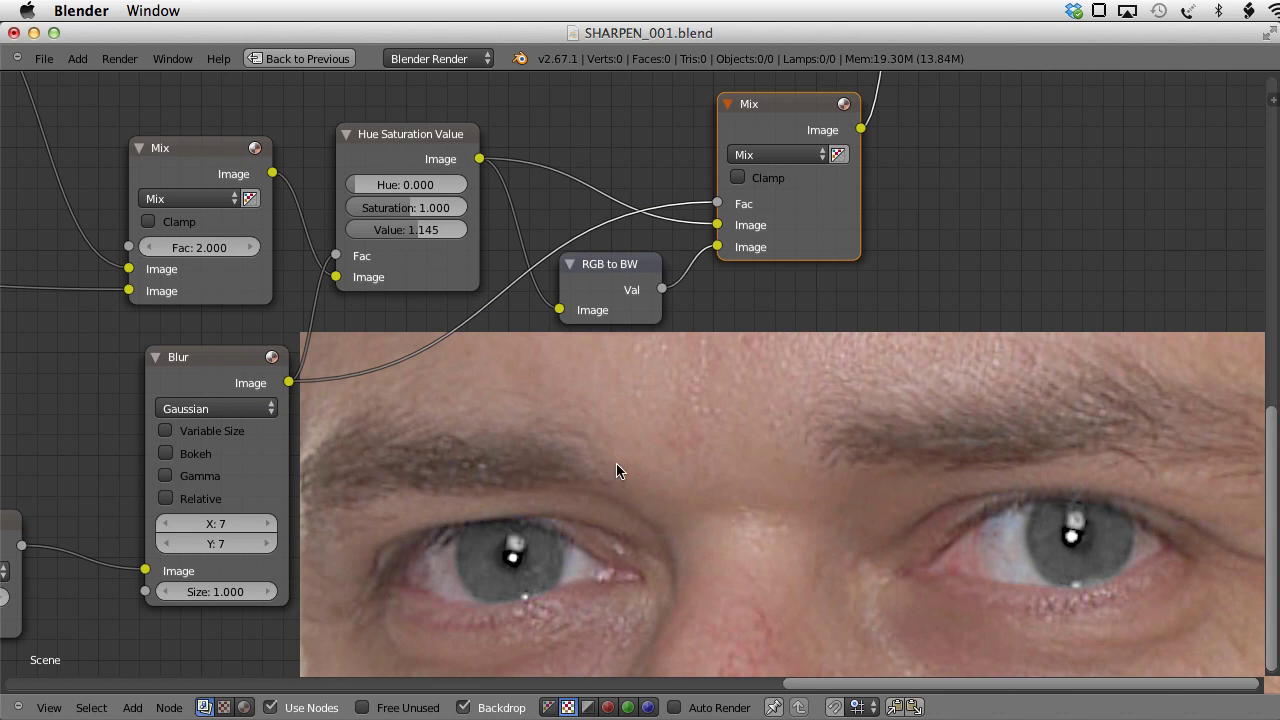
Step: Insert a Math node between the mask Blur and the new Mix node's Fac input and set its operation to Multiply
key("shift+a")
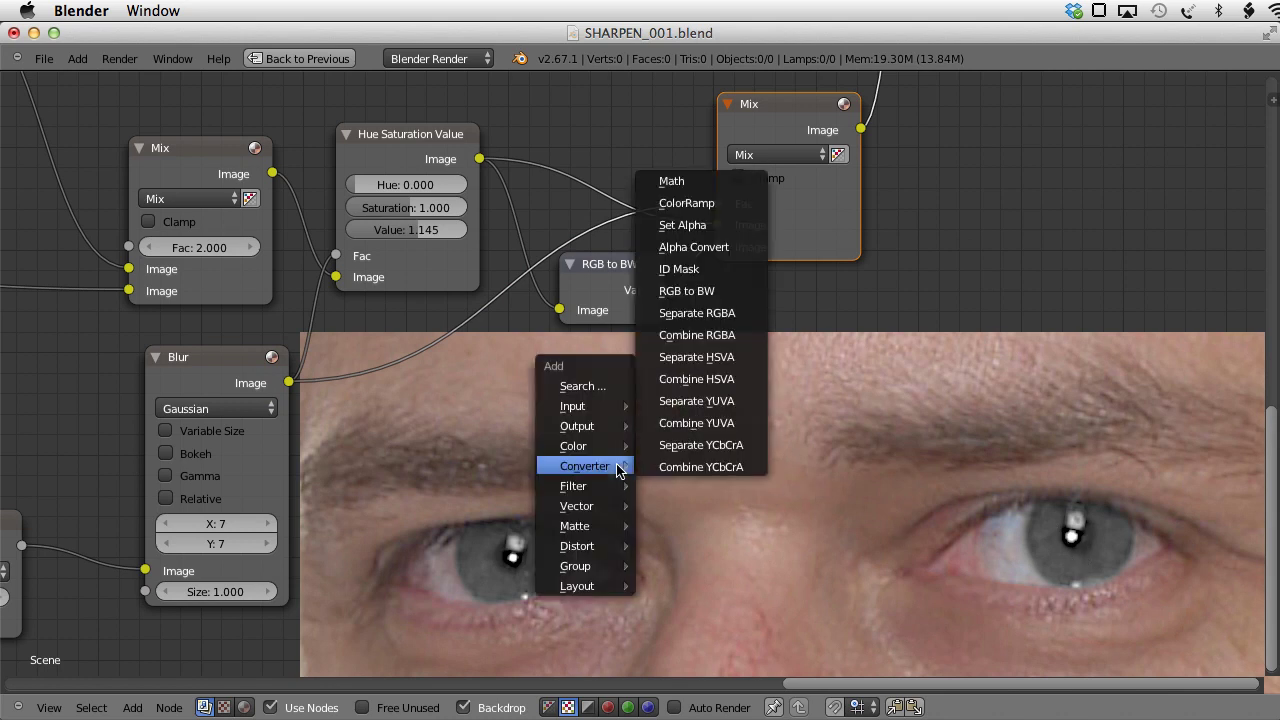
left_click(694, 181)
left_click(397, 335)
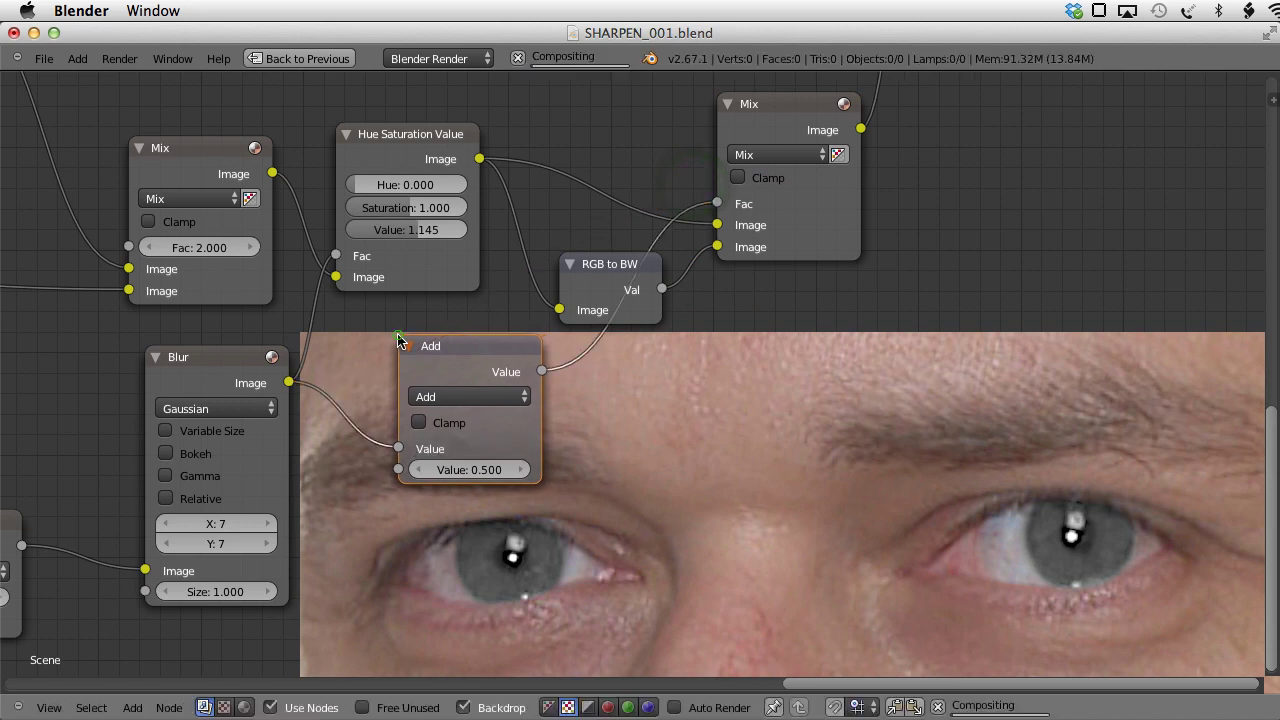
left_click(466, 407)
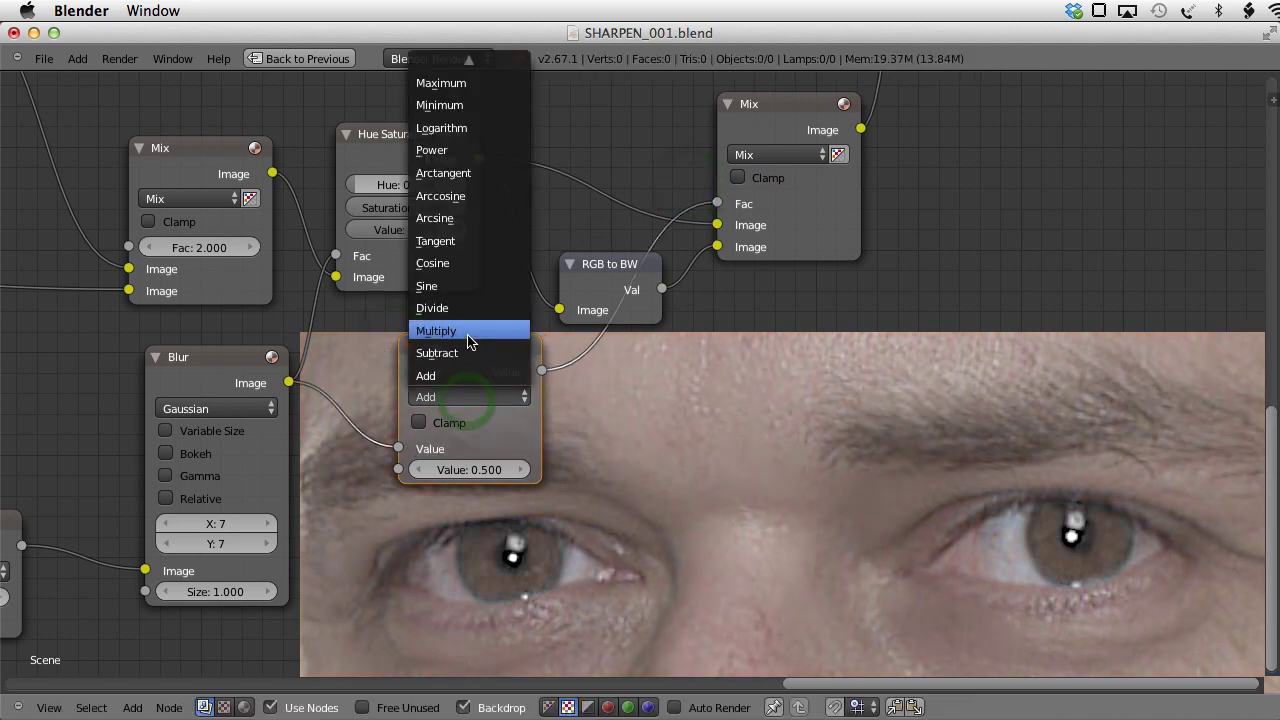
left_click(434, 330)
Step: Try Multiply values of 1.000 and 0.3 for the desaturation strength, and settle on 0.400
middle_click_drag(748, 460, 528, 347)
left_click(272, 356)
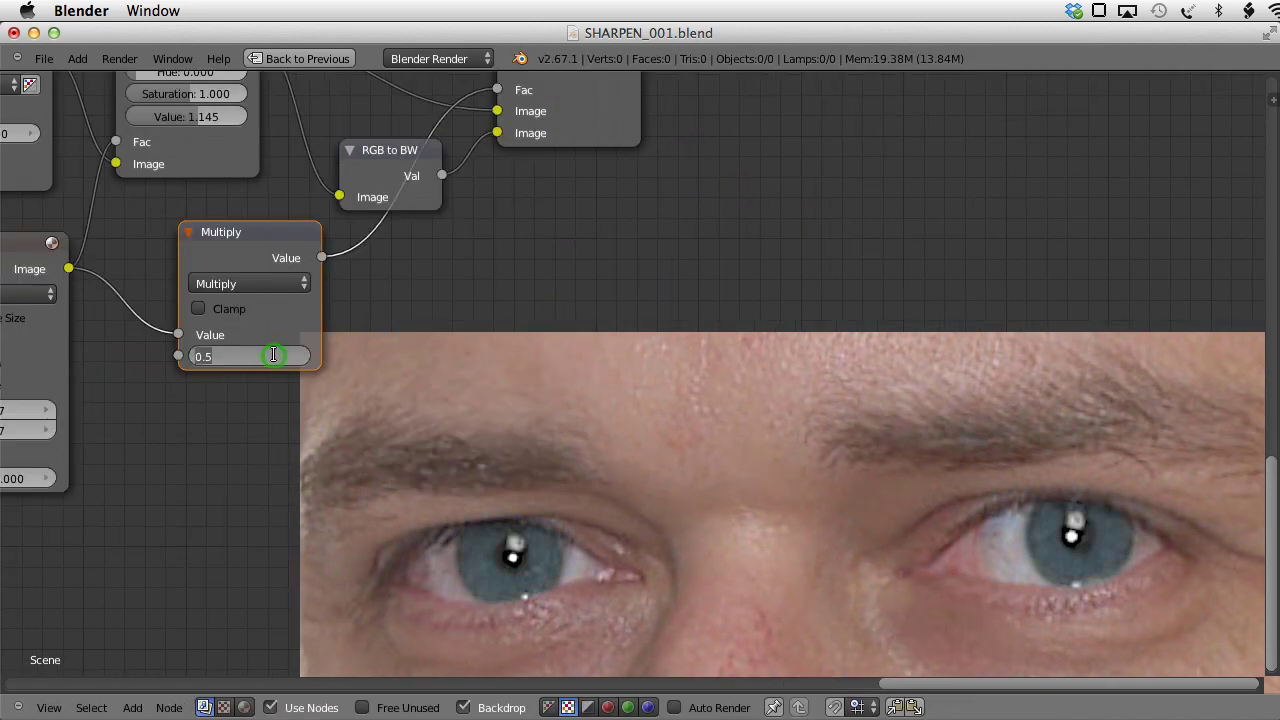
type("1")
key("Return")
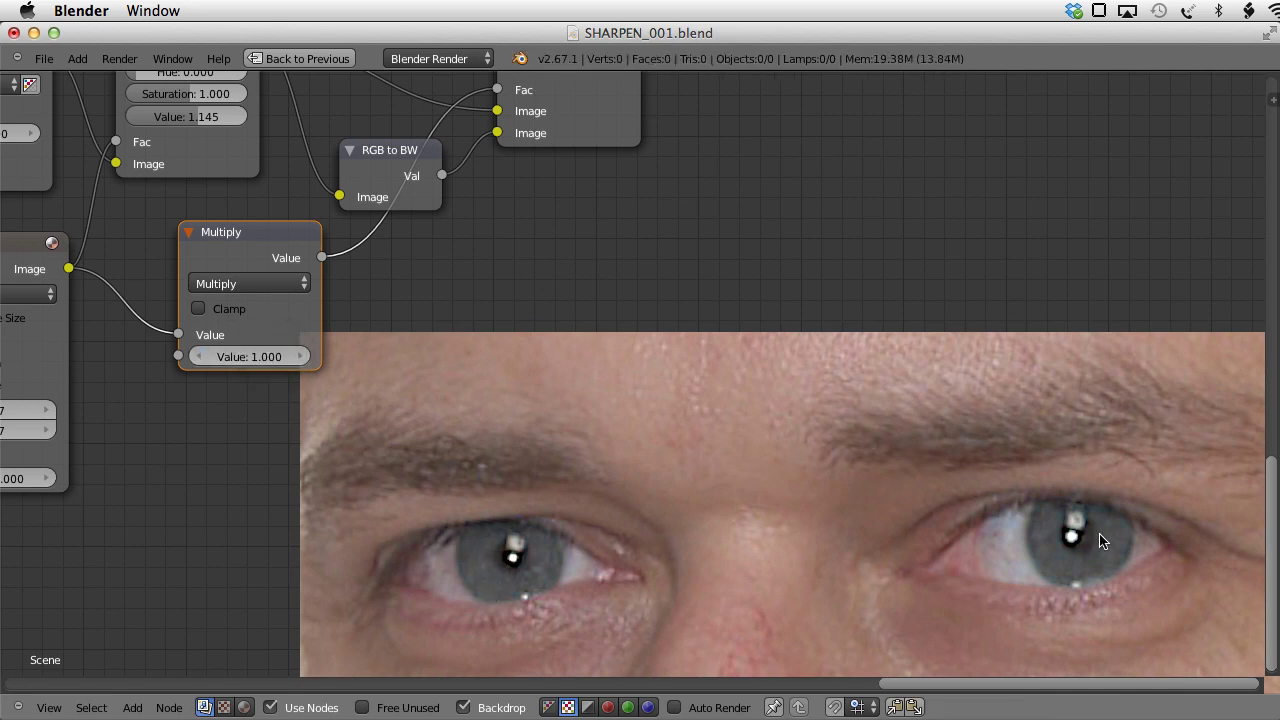
left_click(278, 356)
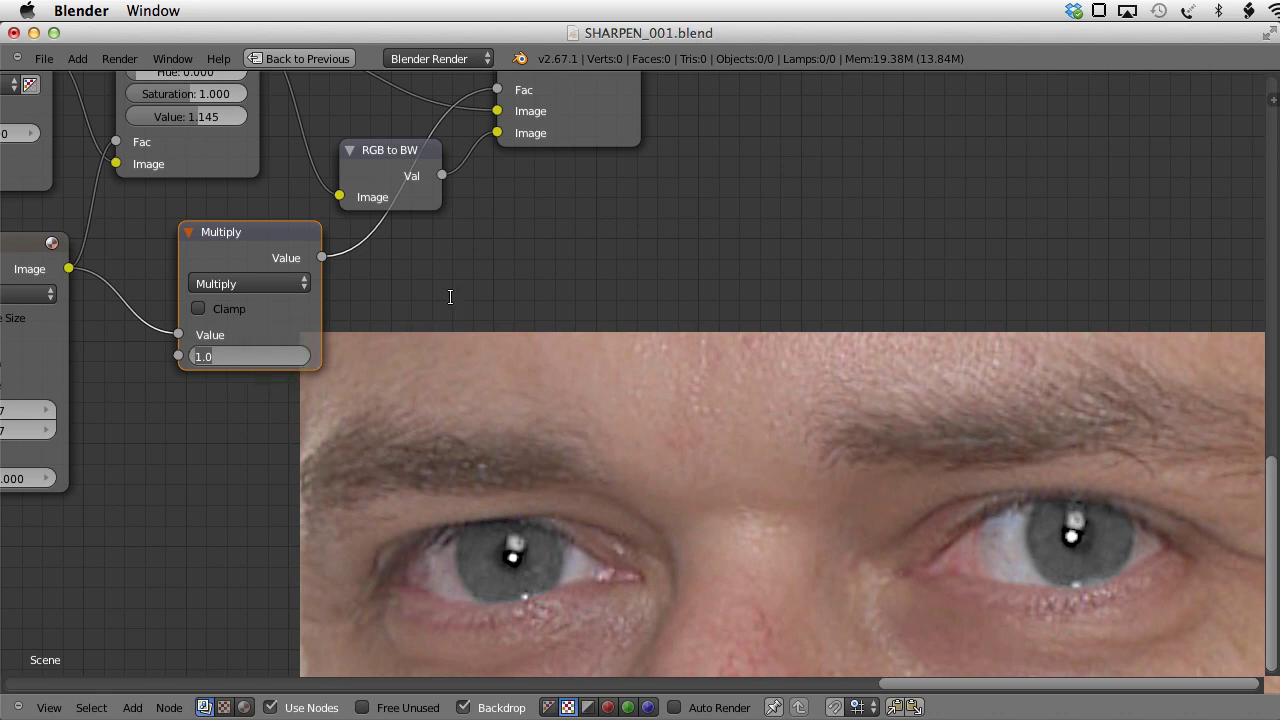
type("0.3")
key("Return")
left_click(302, 357)
left_click(302, 357)
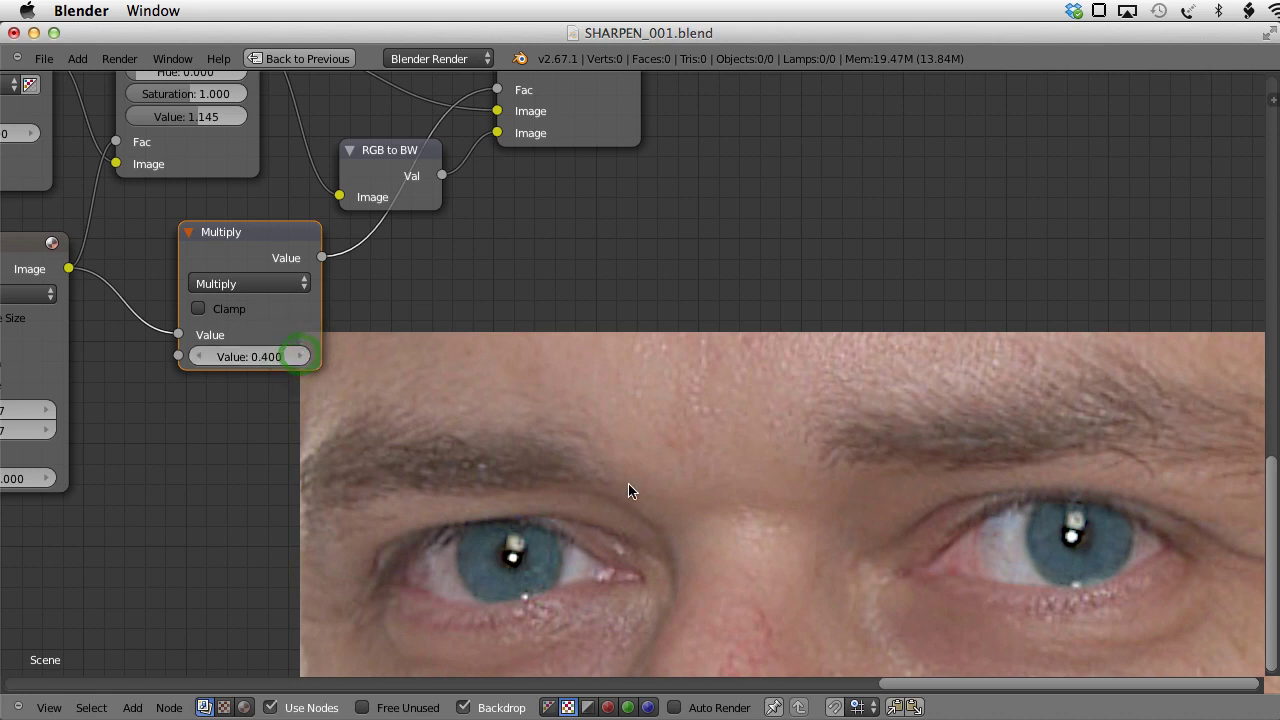
Step: Review the Linear Light sharpening setup by selecting its Image, Blur, Invert, Mix and Linear Light nodes in turn
scroll(920, 550, "down", 2)
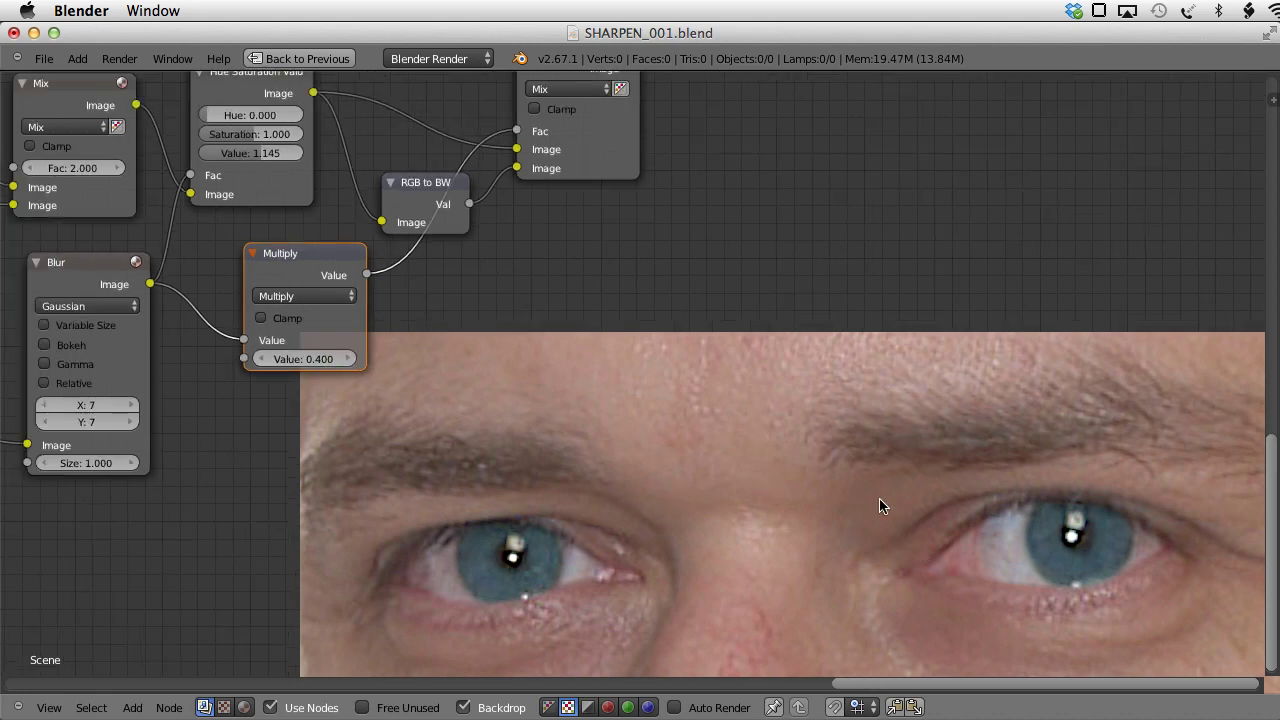
scroll(450, 218, "up", 3)
scroll(450, 218, "right", 2)
left_click_drag(446, 222, 467, 161)
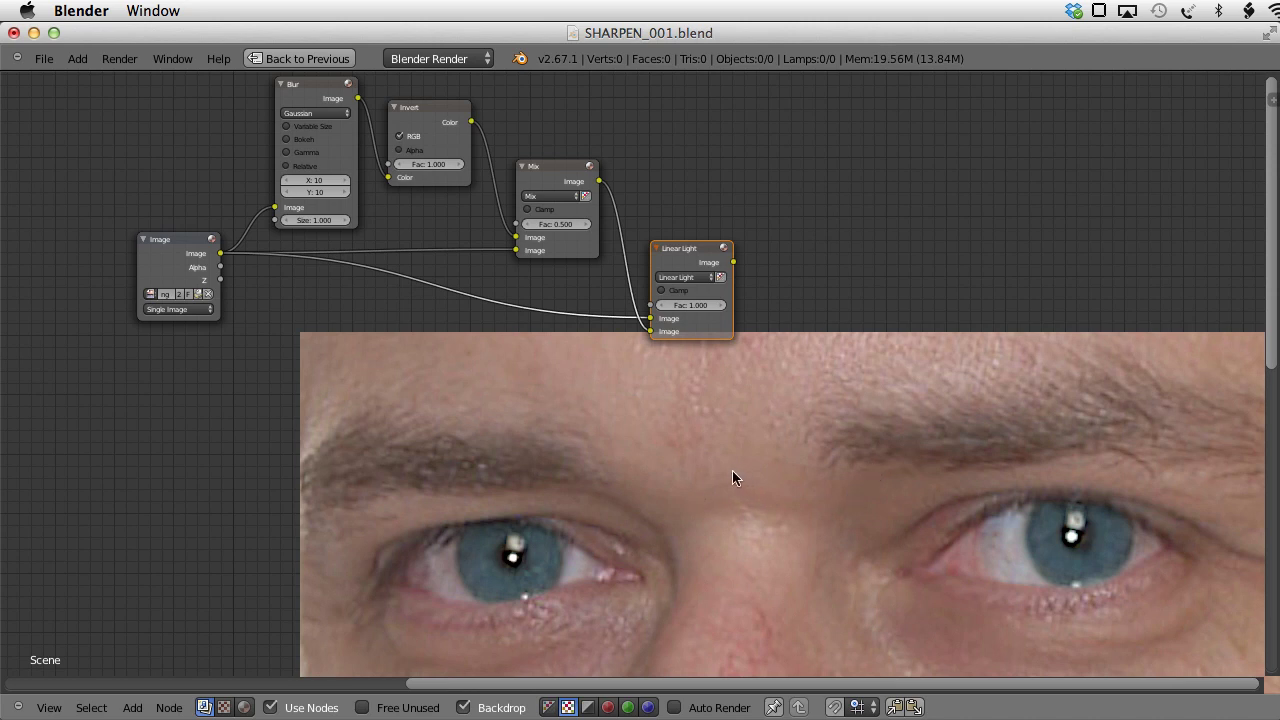
left_click(175, 242)
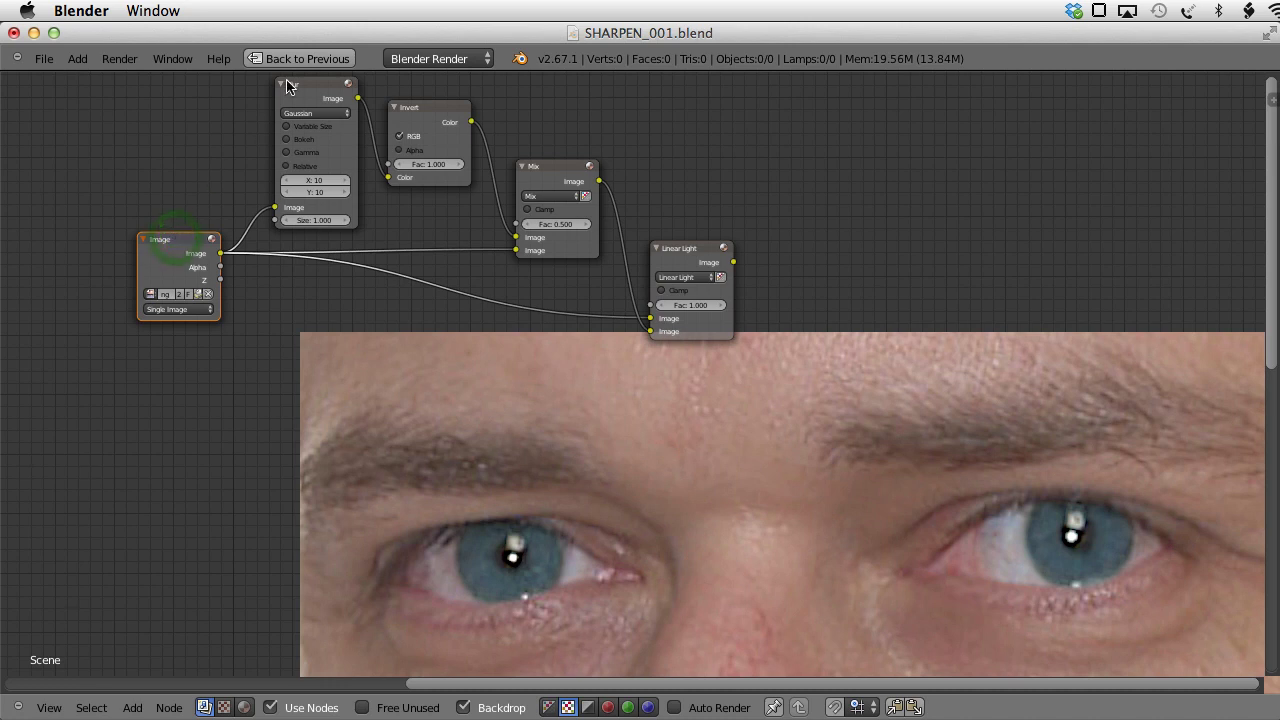
left_click(313, 88)
left_click(432, 108)
left_click(559, 164)
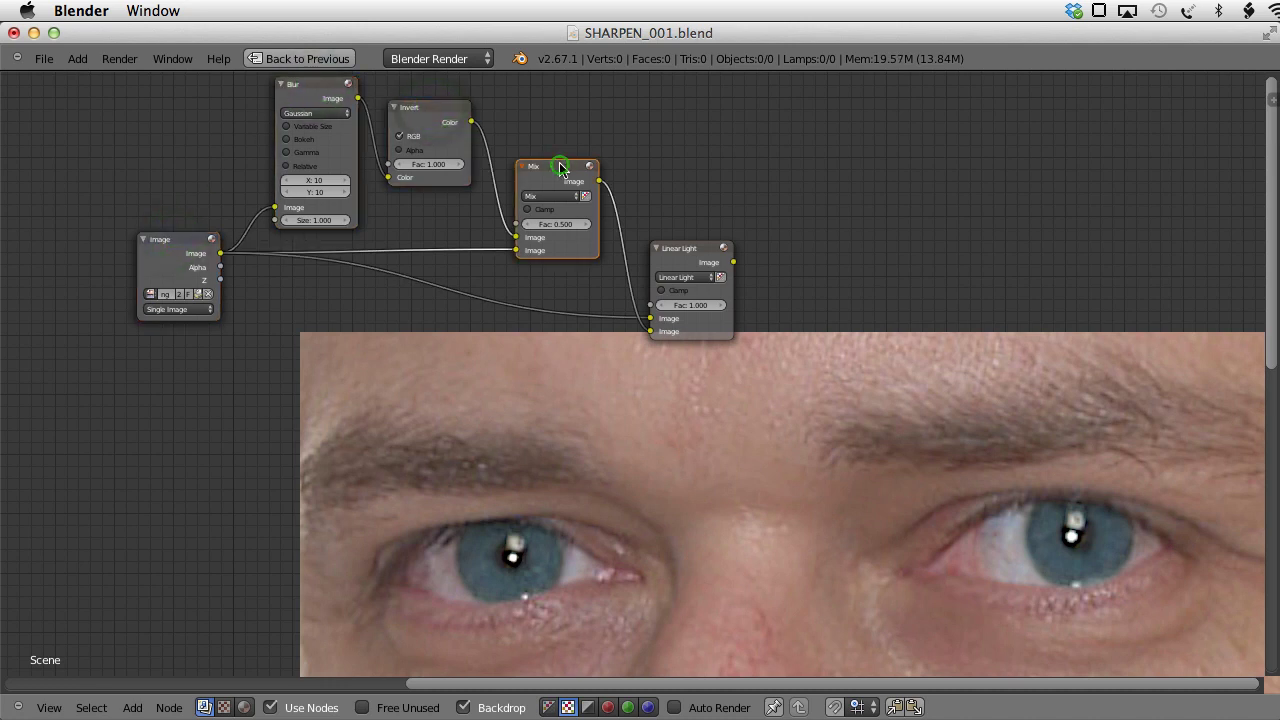
left_click(186, 249)
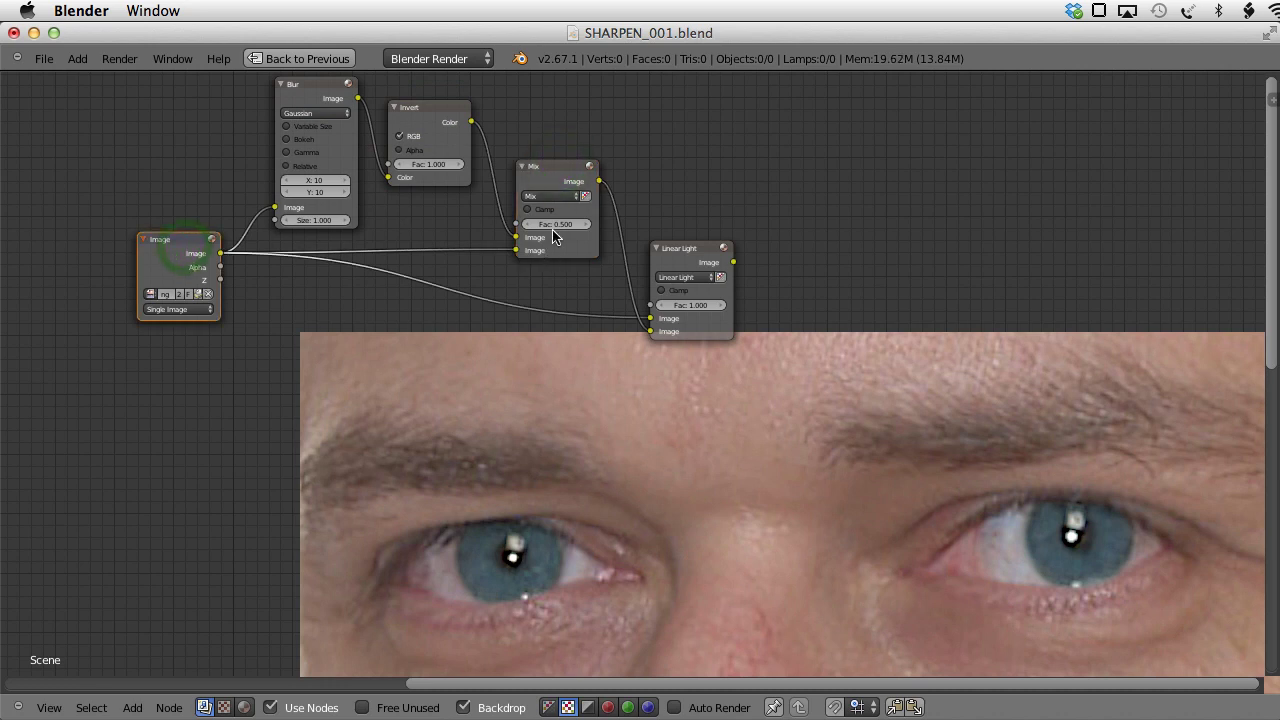
left_click(548, 172)
left_click(690, 250)
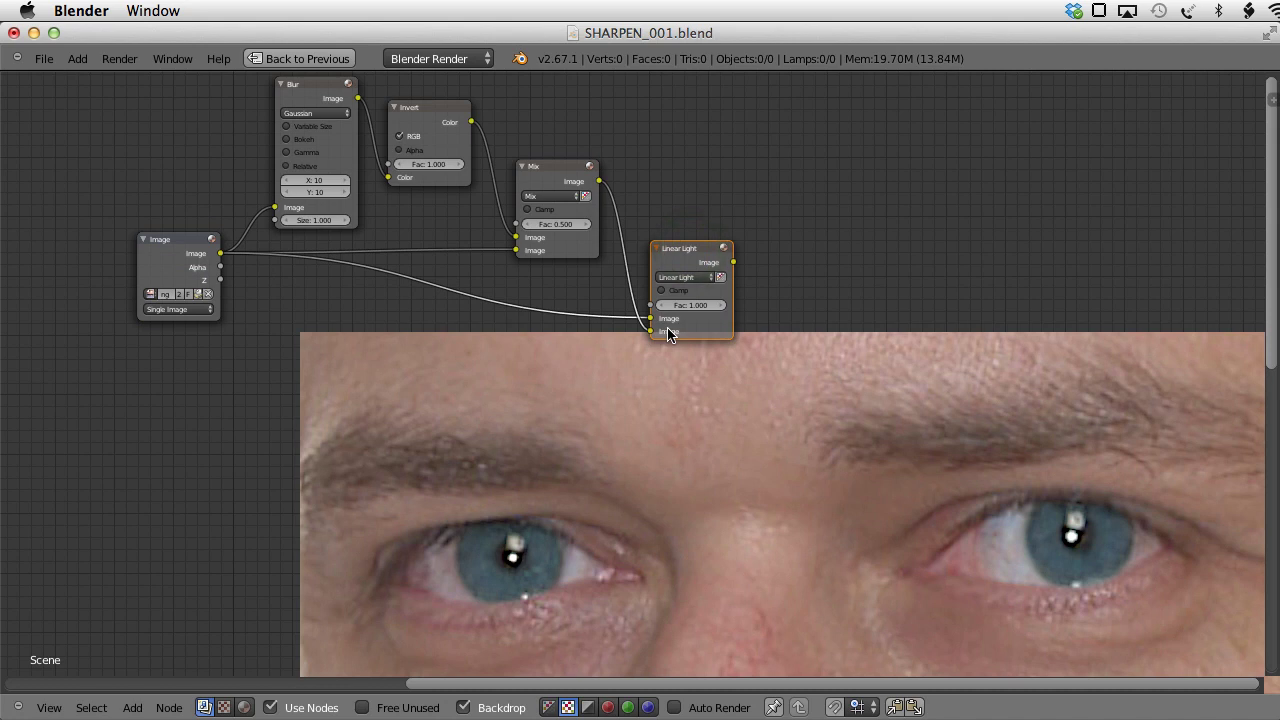
left_click(554, 174)
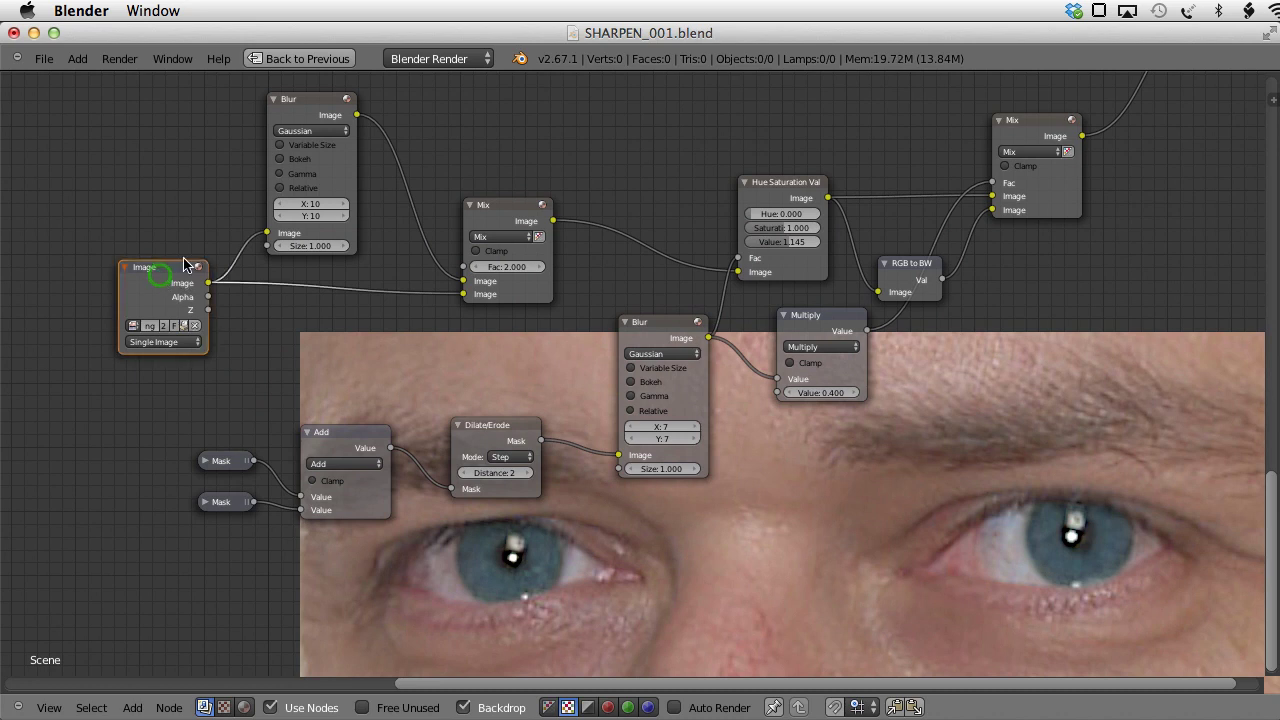
Step: Review the simpler sharpening and iris recolor chain from Blur to the final Mix, previewing the RGB to BW and final Mix results
left_click(303, 107)
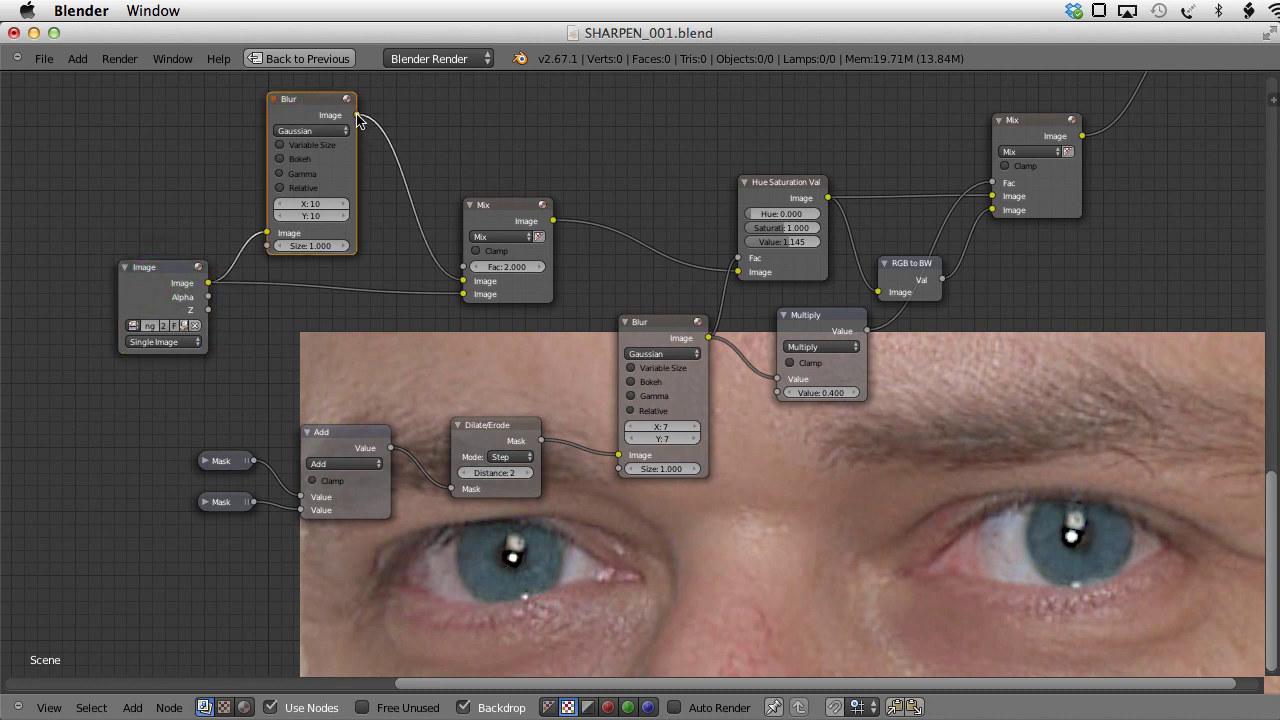
left_click(504, 206)
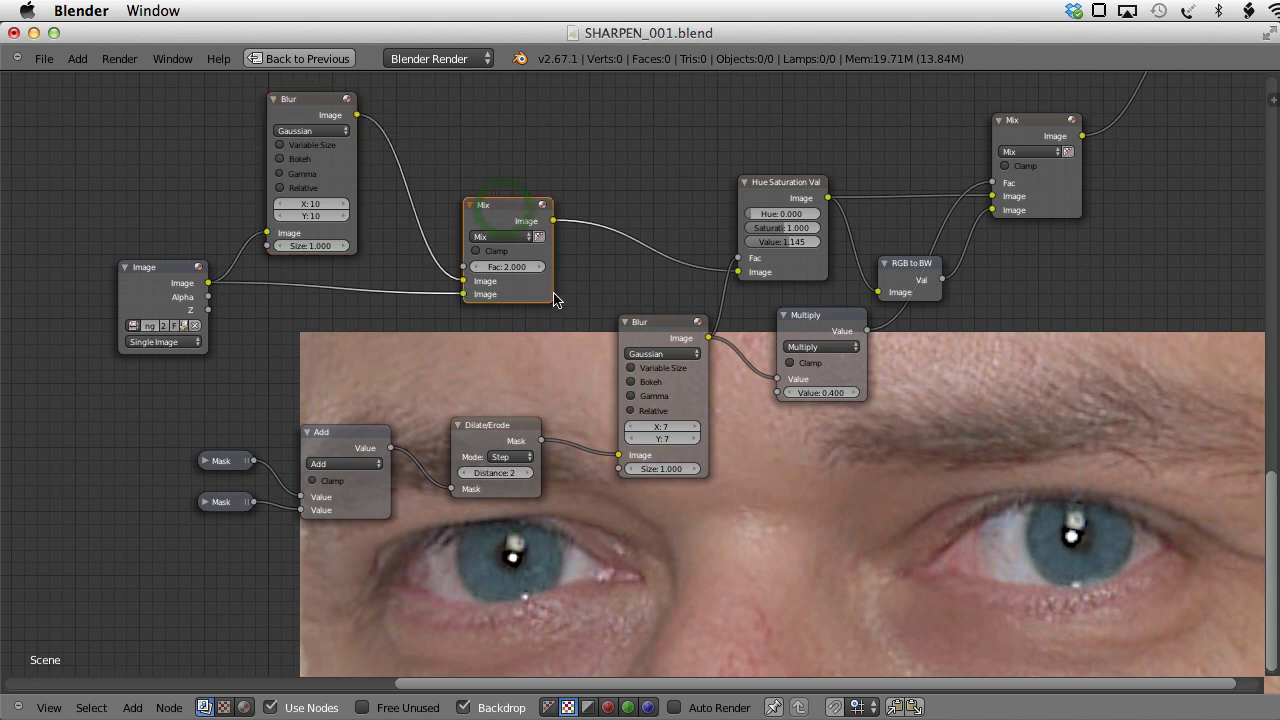
scroll(578, 298, "up", 1)
middle_click_drag(578, 298, 488, 303)
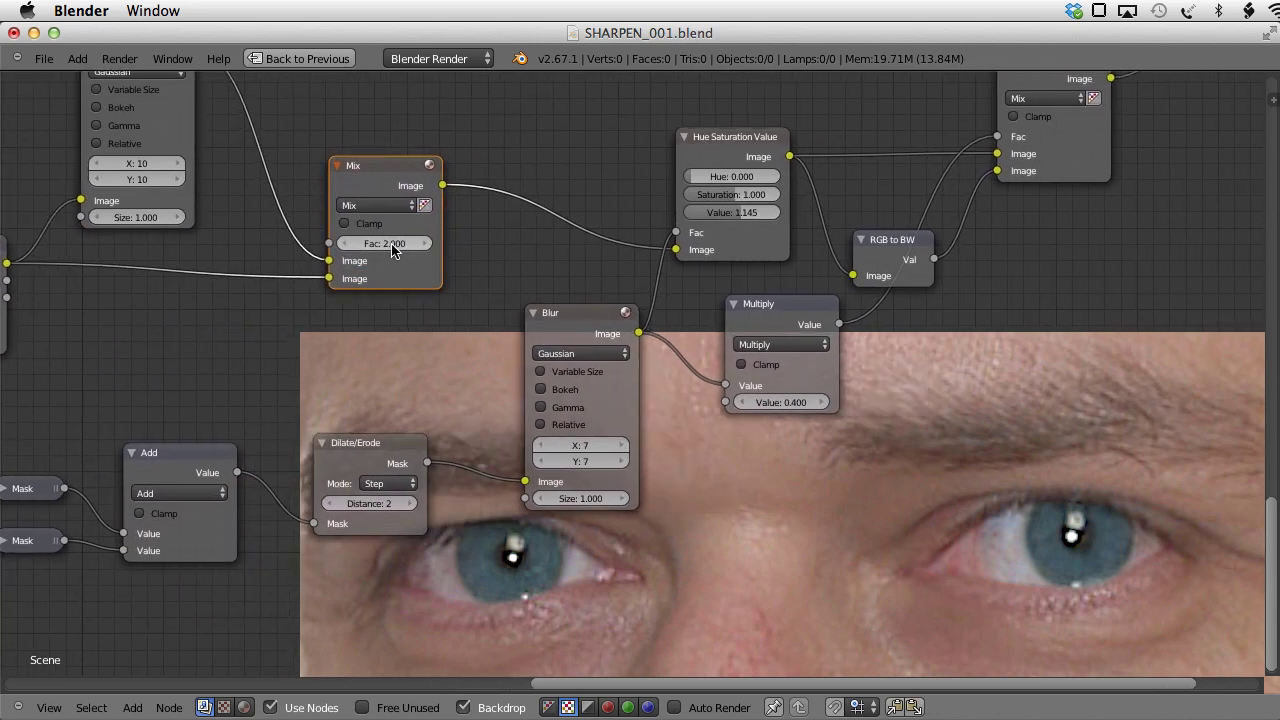
scroll(393, 250, "down", 1)
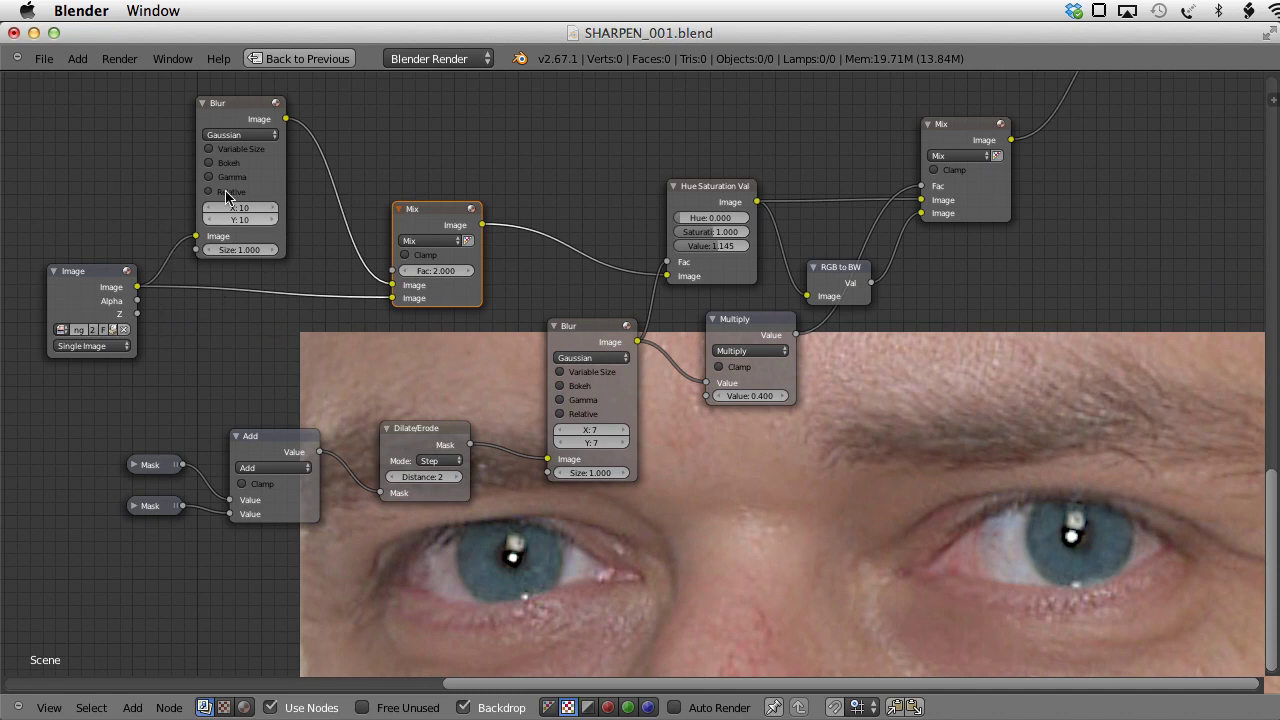
middle_click_drag(844, 259, 664, 220)
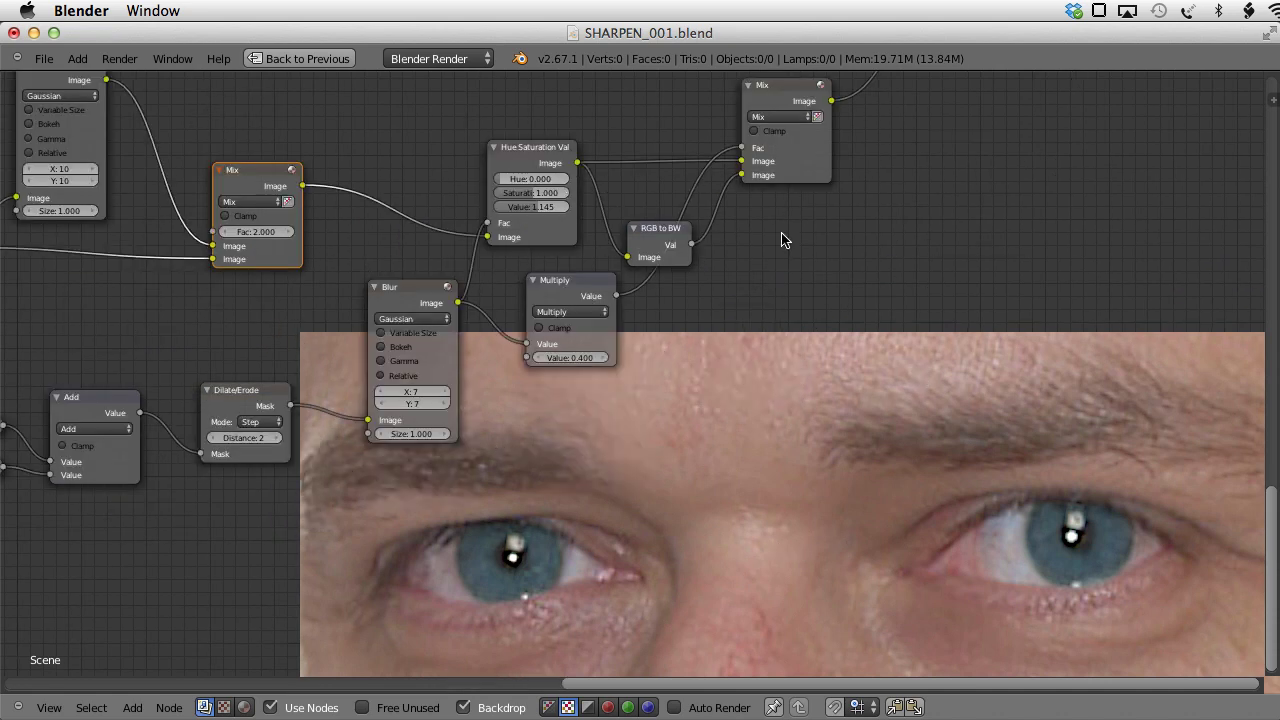
right_click(512, 148)
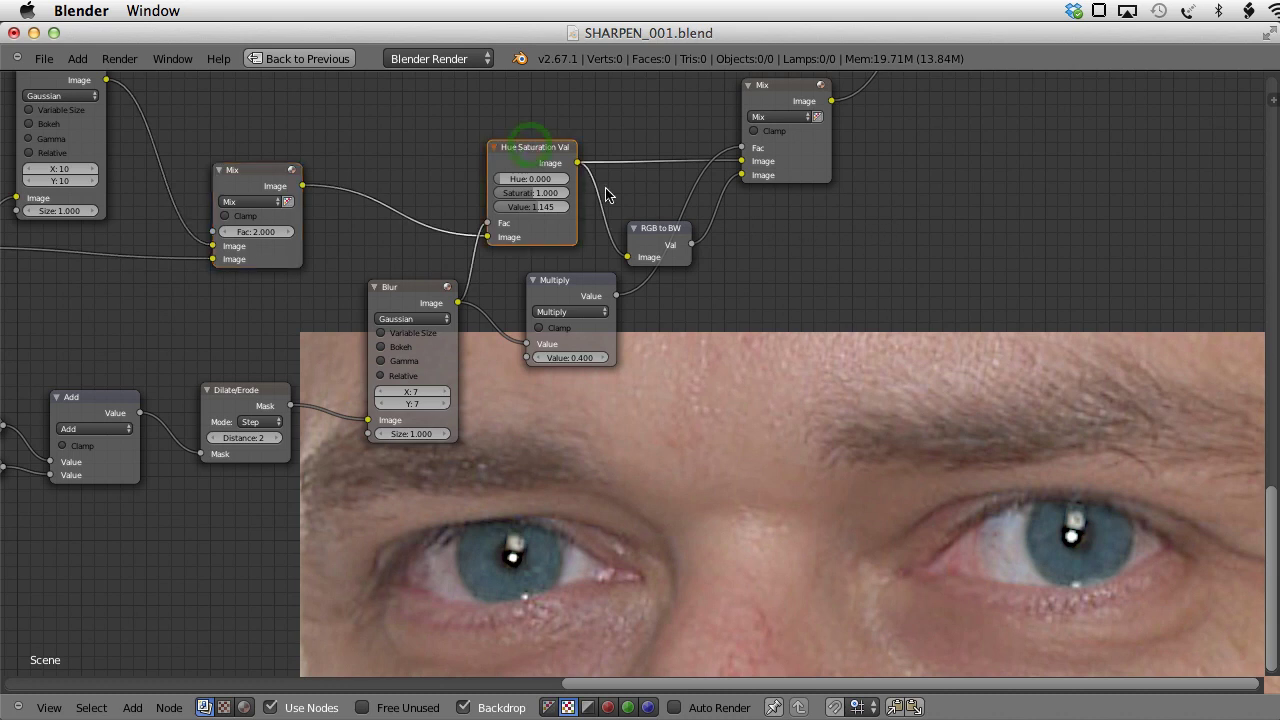
left_click(660, 232, "ctrl+shift")
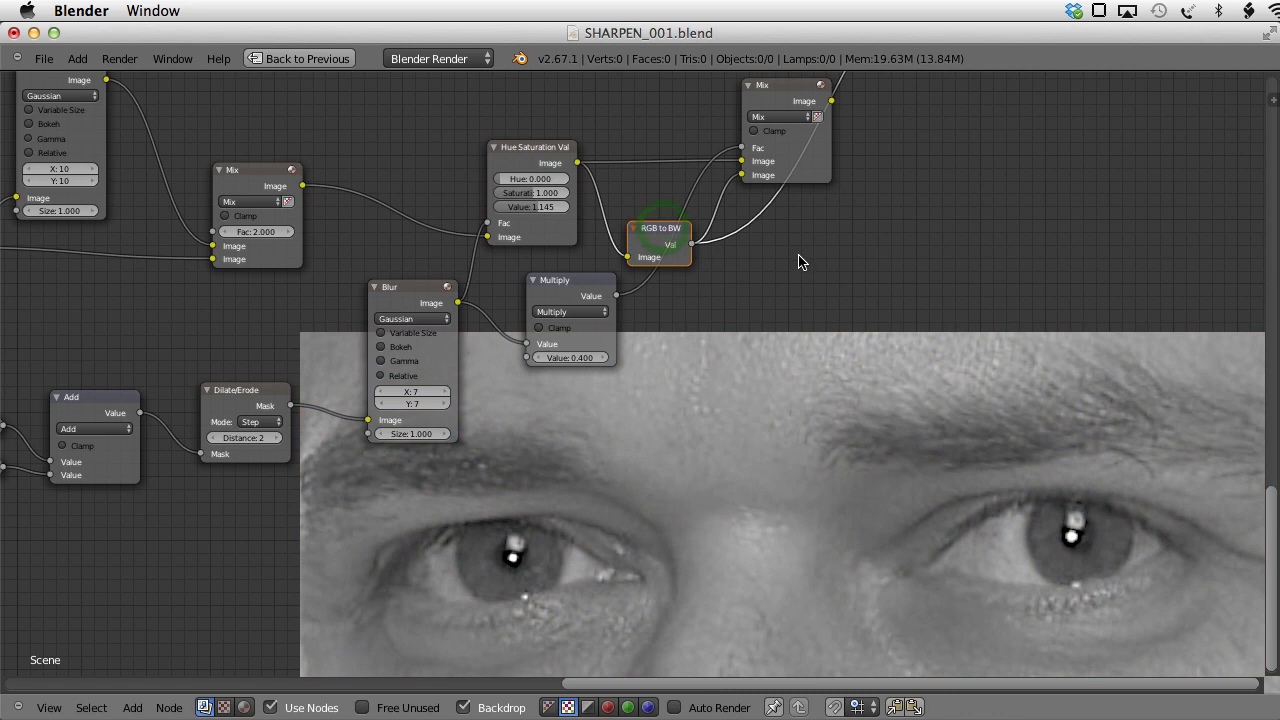
left_click(783, 91, "ctrl+shift")
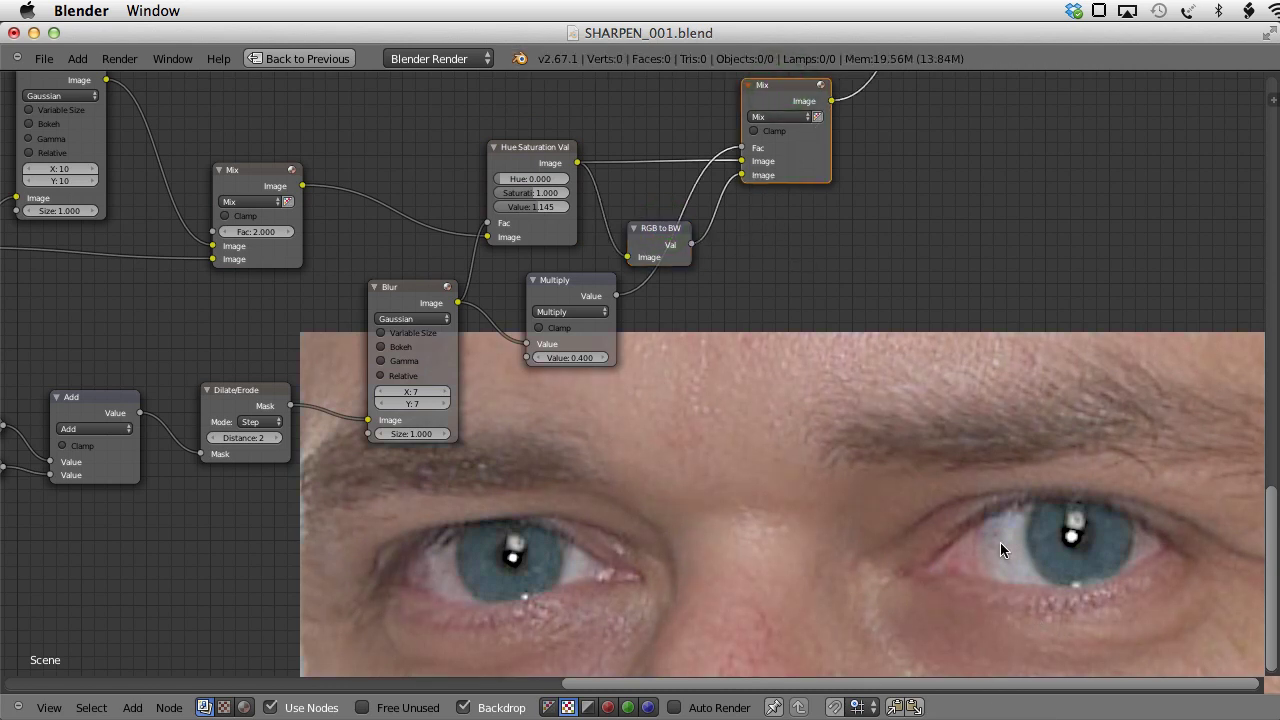
middle_click_drag(1020, 468, 884, 402)
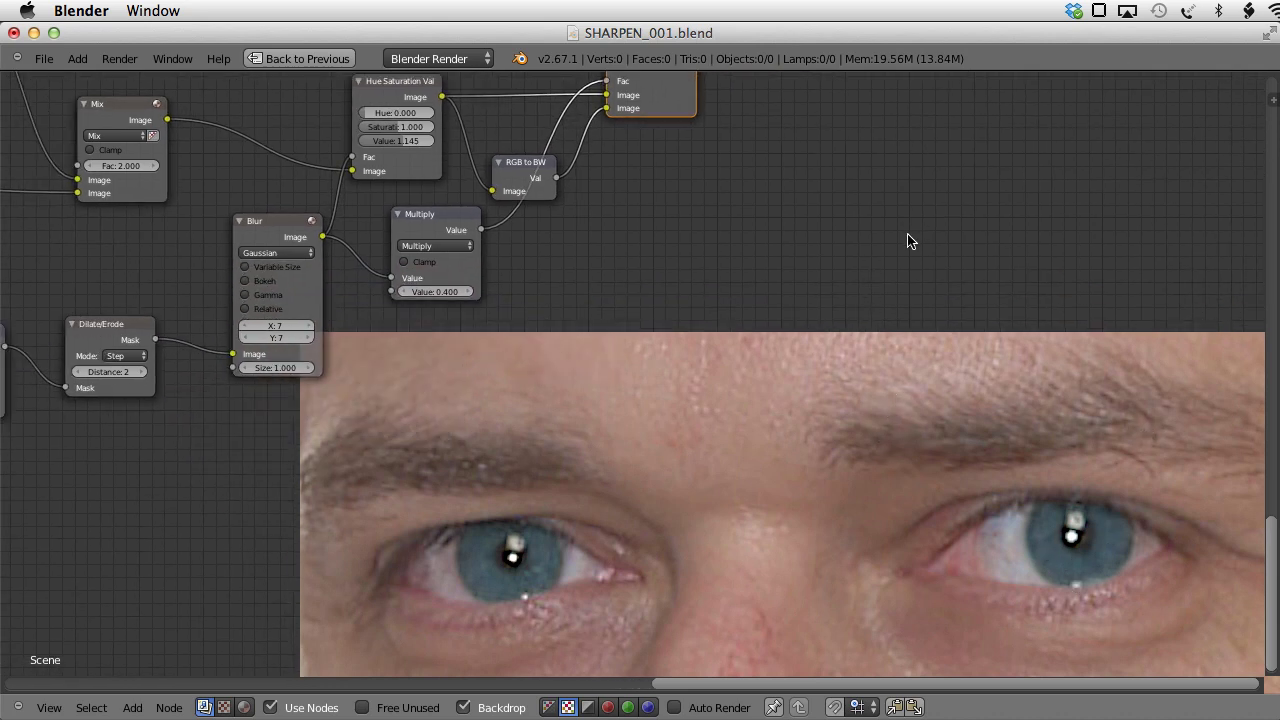